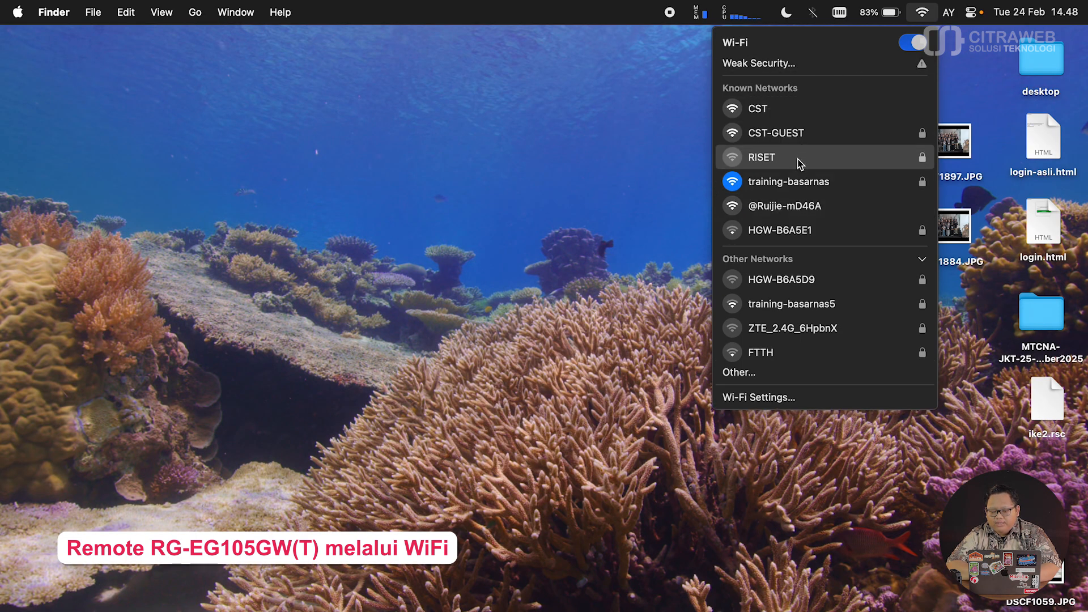
left_click(678, 198)
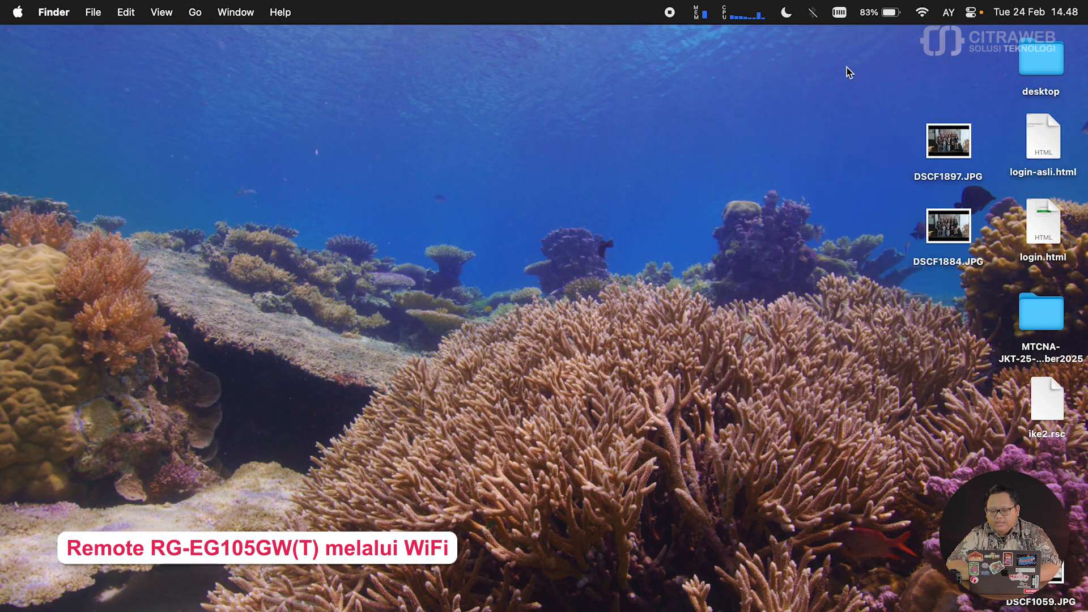
left_click(923, 14)
left_click(910, 42)
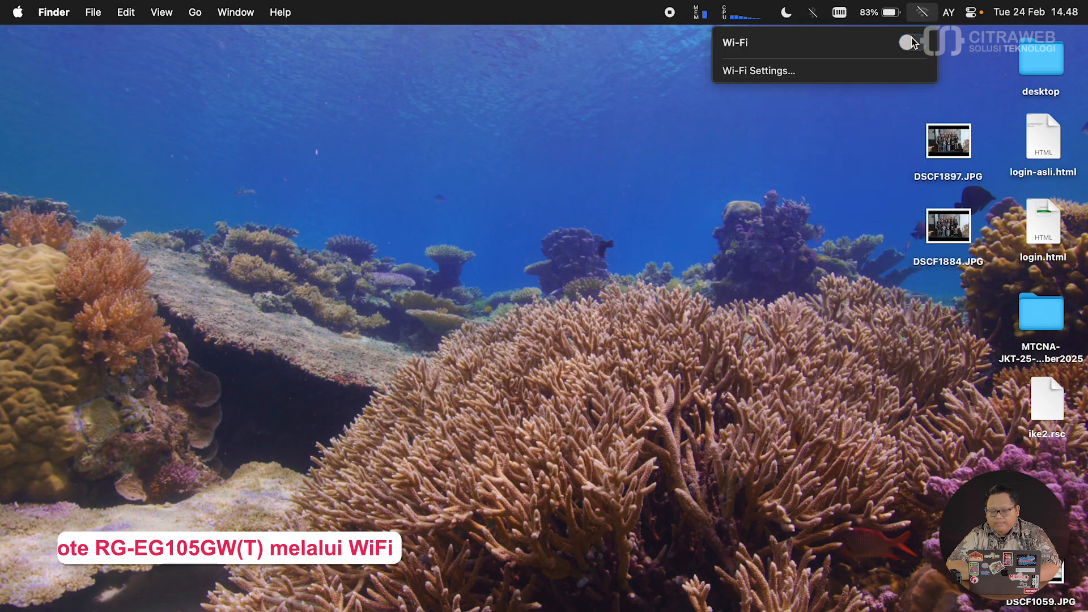
left_click(910, 43)
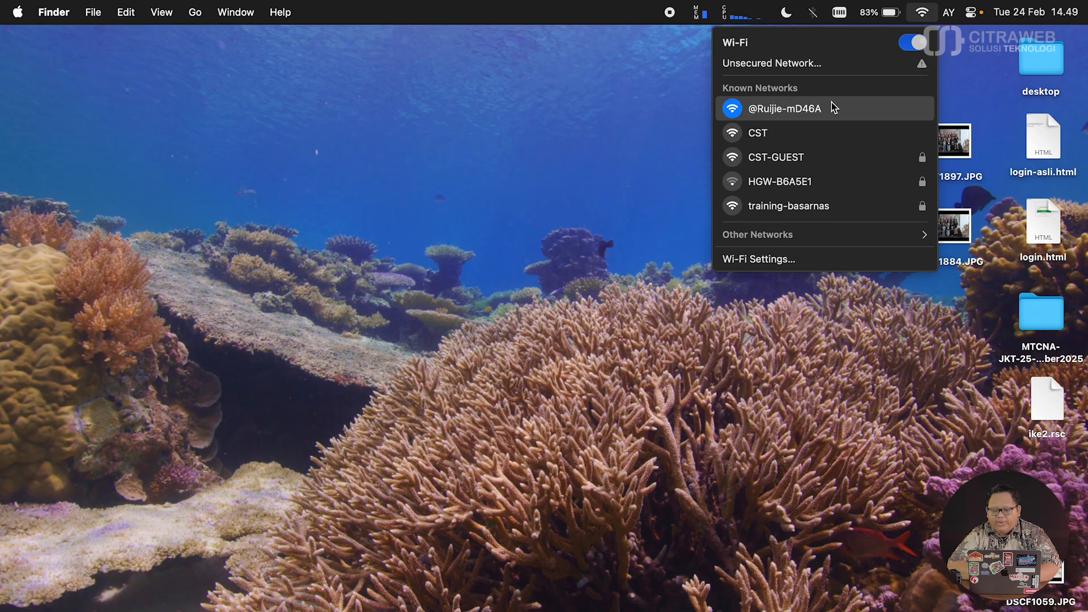
left_click(556, 165)
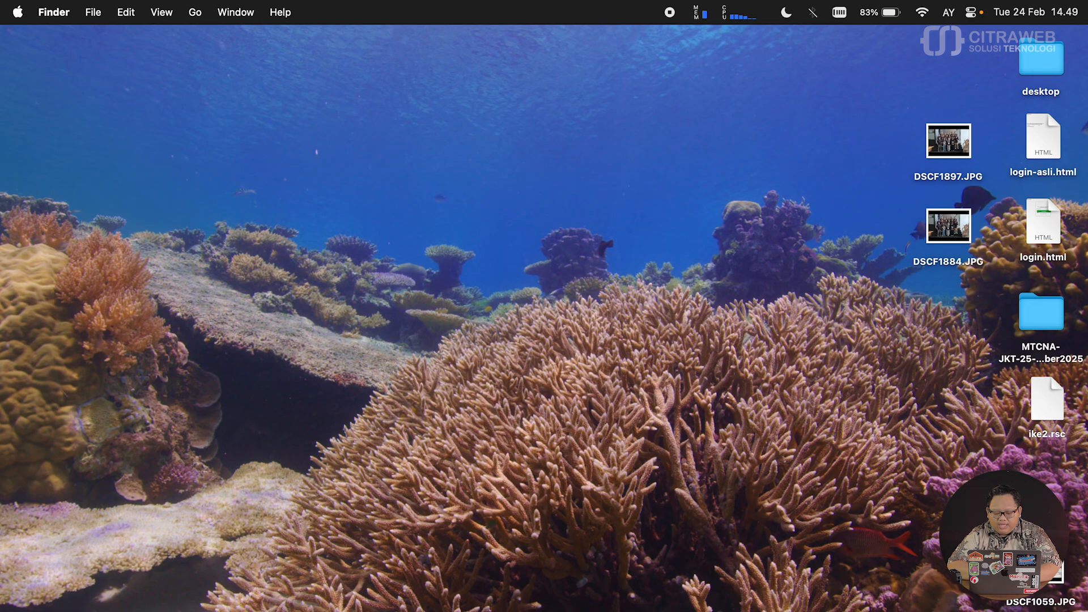
- Load 192.168.110.1 in a new Firefox private window
right_click(625, 601)
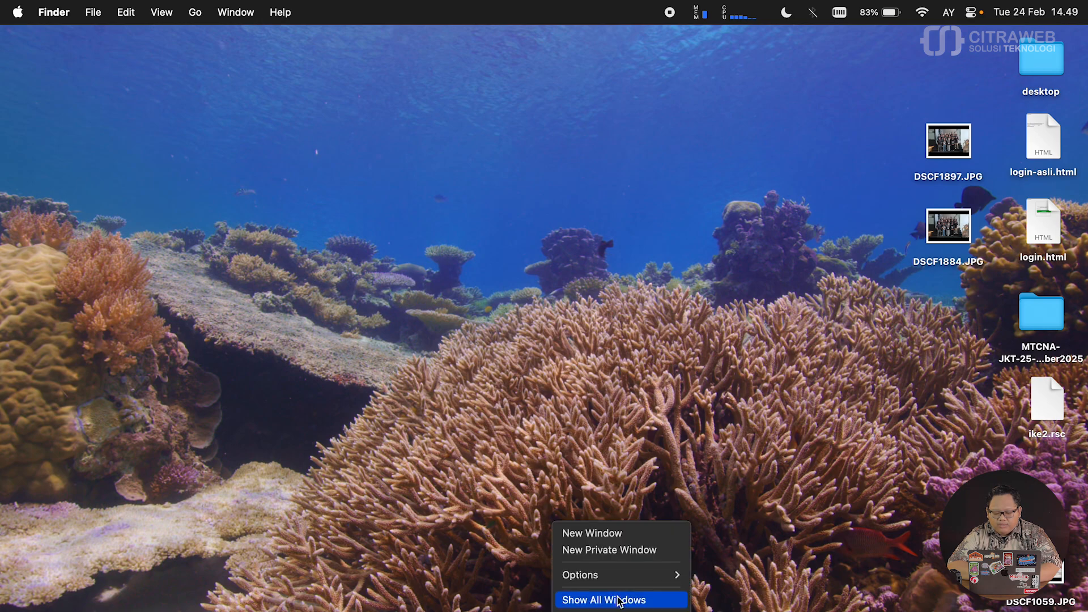
left_click(635, 556)
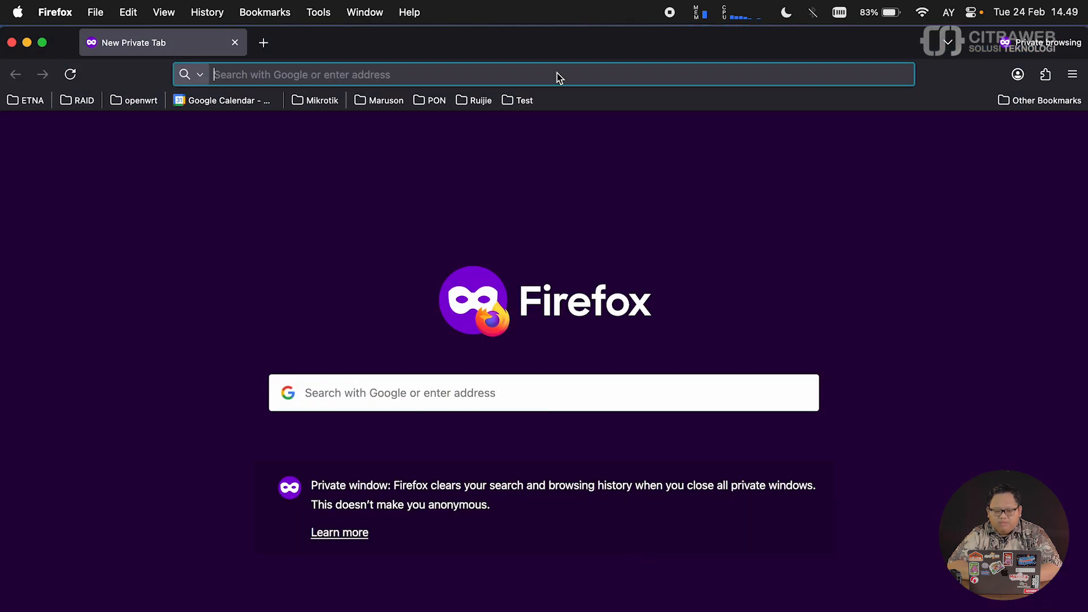
left_click(556, 75)
type("192.168.")
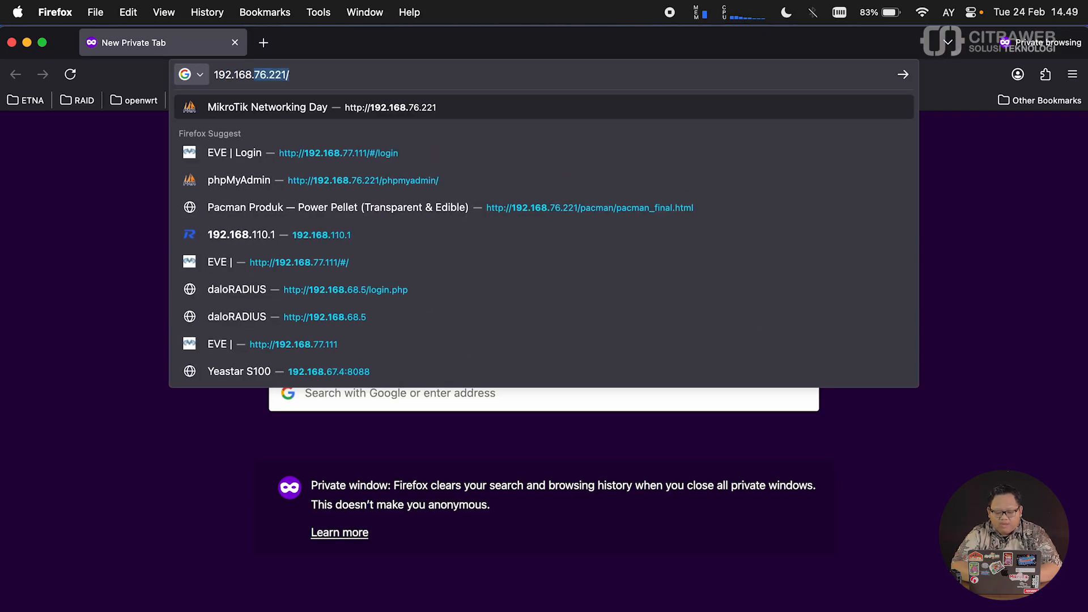
type("11")
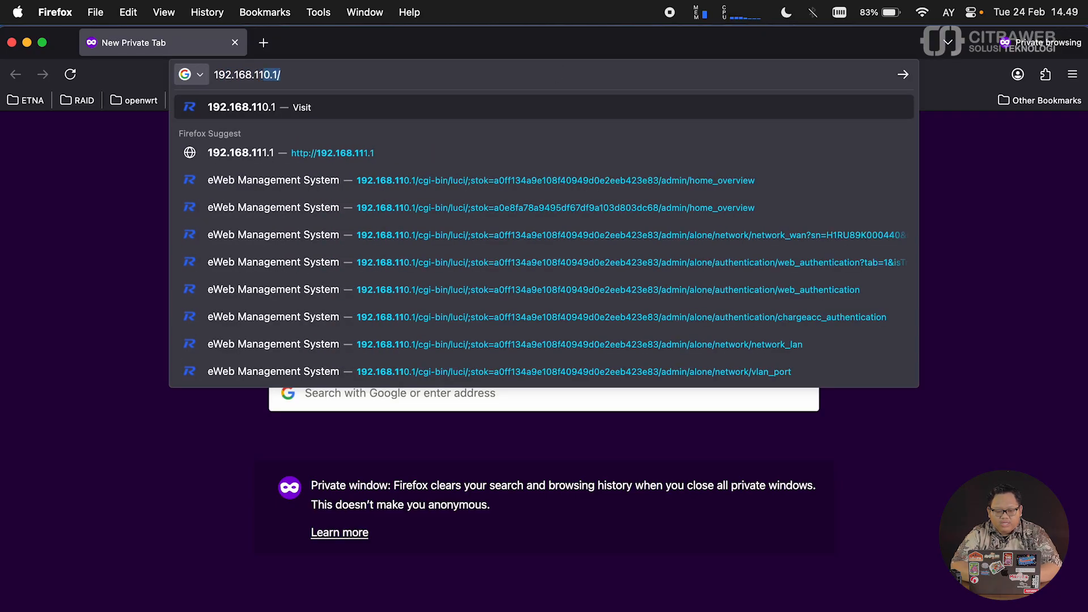
type("0.1/")
key("Return")
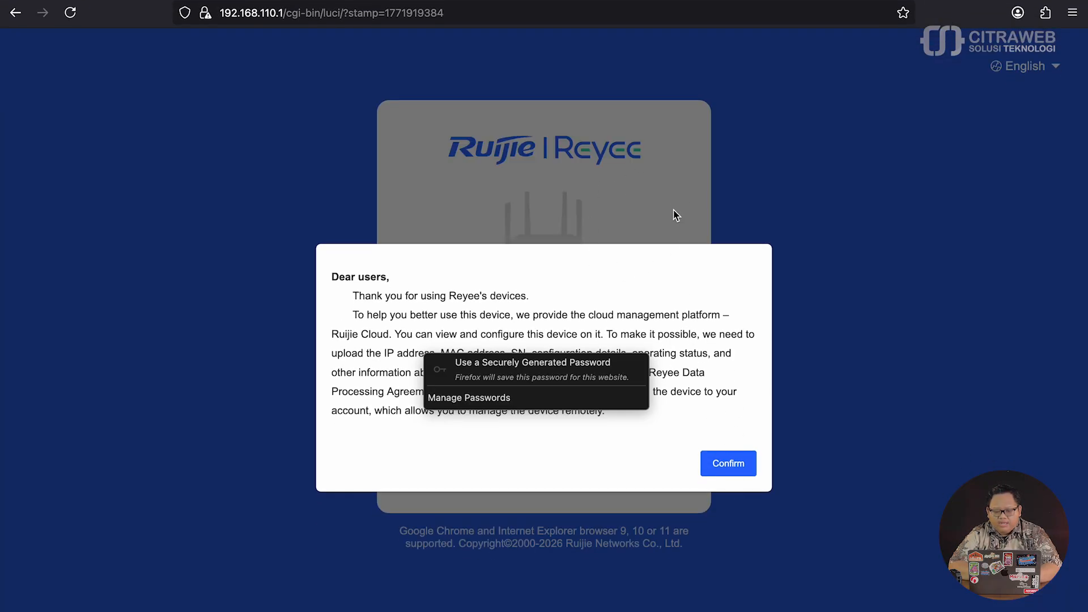
- Dismiss the Ruijie Cloud notice, accept the agreements and log in with the default password
left_click(720, 464)
left_click(522, 339)
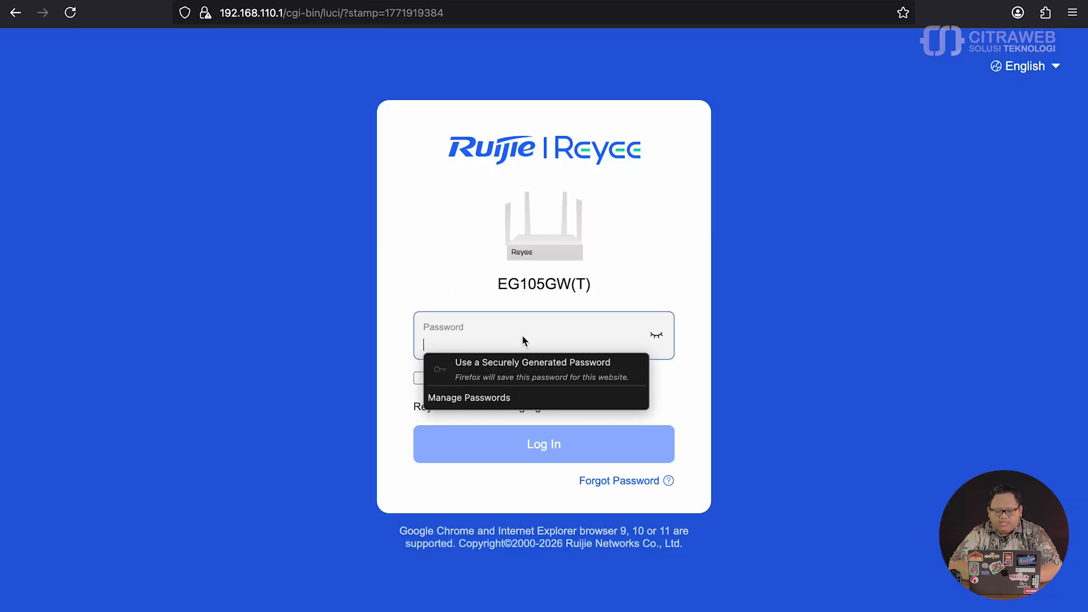
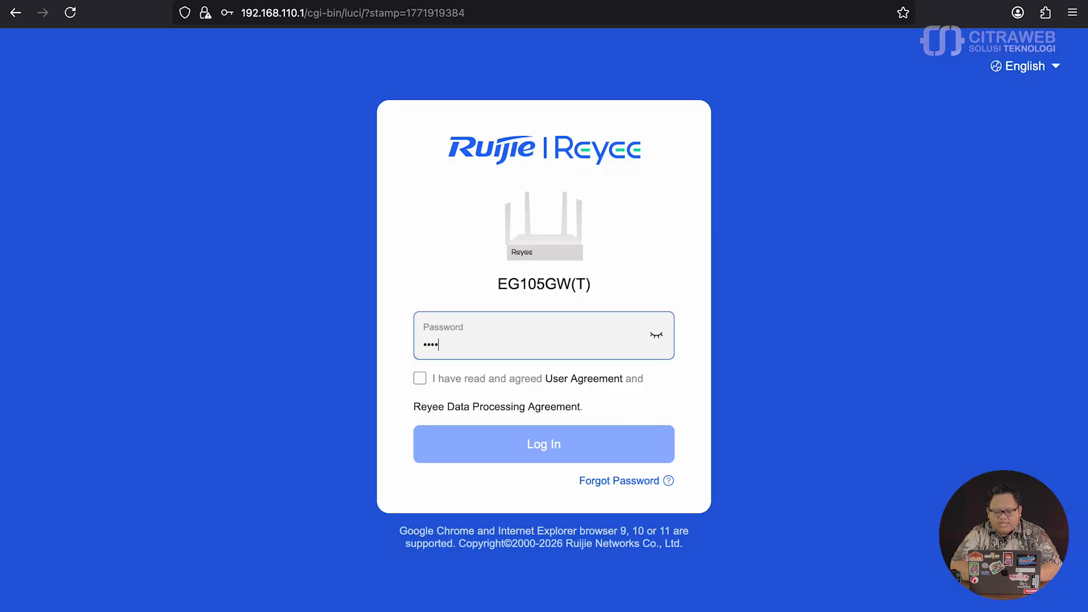
left_click(655, 338)
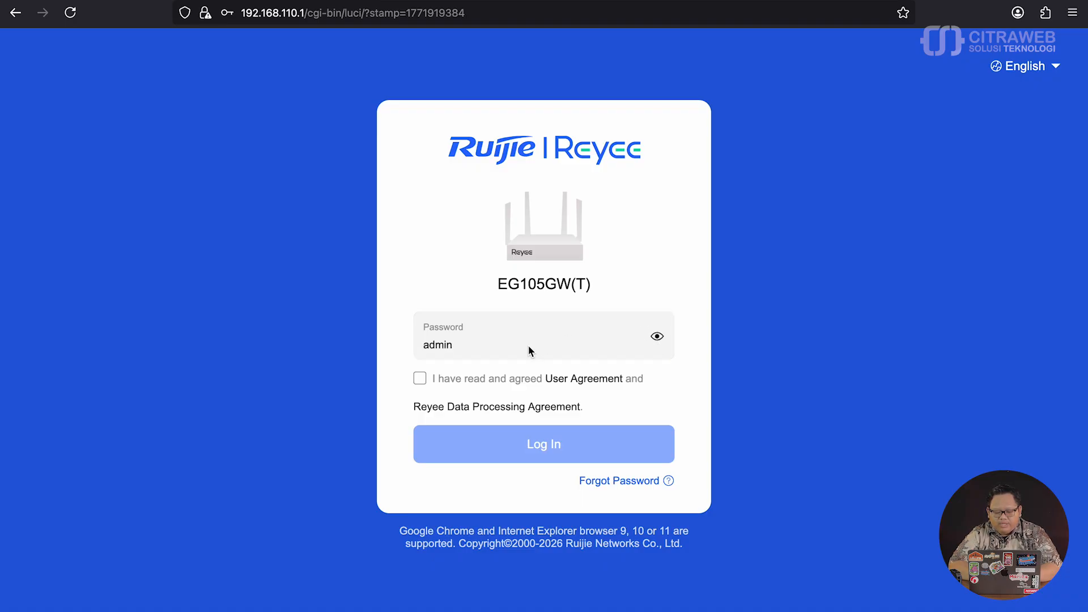
left_click(419, 379)
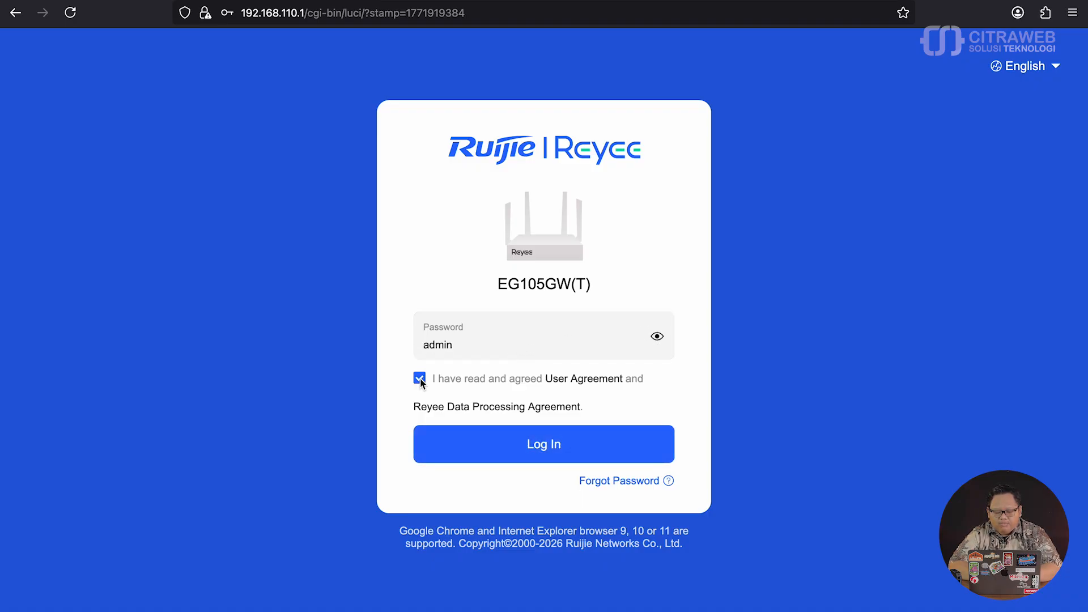
left_click(540, 450)
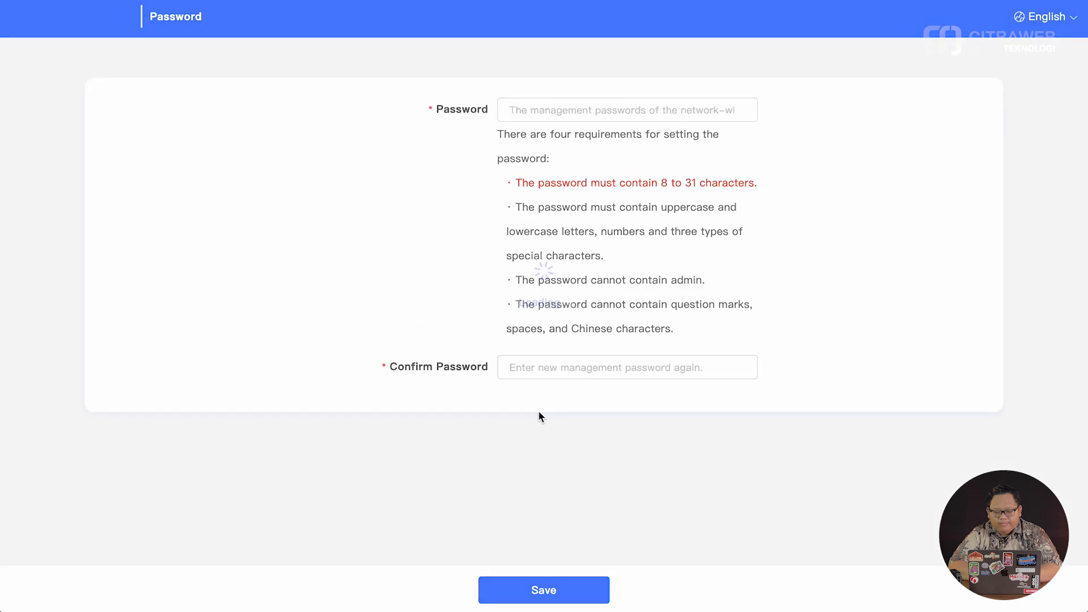
- Enter and confirm a new management password, verify both entries, and save it
left_click(552, 107)
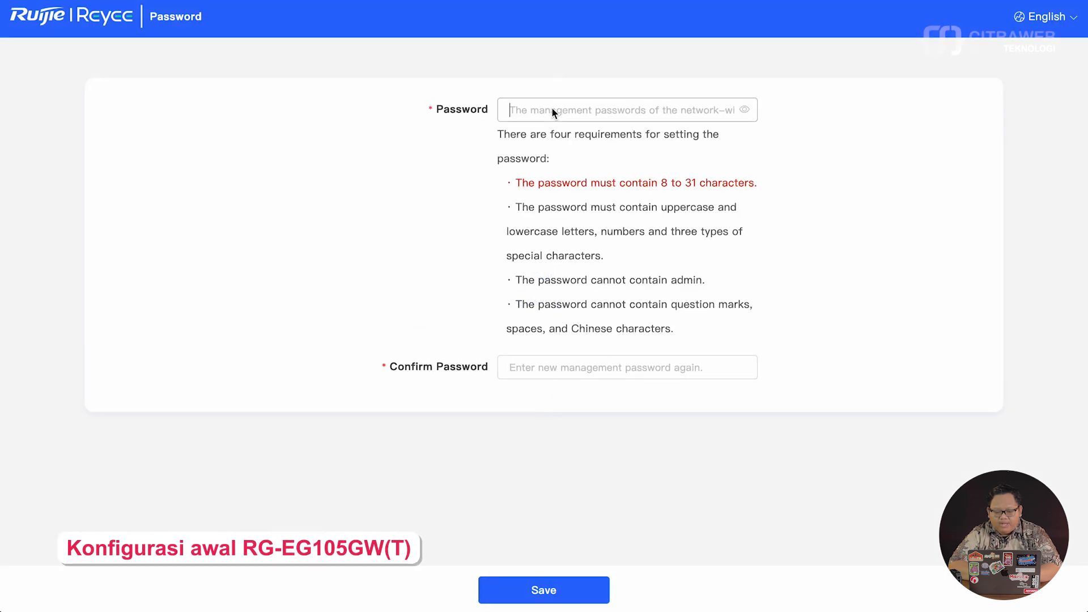
type("••••••••")
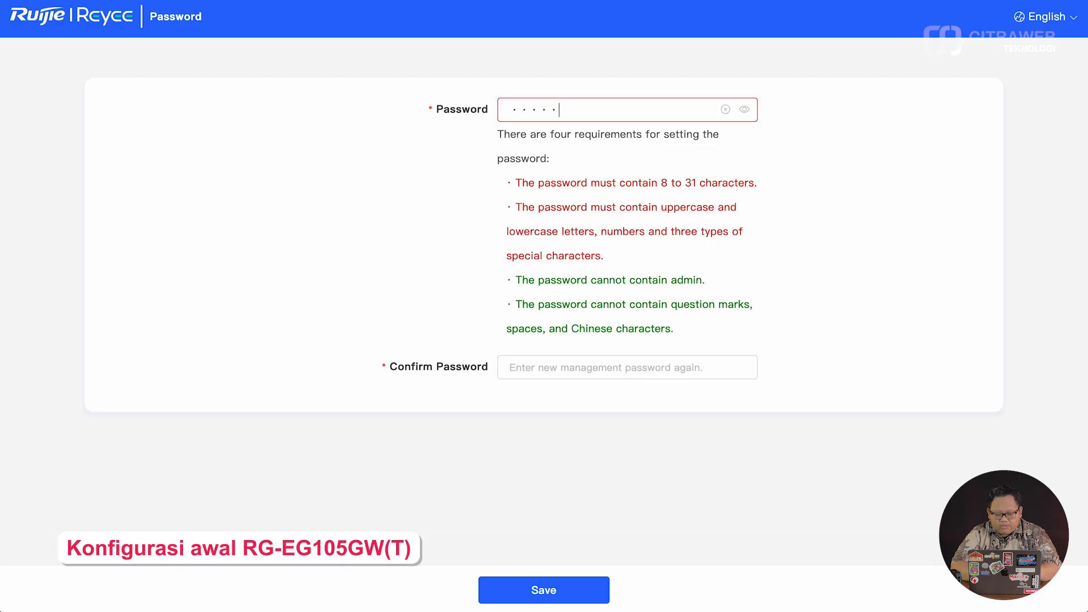
left_click(744, 110)
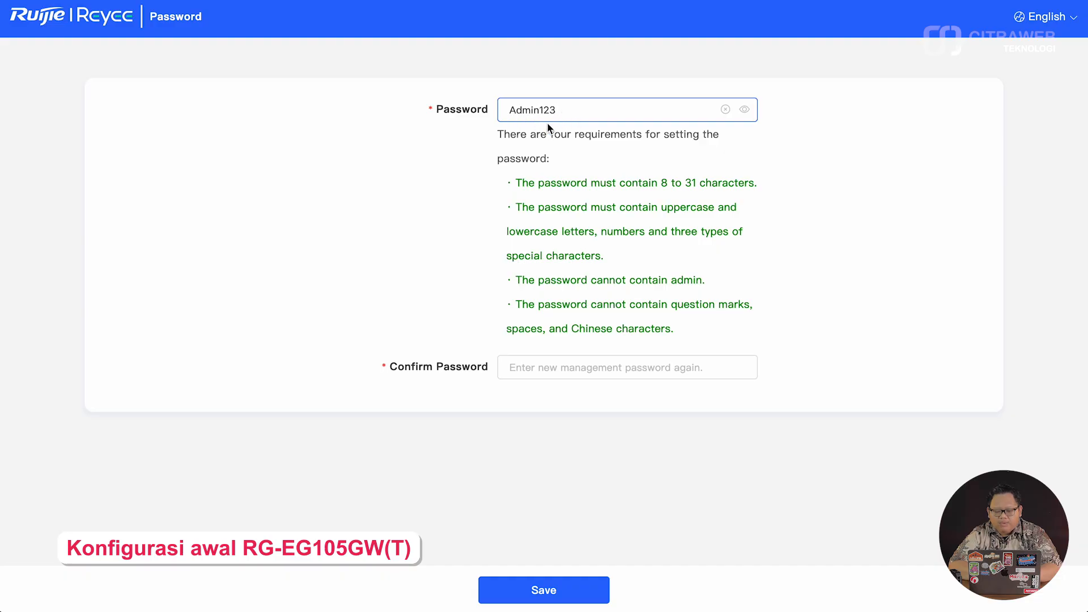
left_click(535, 365)
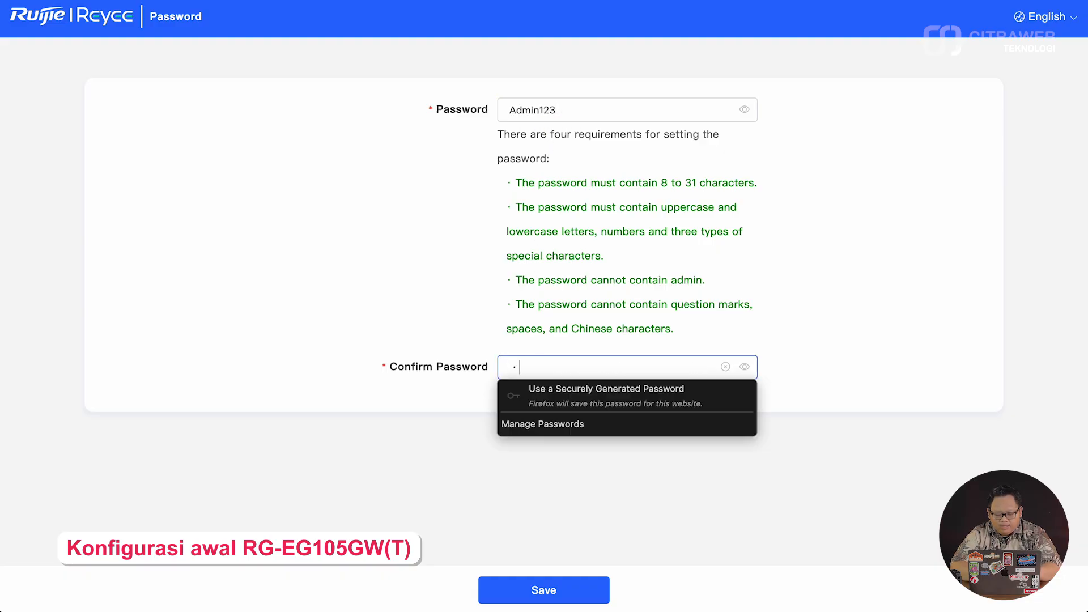
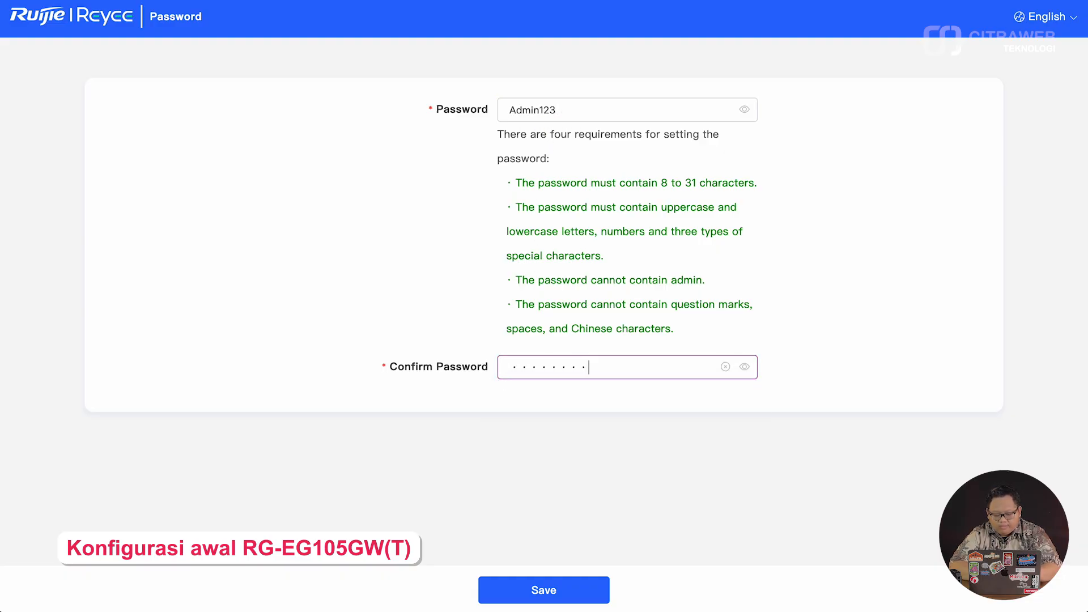
left_click(743, 366)
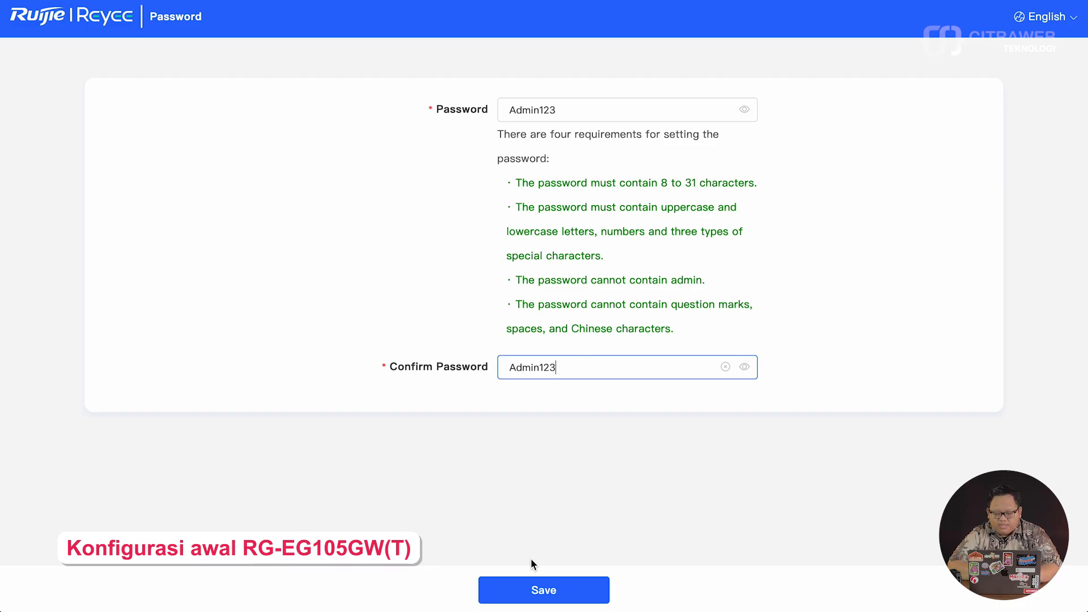
left_click(540, 591)
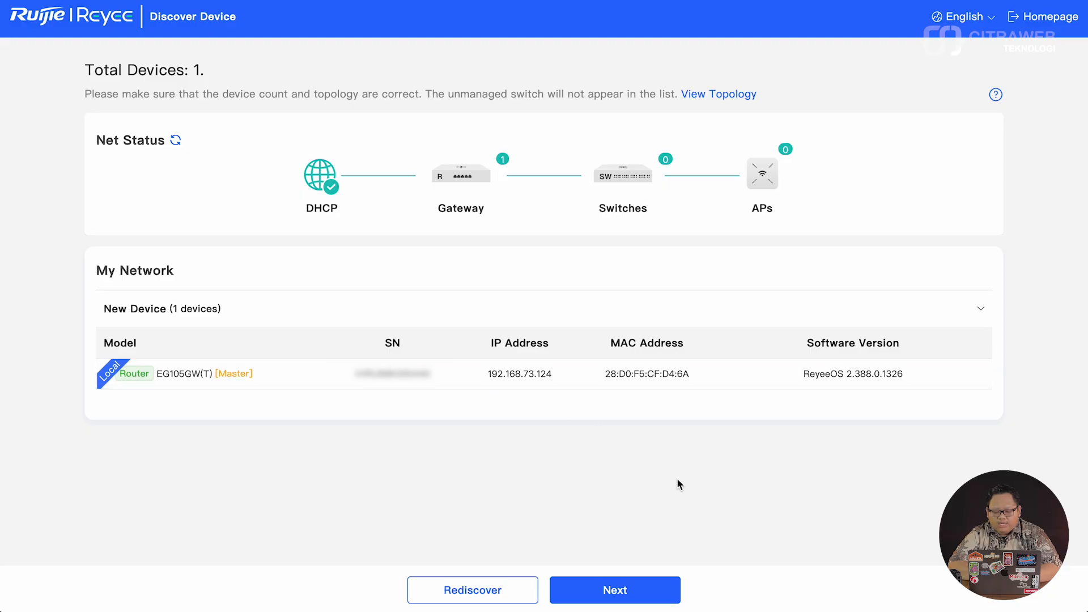
- Continue from the discovered EG105GW(T) router to the Internet Plan step
left_click(639, 590)
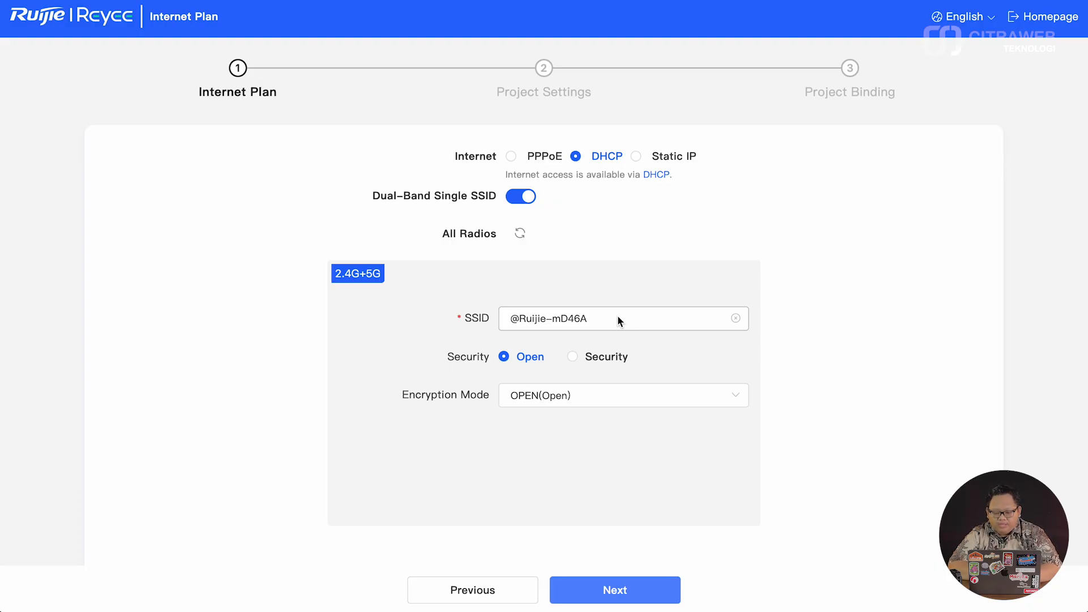
- Set Country/Region to Indonesia (ID) and Time Zone to (GMT+7:00)Asia/Jakarta
scroll(617, 315, "down", 3)
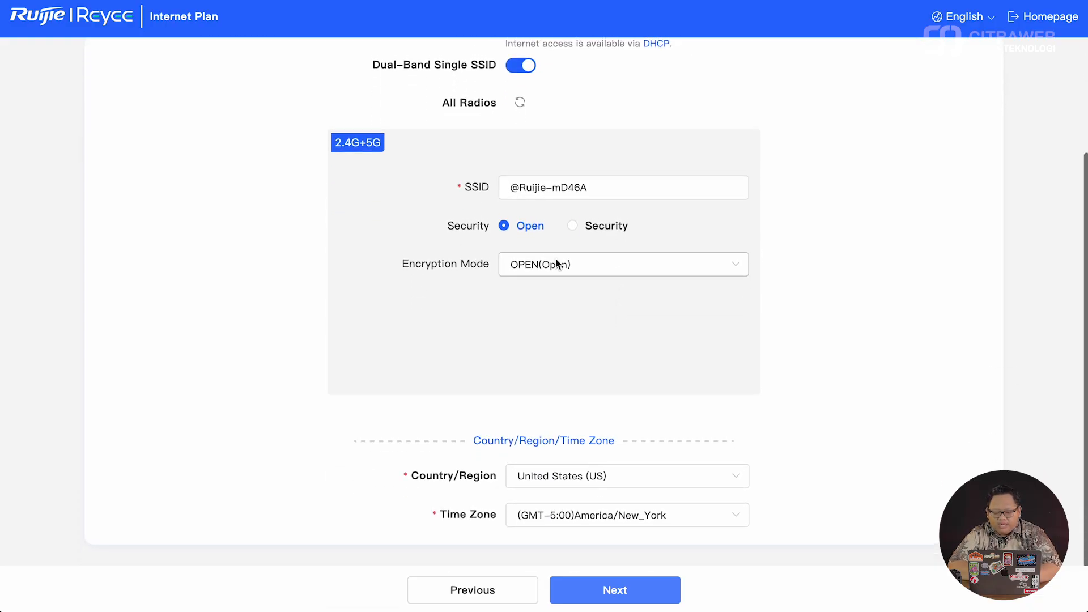
left_click(733, 477)
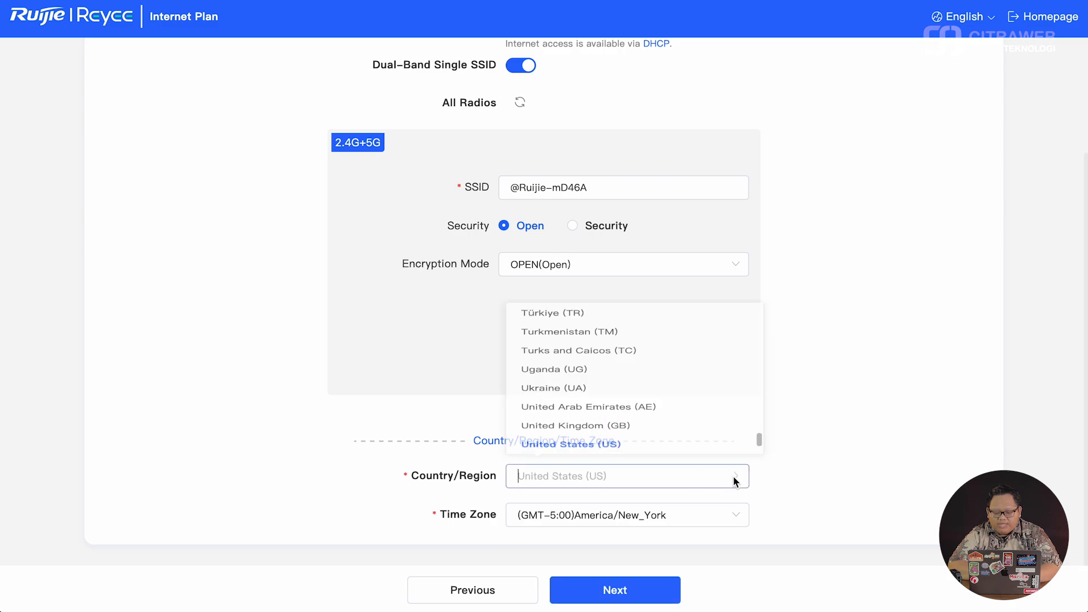
type("id")
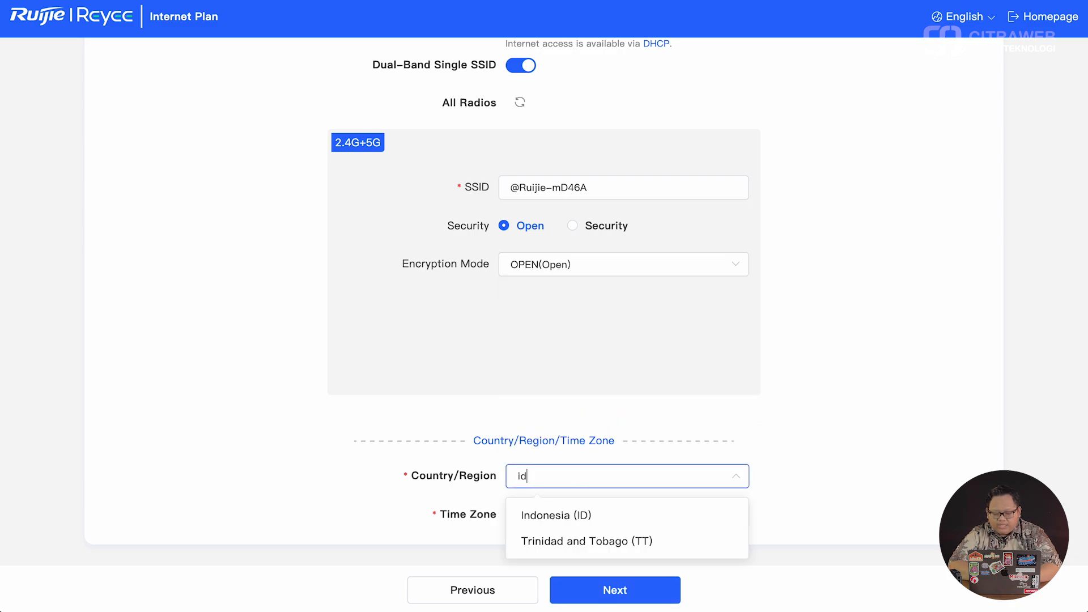
left_click(687, 512)
left_click(682, 515)
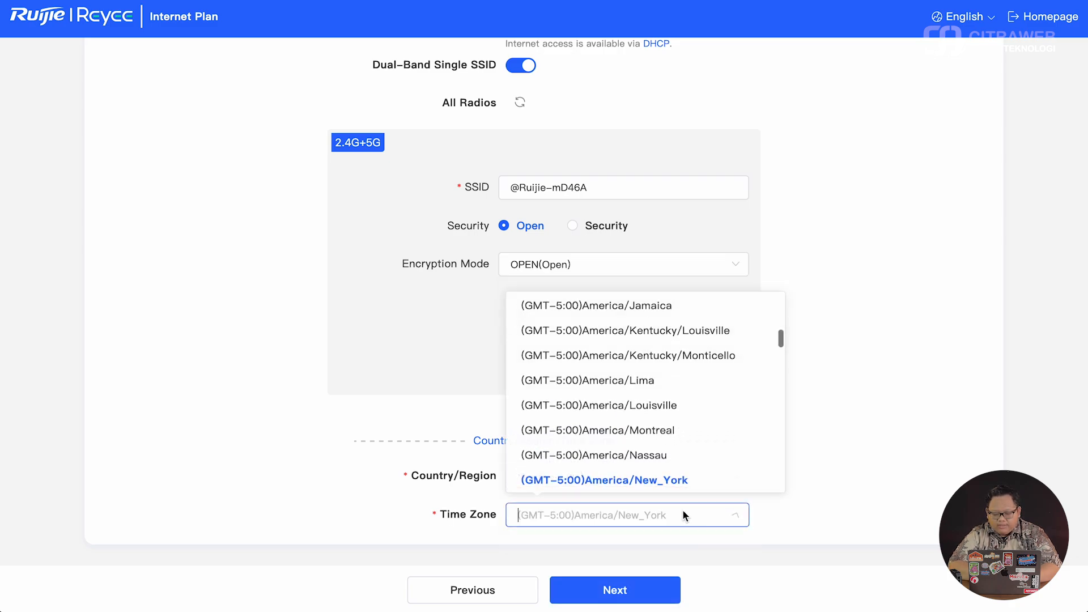
scroll(637, 412, "down", 15)
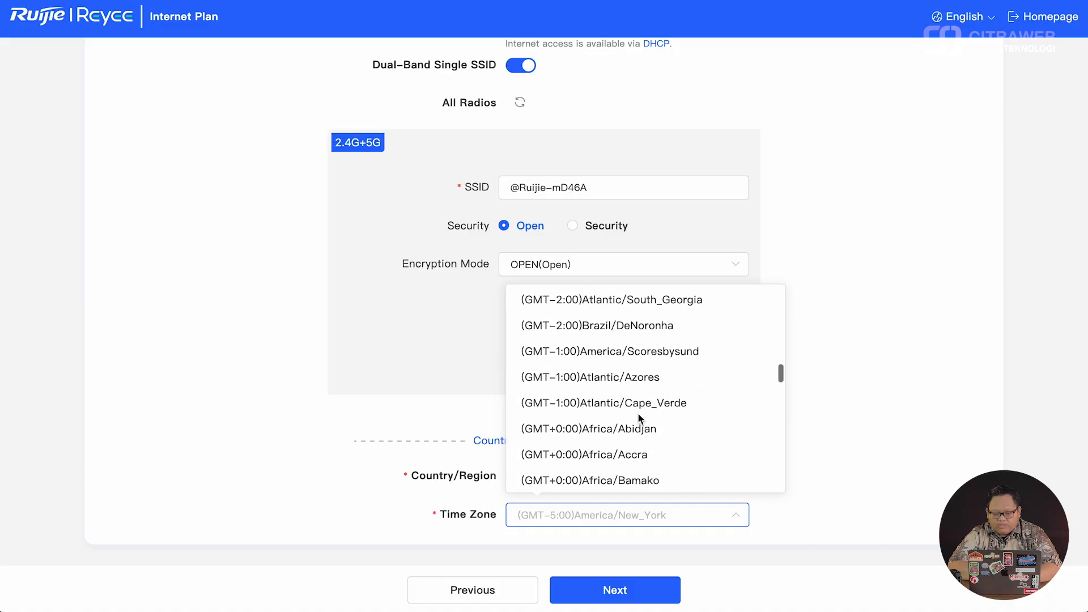
scroll(637, 412, "down", 20)
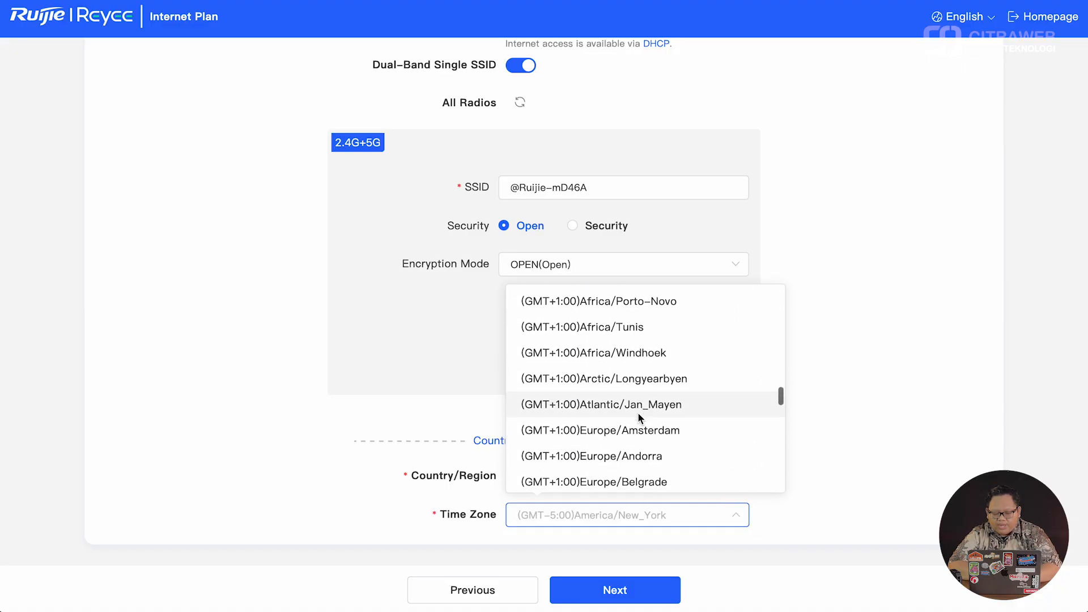
scroll(638, 418, "down", 20)
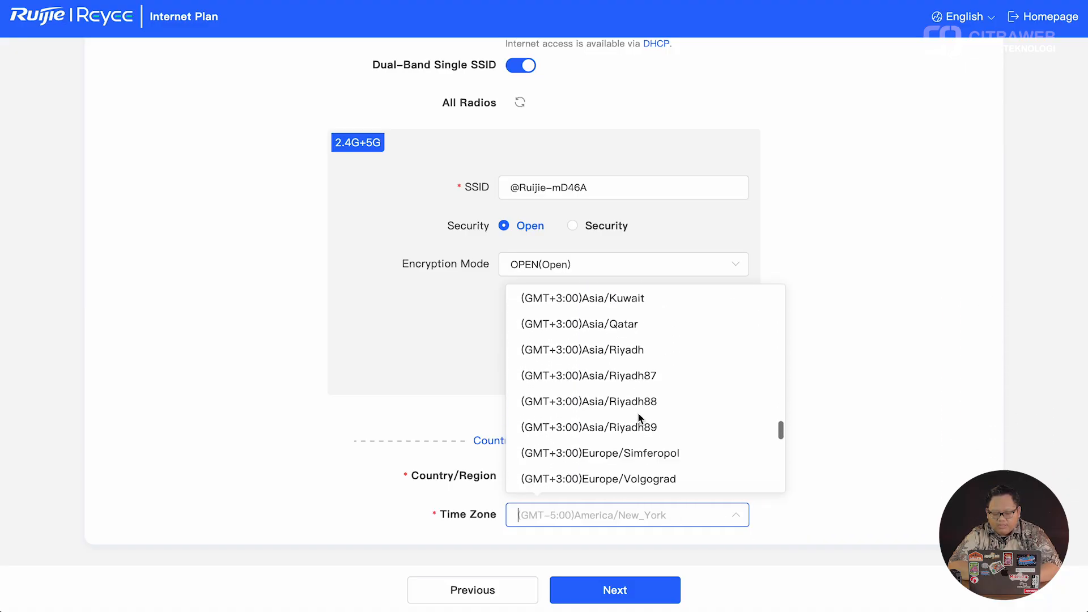
scroll(639, 417, "down", 20)
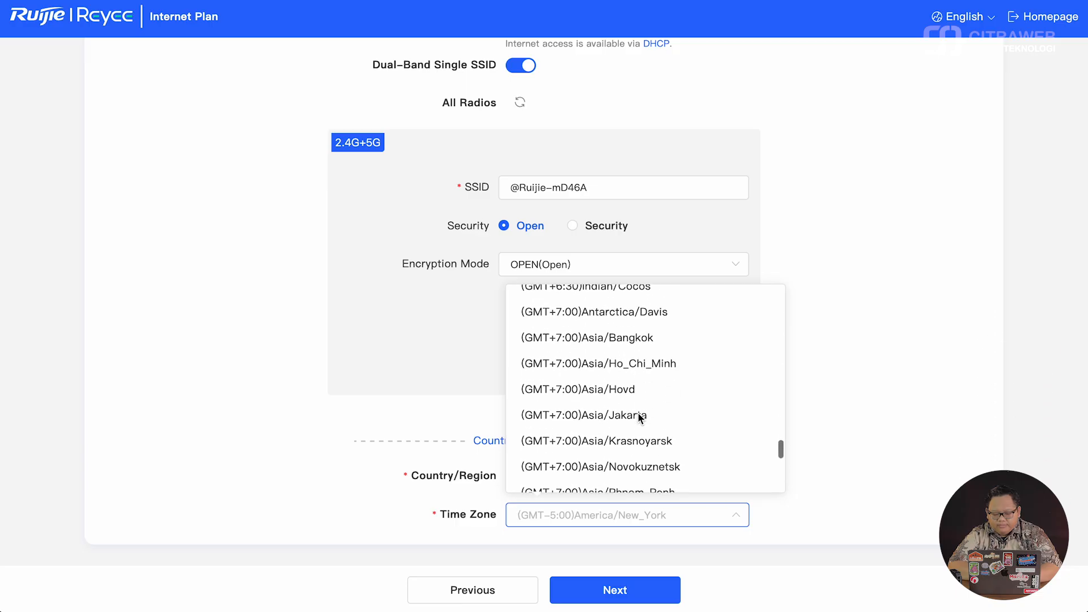
scroll(639, 417, "down", 3)
left_click(643, 337)
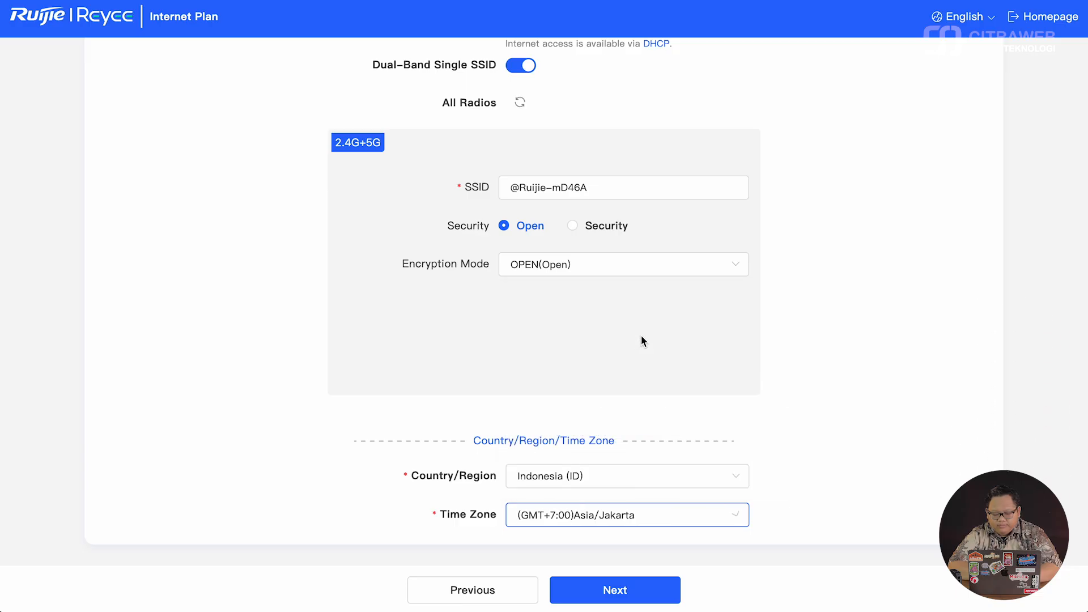
- Name the project ruijie-home in Project Settings and create the network
left_click(618, 592)
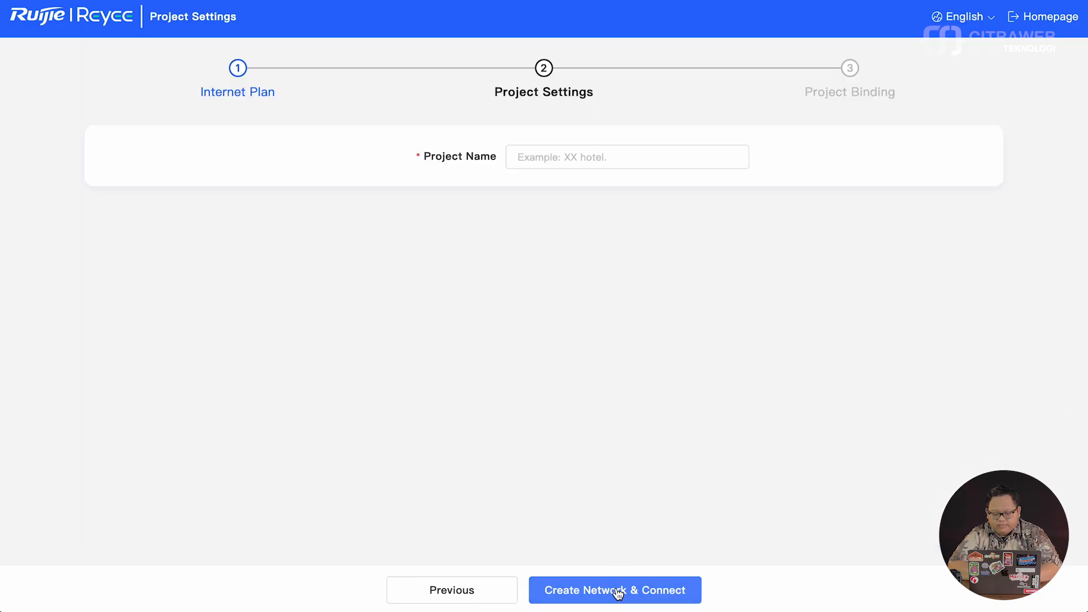
left_click(598, 163)
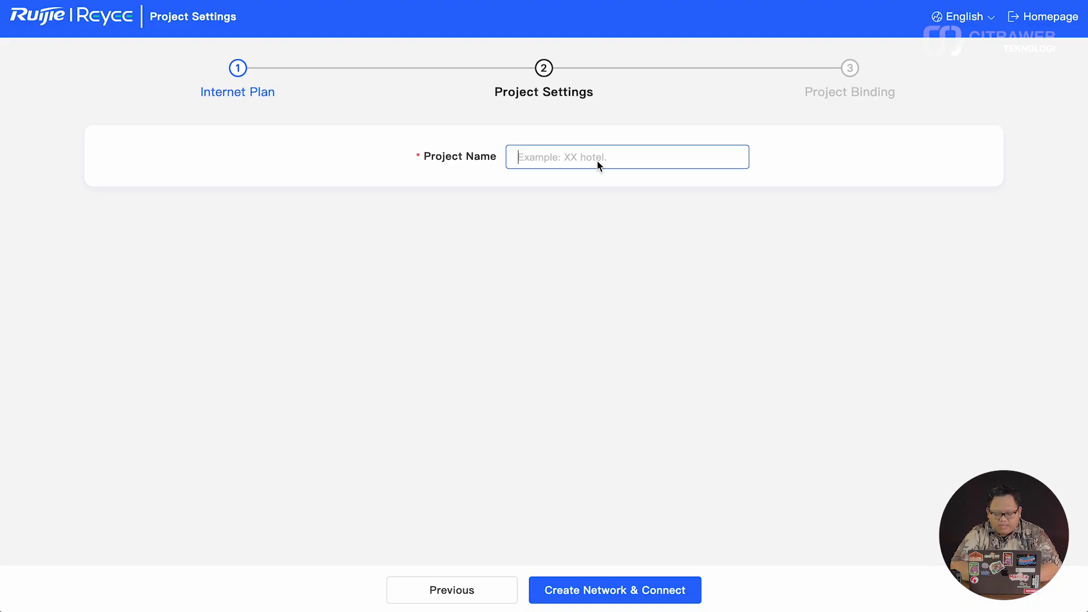
type("tes")
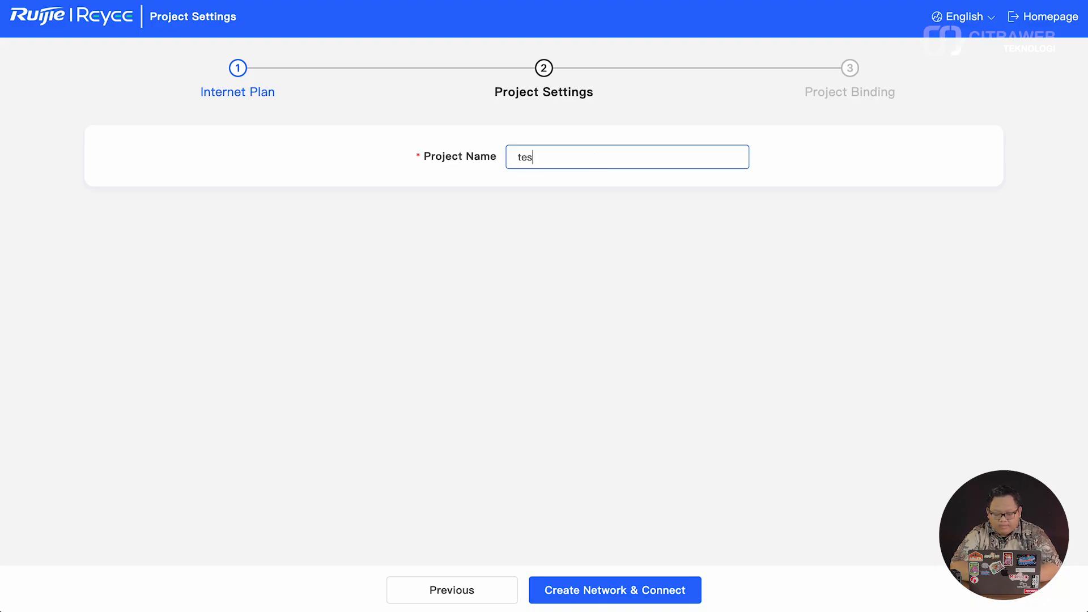
key("BackSpace")
key("BackSpace")
key("BackSpace")
type("ruijie-home")
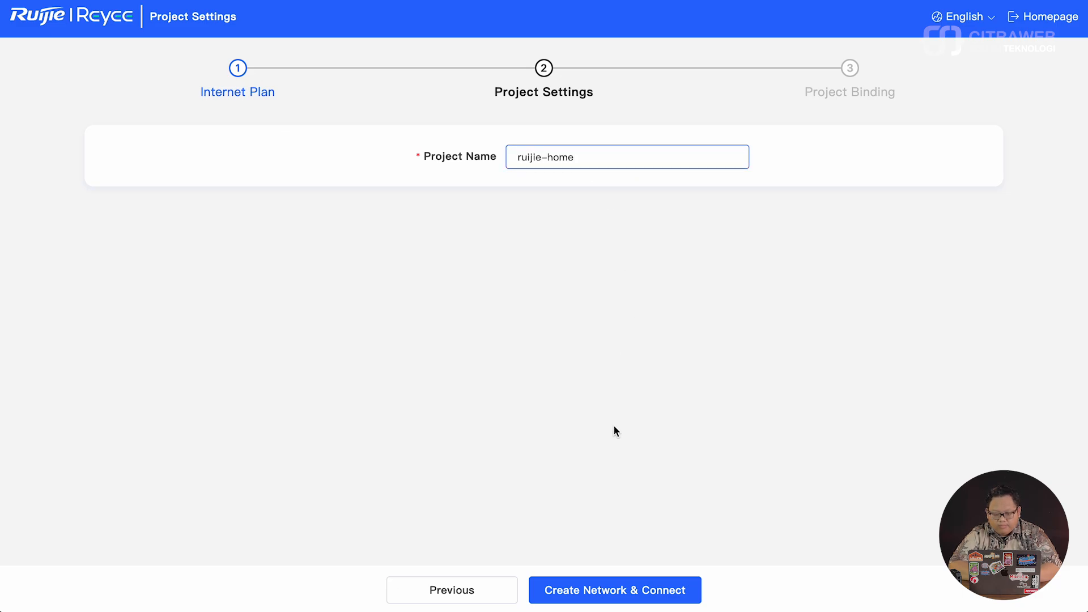
left_click(622, 589)
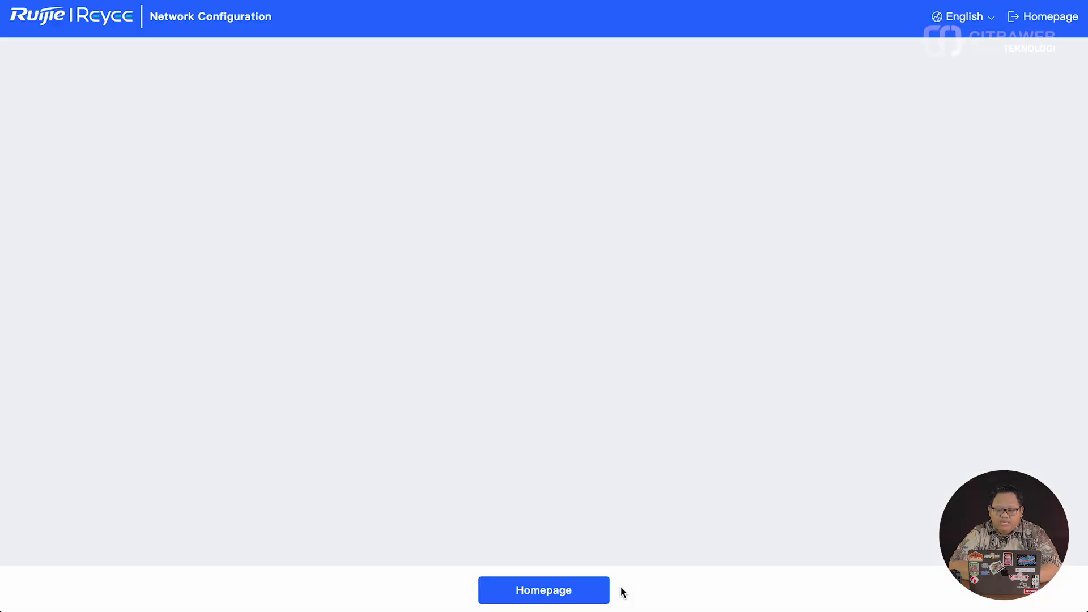
- Go from the setup-complete page to the Homepage dashboard topology
scroll(739, 239, "down", 1)
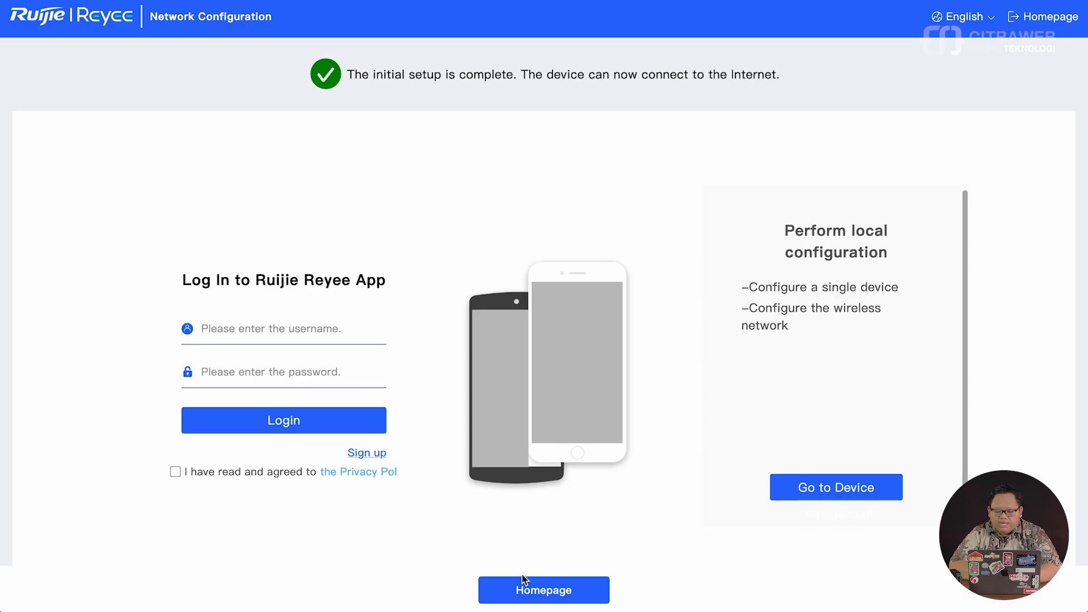
left_click(528, 592)
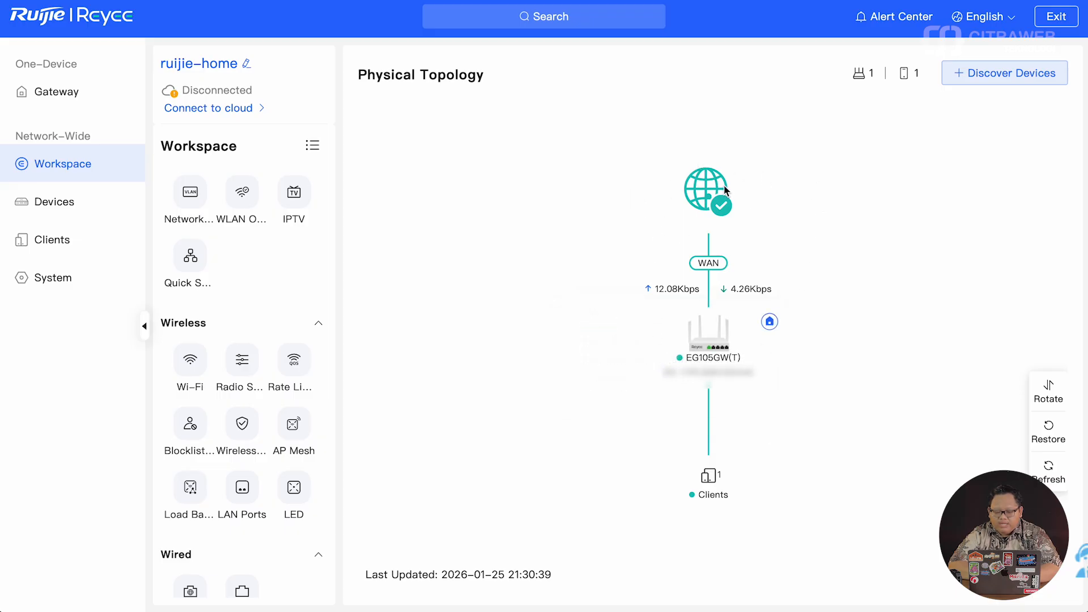
mouse_move(718, 332)
left_click(906, 74)
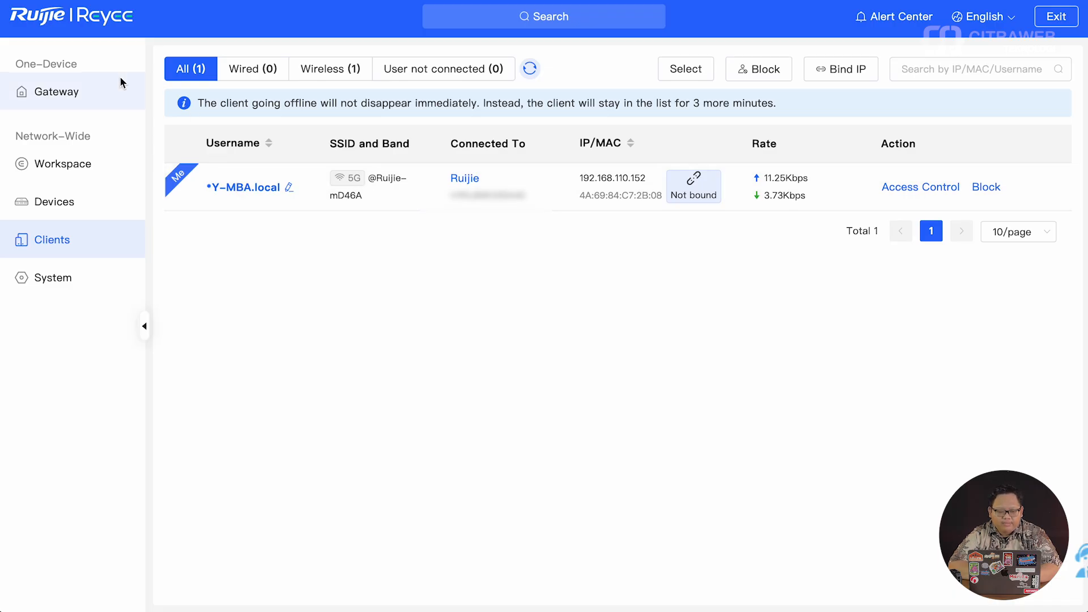
- Open the router's LAN Ports VLAN settings from the Workspace view
left_click(95, 168)
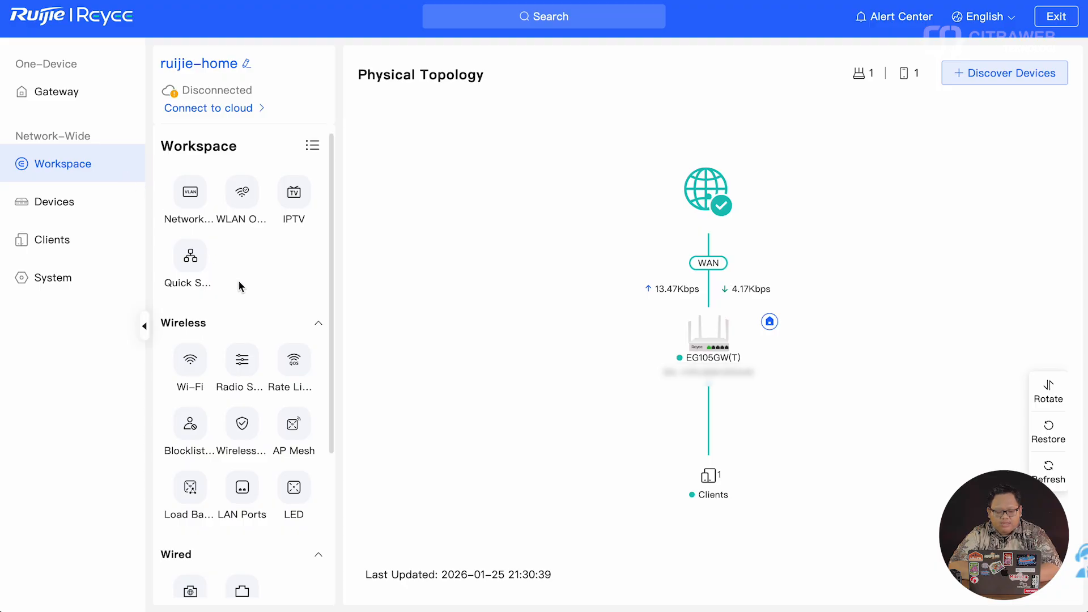
scroll(239, 281, "down", 2)
scroll(238, 280, "down", 1)
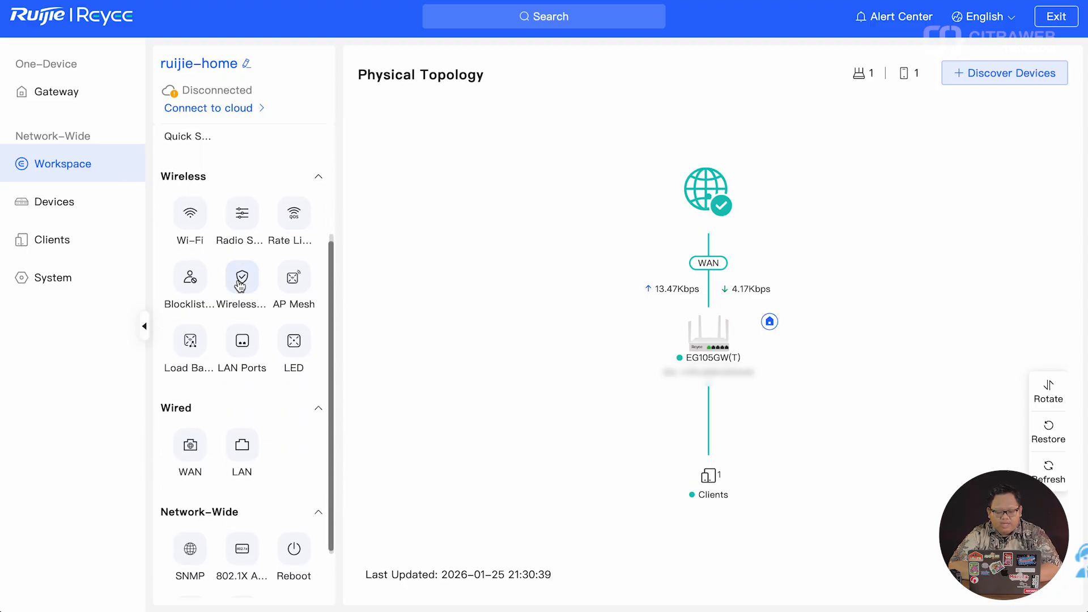
left_click(242, 342)
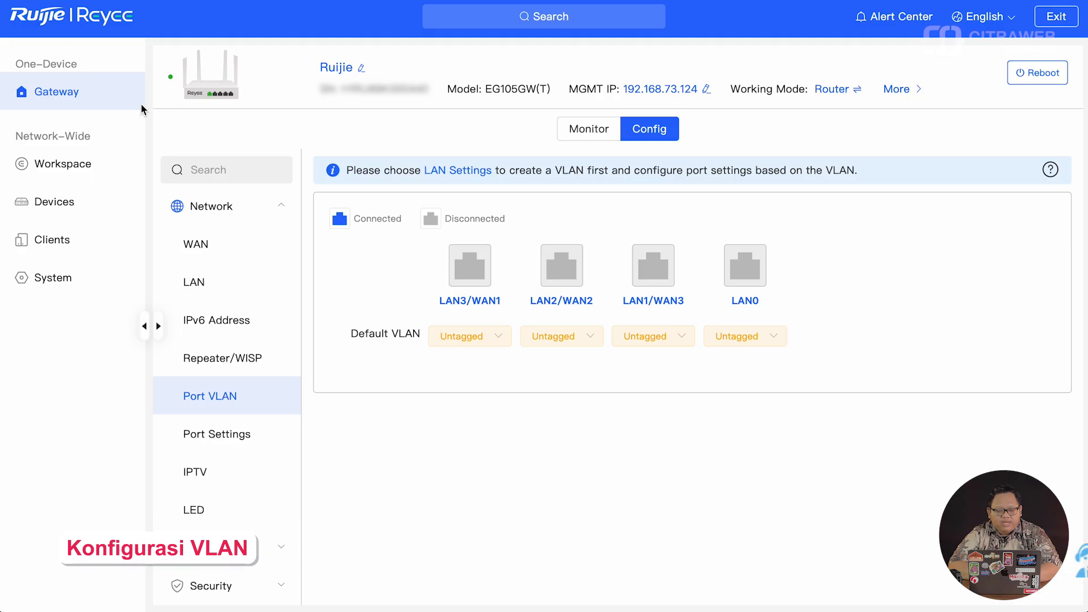
- Open the gateway's LAN settings and start adding a new LAN
left_click(79, 90)
left_click(236, 281)
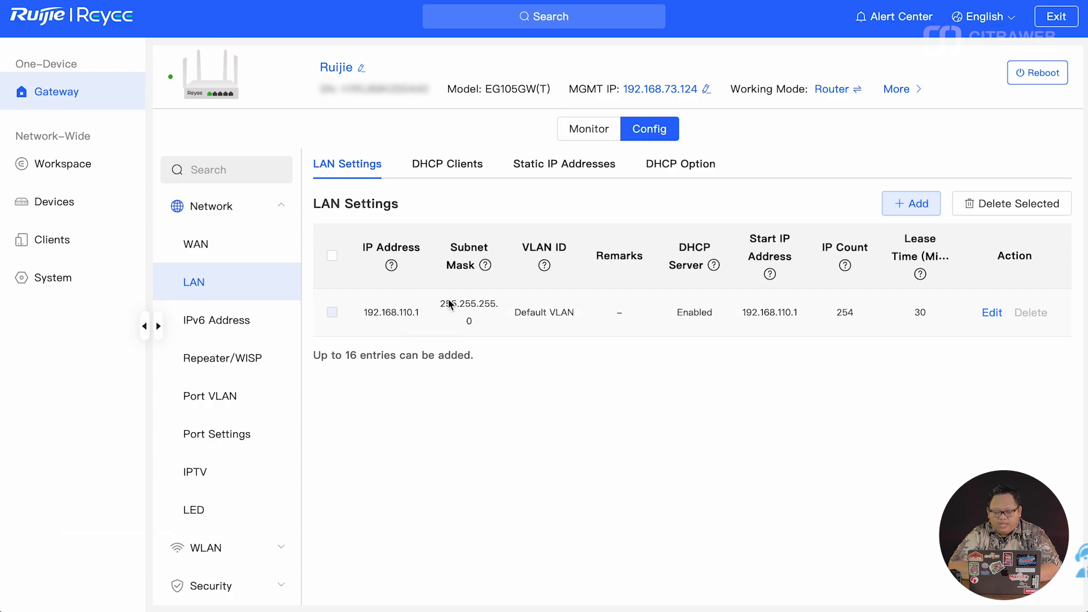
left_click(910, 204)
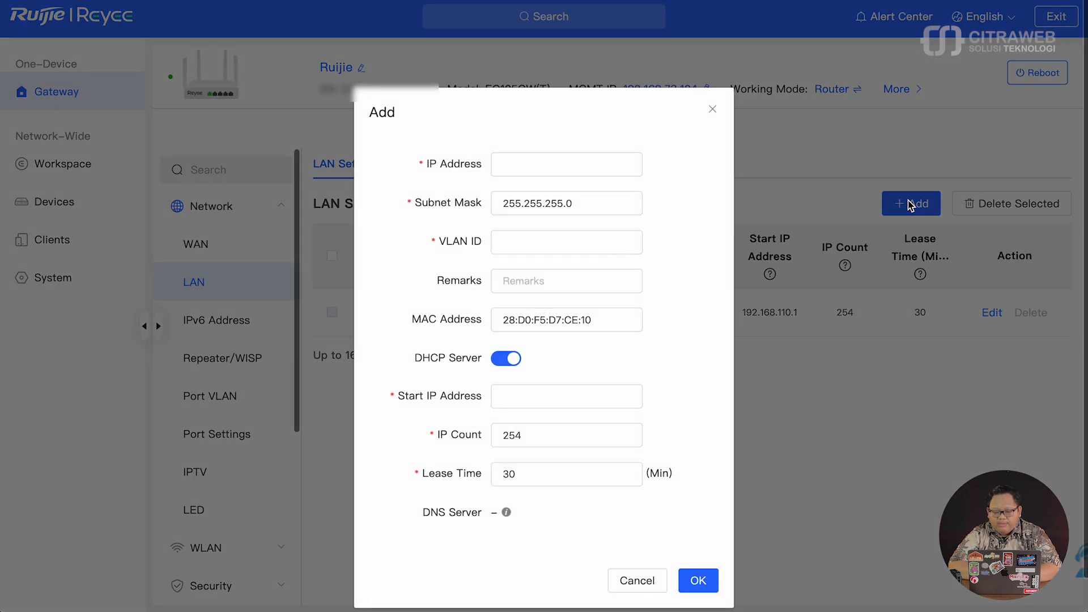
- Enter LAN IP 192.168.111.1, VLAN ID 2 and remark kidz
left_click(563, 165)
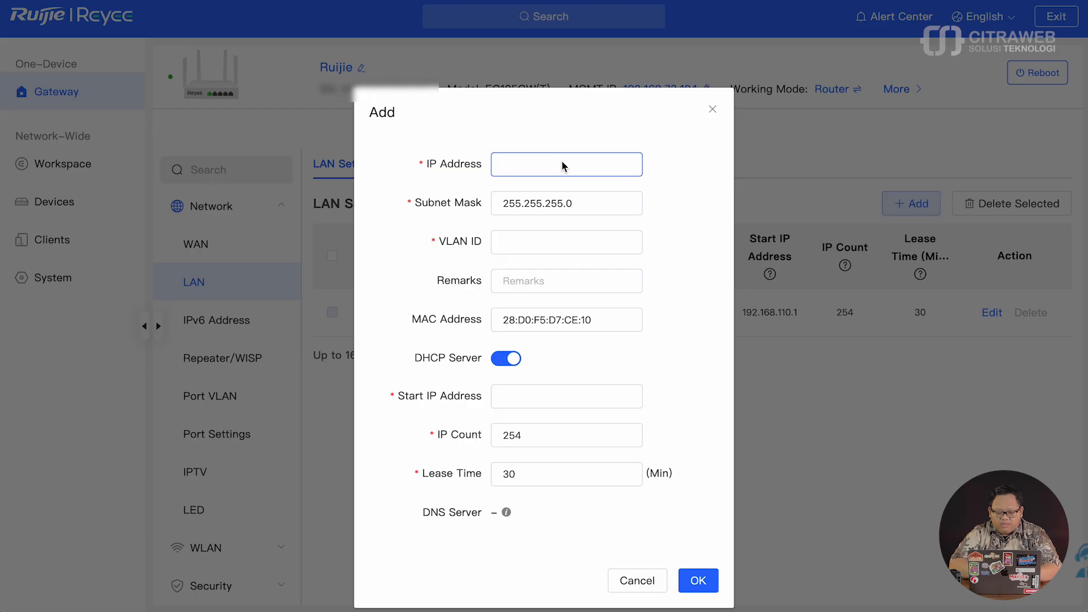
type("192.168")
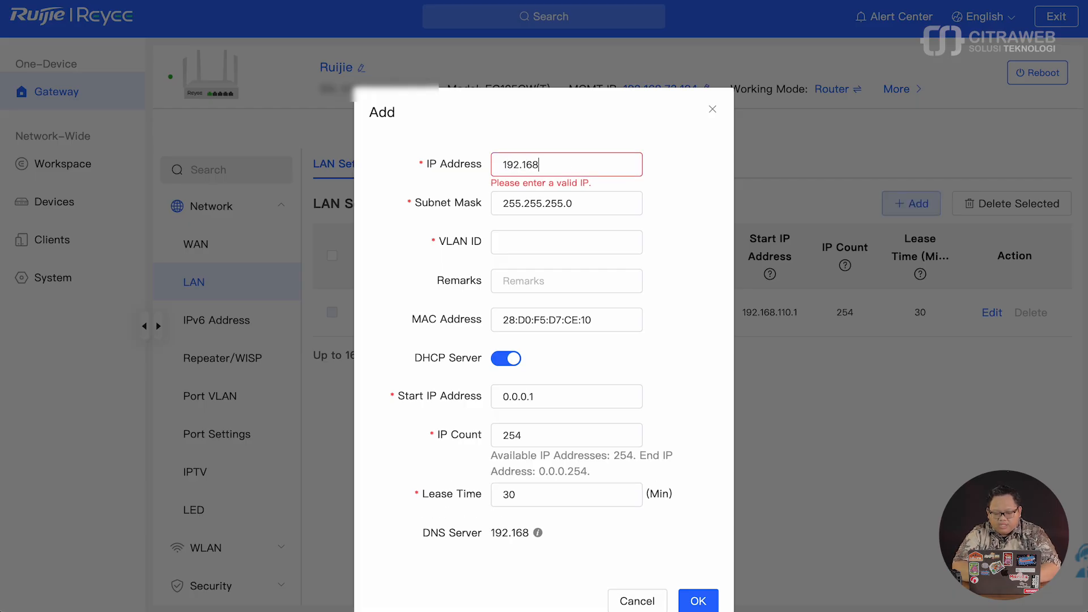
type(".")
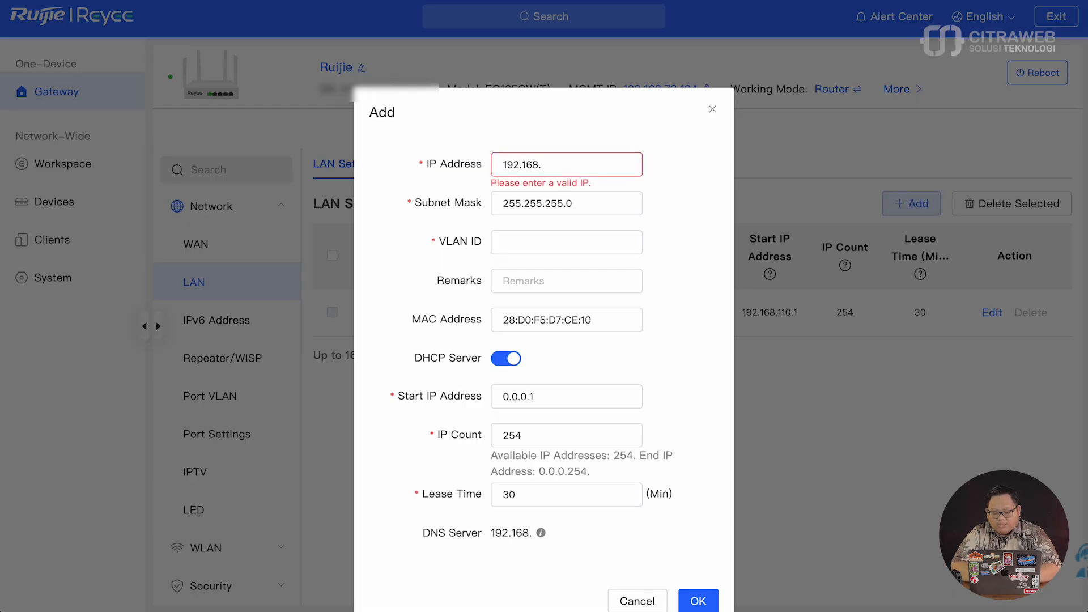
type("111.1")
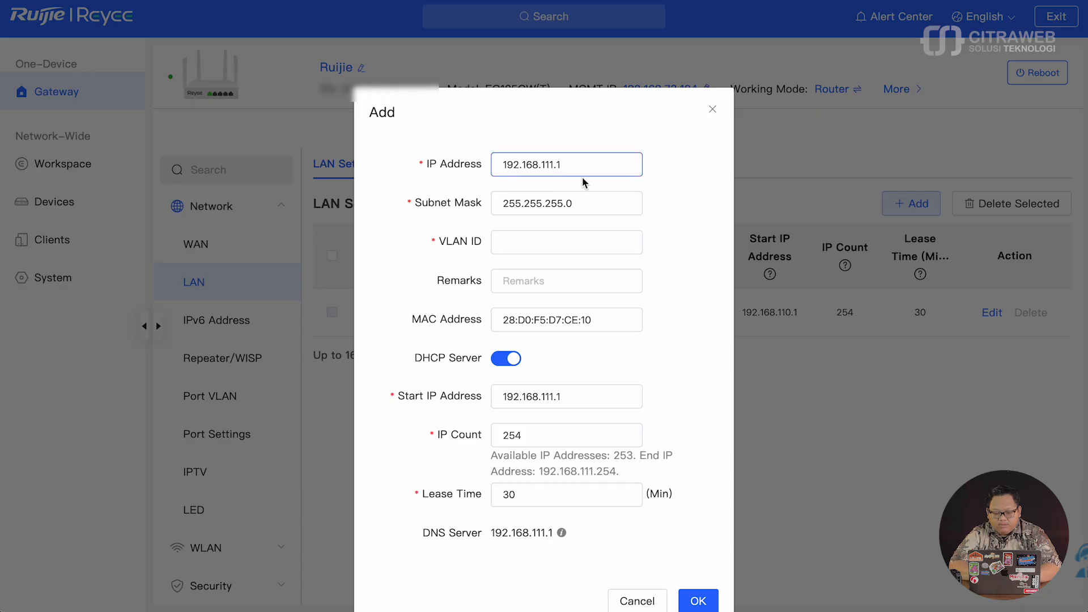
left_click(568, 248)
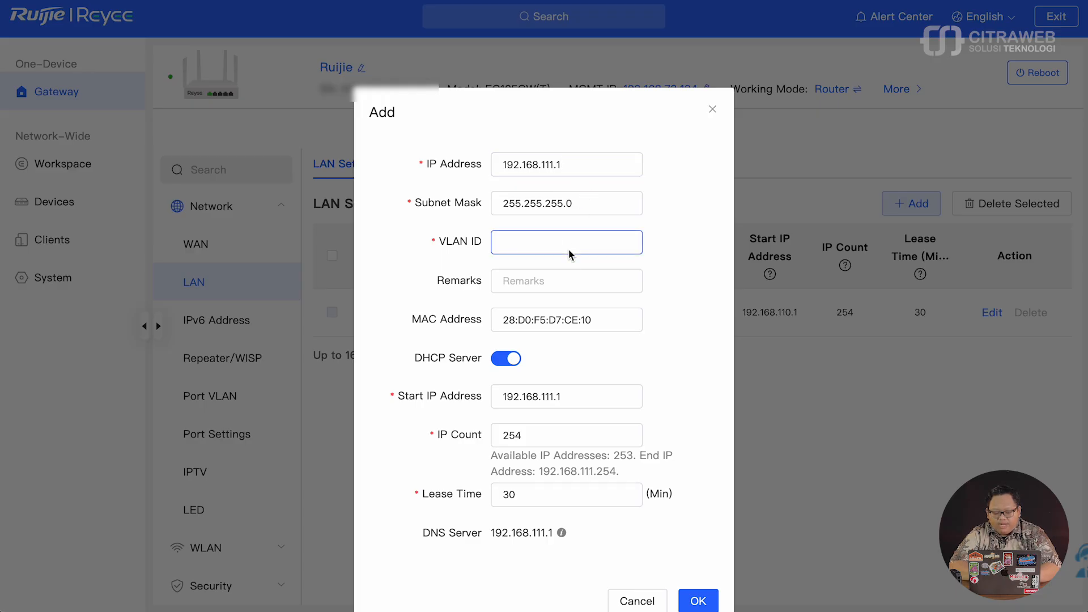
type("2")
left_click(570, 287)
type("k")
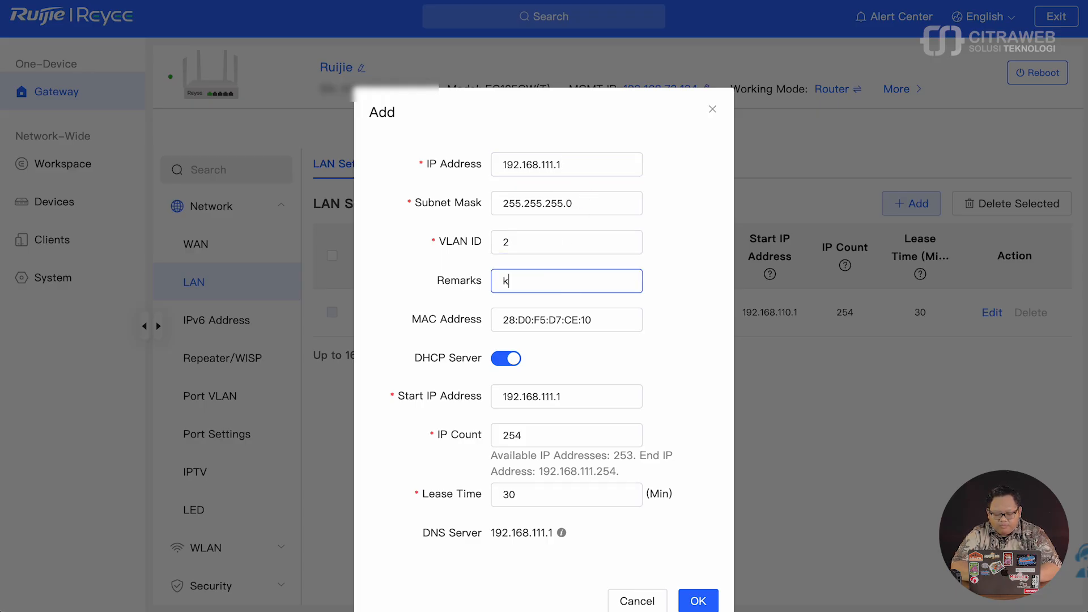
type("idz")
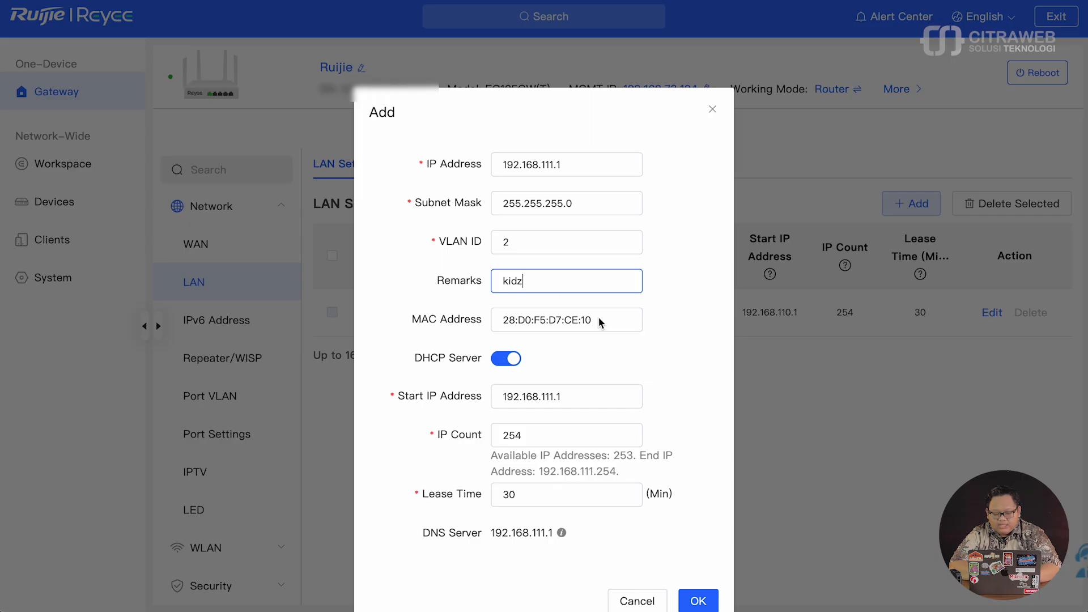
scroll(564, 363, "down", 2)
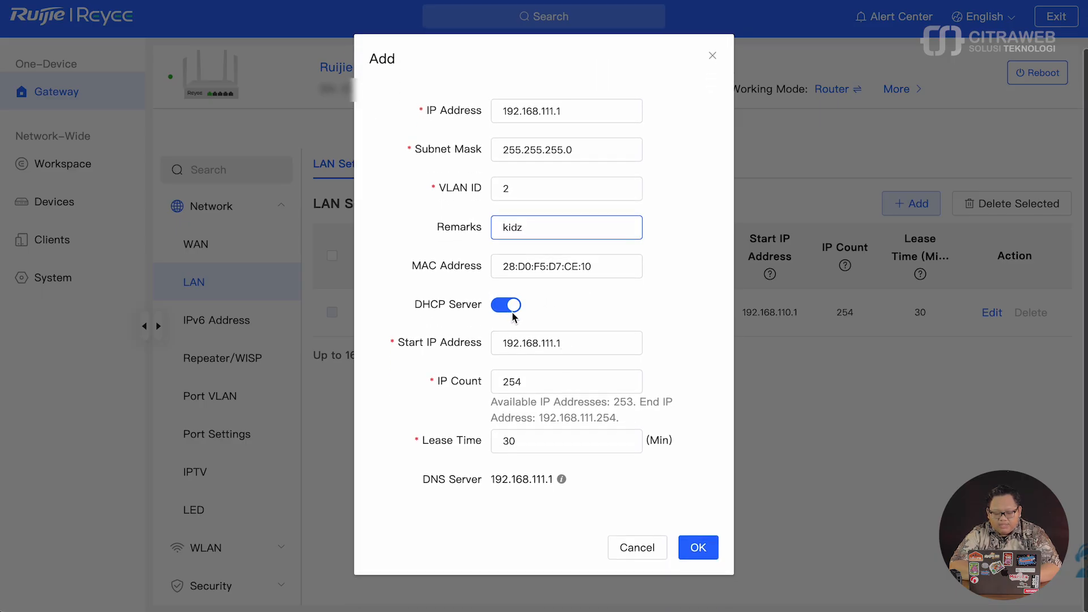
- Keep the DHCP start address at 192.168.111.1 and save the kidz LAN
left_click(579, 345)
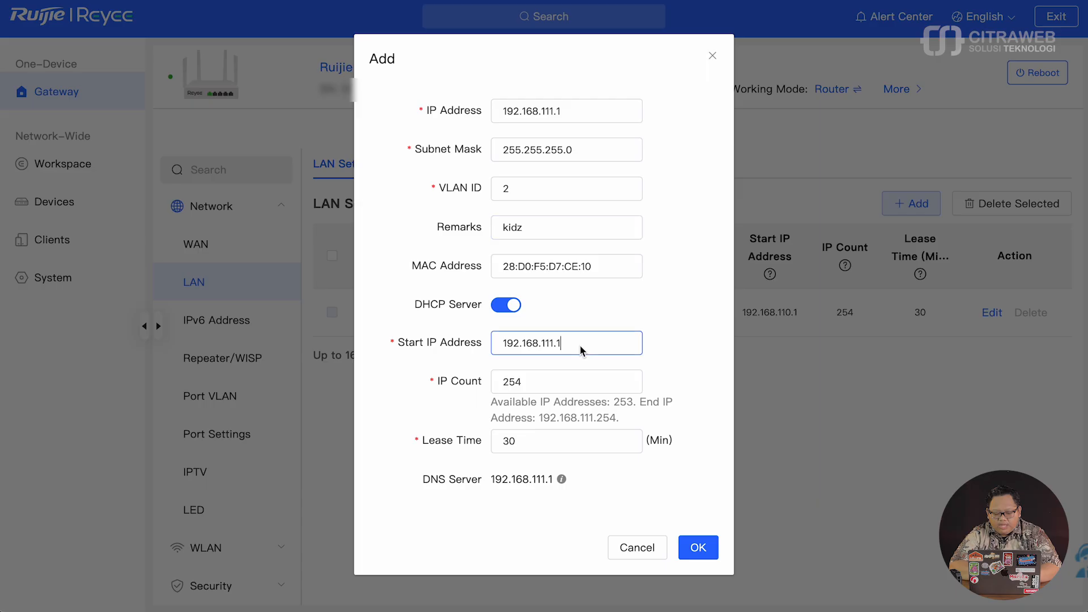
key("BackSpace")
type("2")
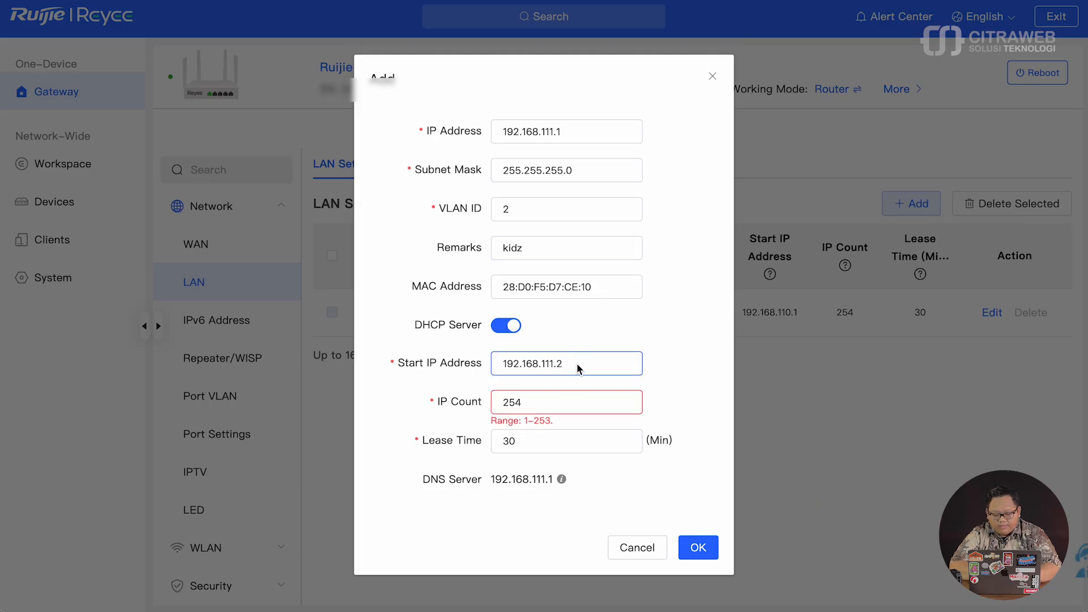
key("BackSpace")
type("1")
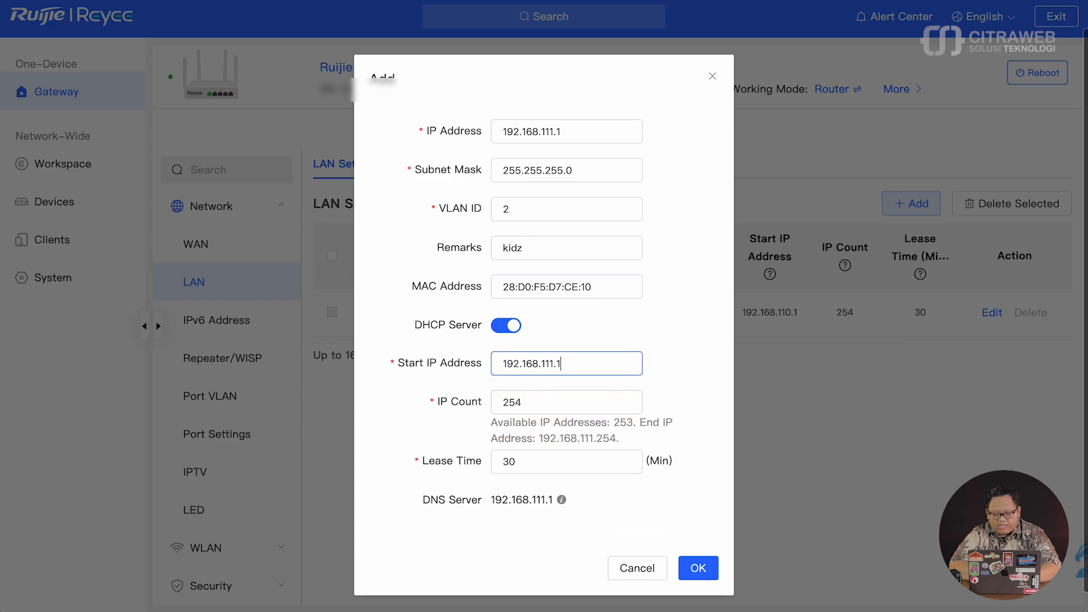
scroll(601, 347, "down", 1)
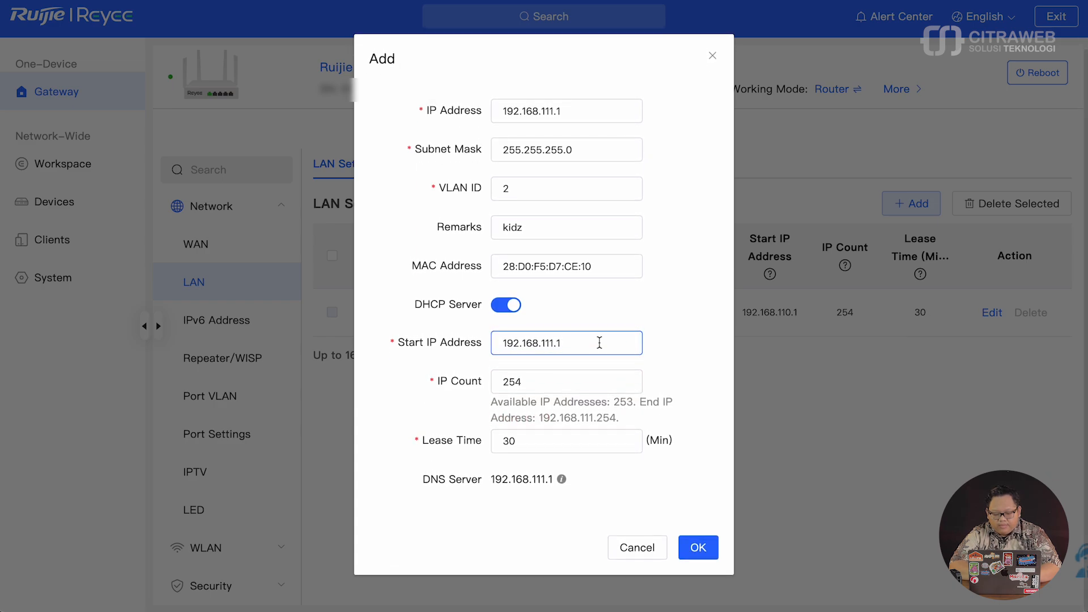
mouse_move(559, 482)
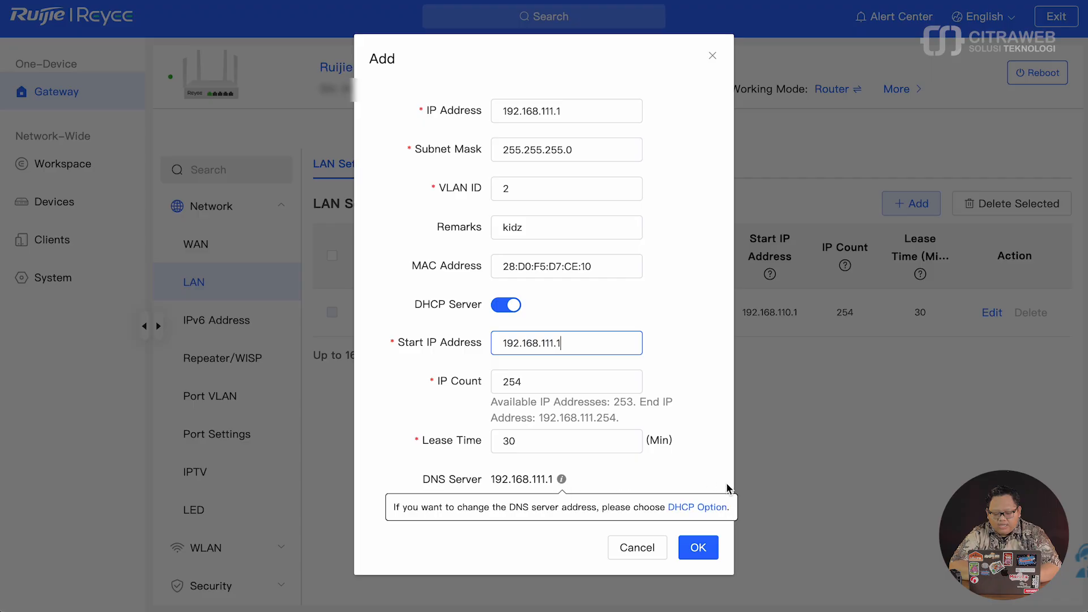
left_click(699, 549)
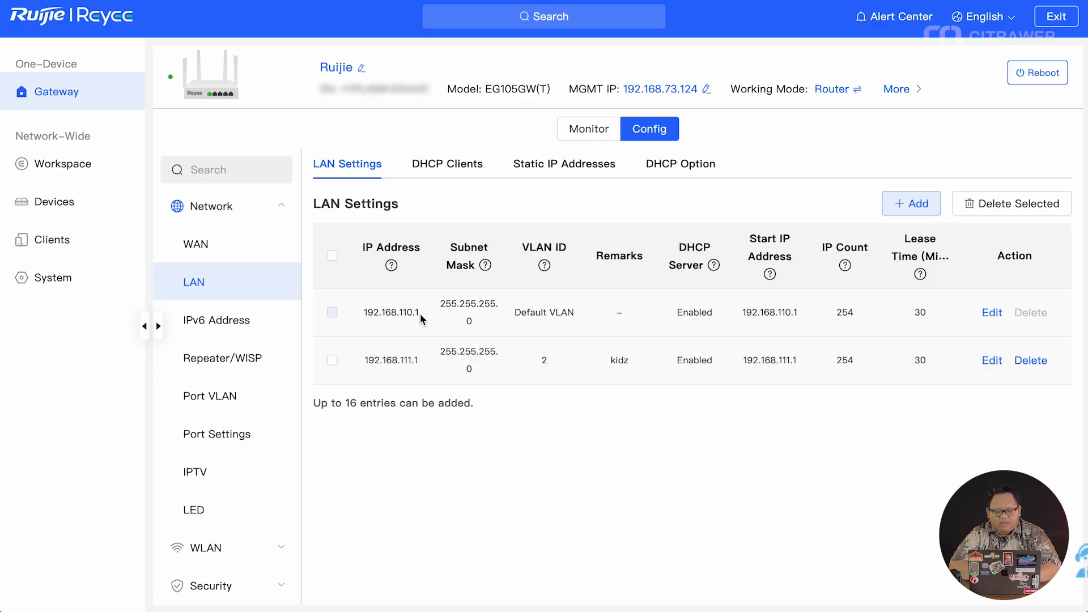
- Check VLAN 2 kidz tagging on the Port VLAN page, then return to Workspace
left_click(240, 399)
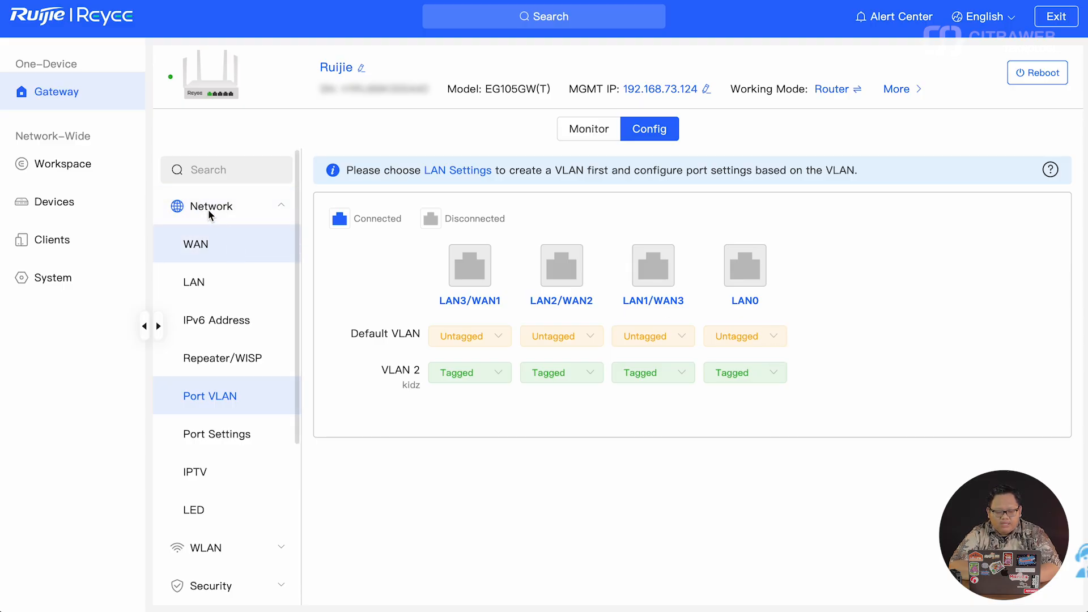
left_click(90, 177)
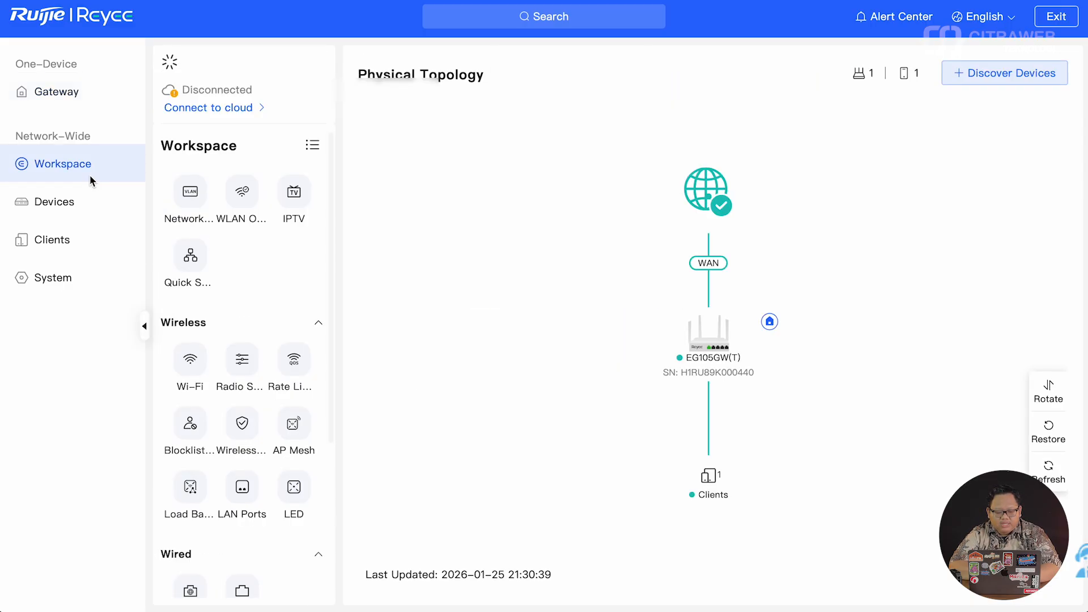
- Add a new Wi-Fi named HOME and enter its network password
left_click(194, 366)
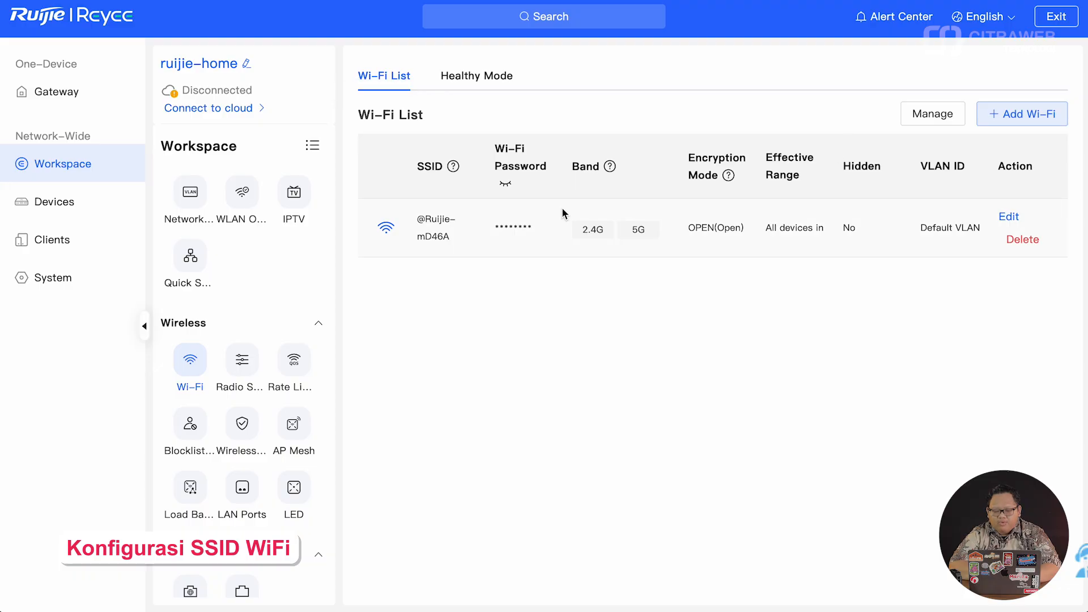
left_click(1025, 115)
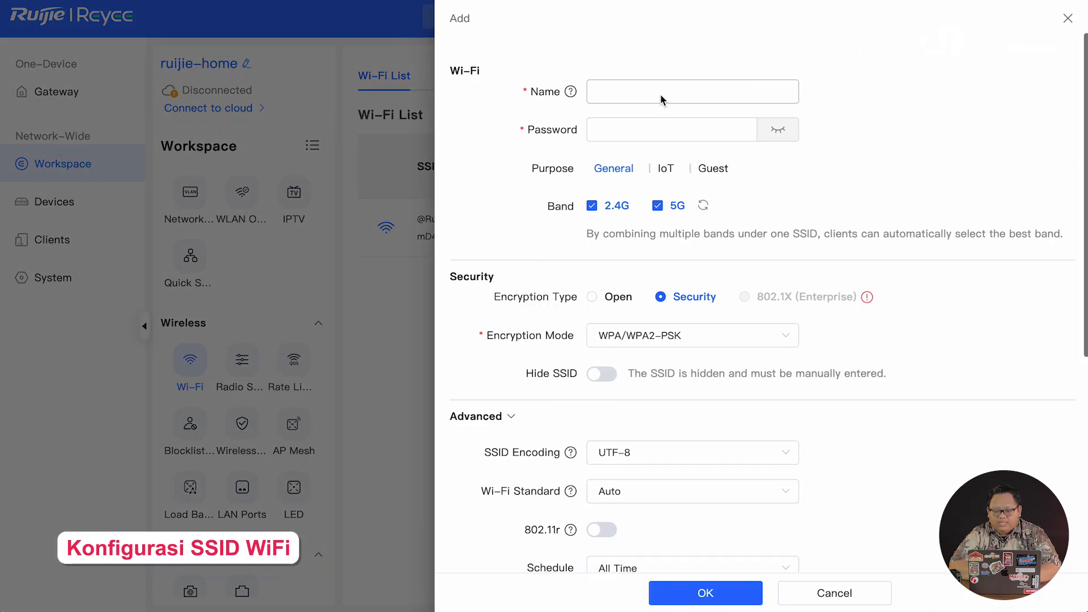
left_click(661, 95)
type("HOMR")
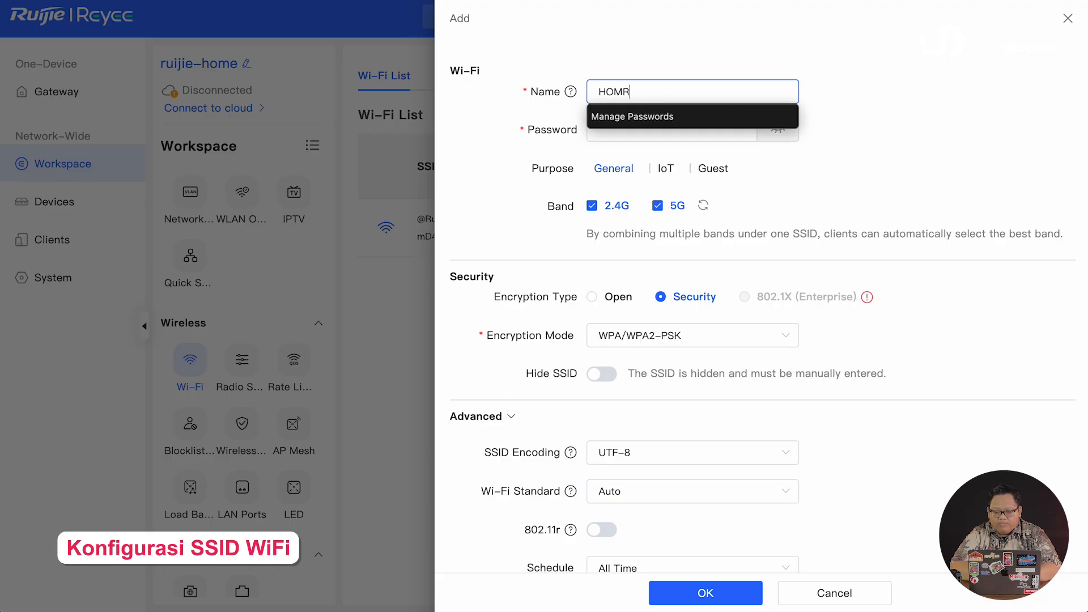
key("BackSpace")
type("E")
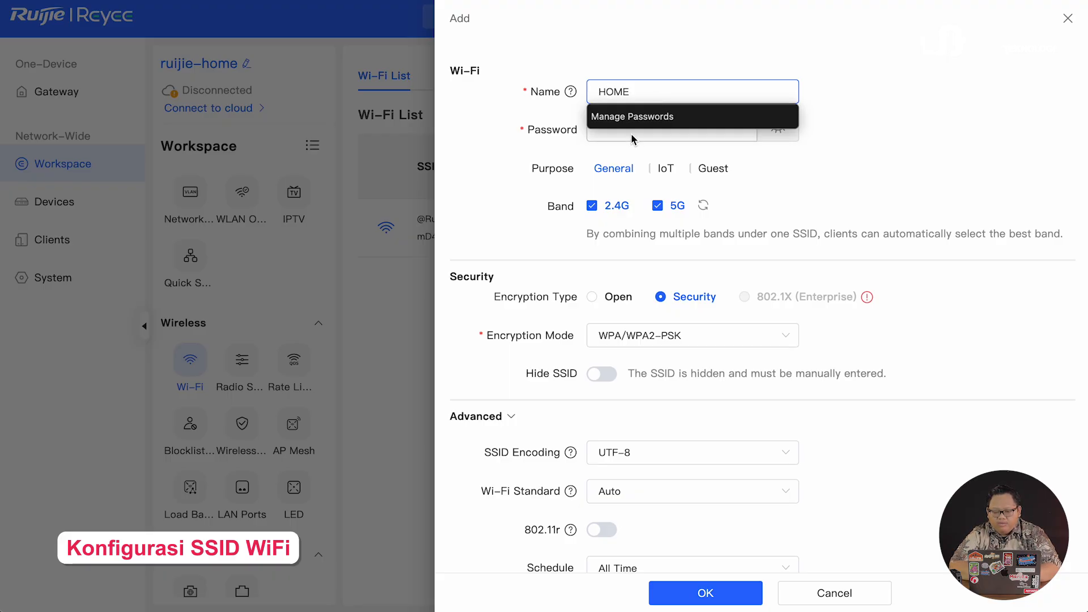
left_click(631, 134)
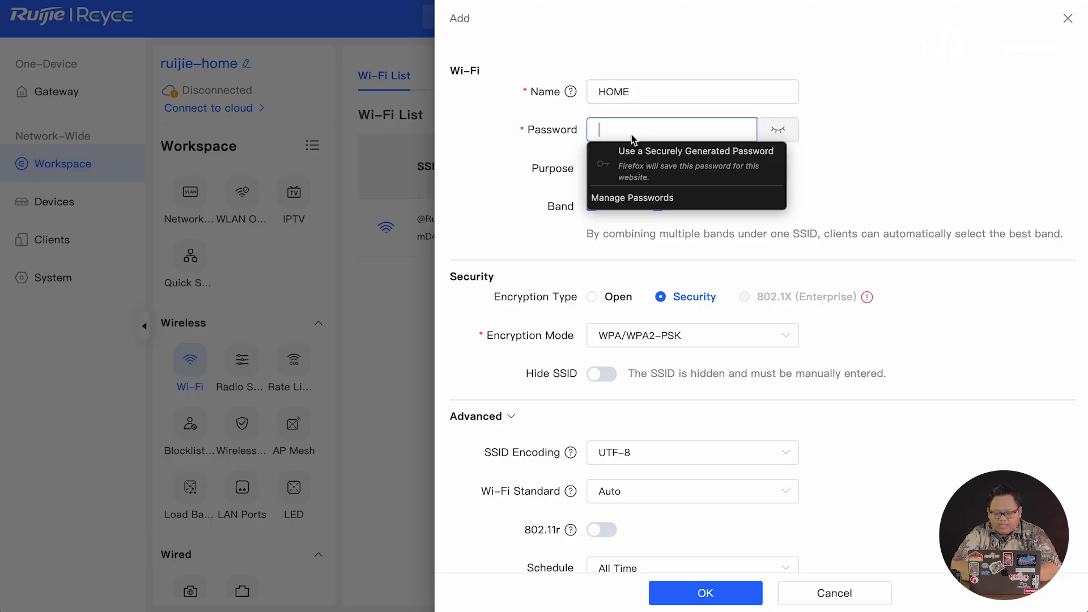
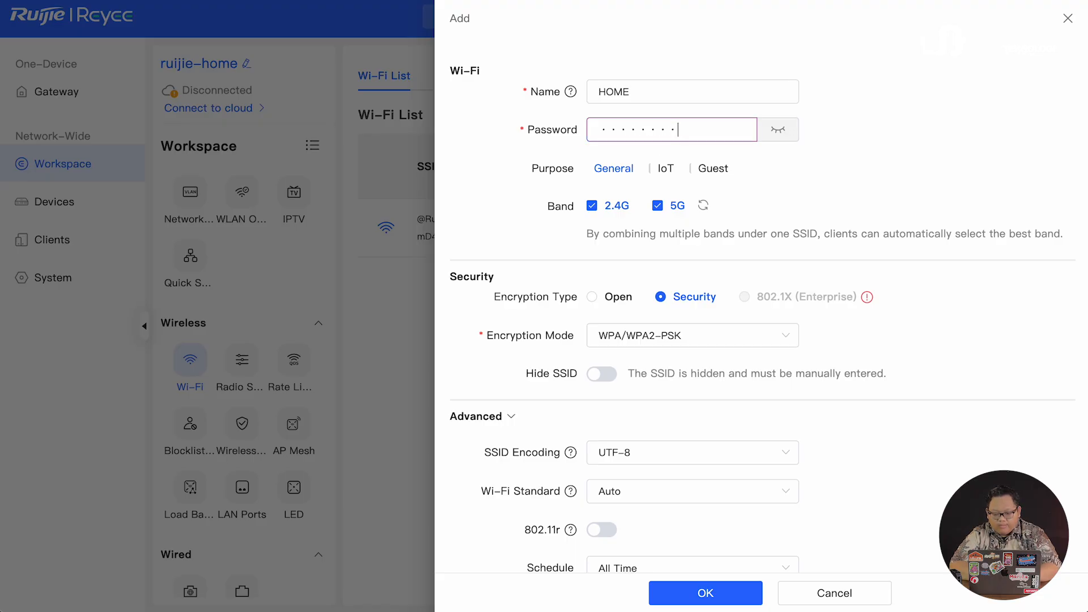
left_click(777, 130)
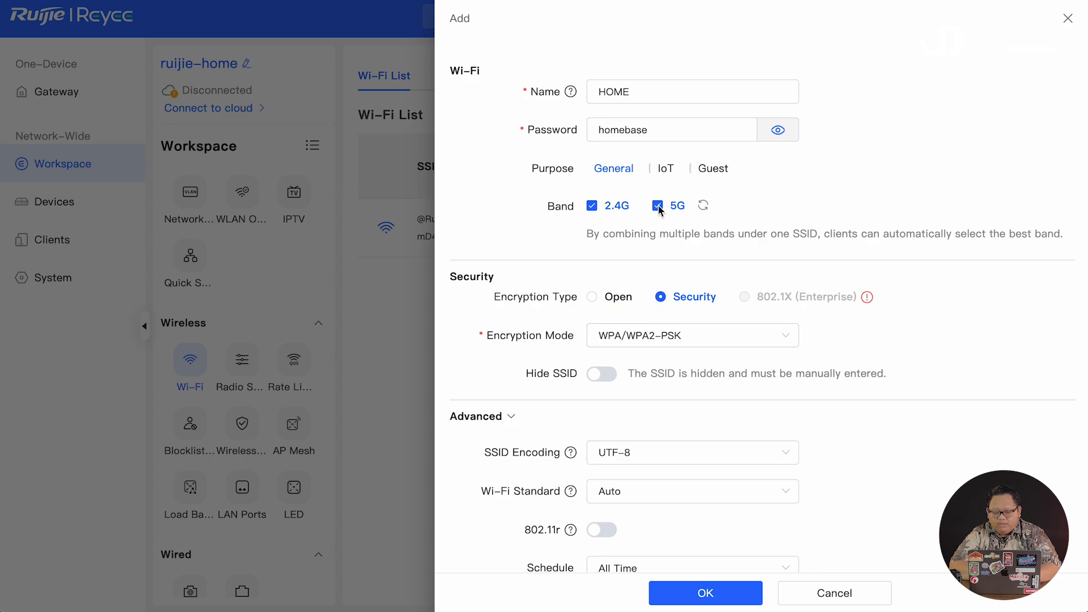
- Turn on Band Steering and XPress and save the HOME network
scroll(647, 246, "down", 5)
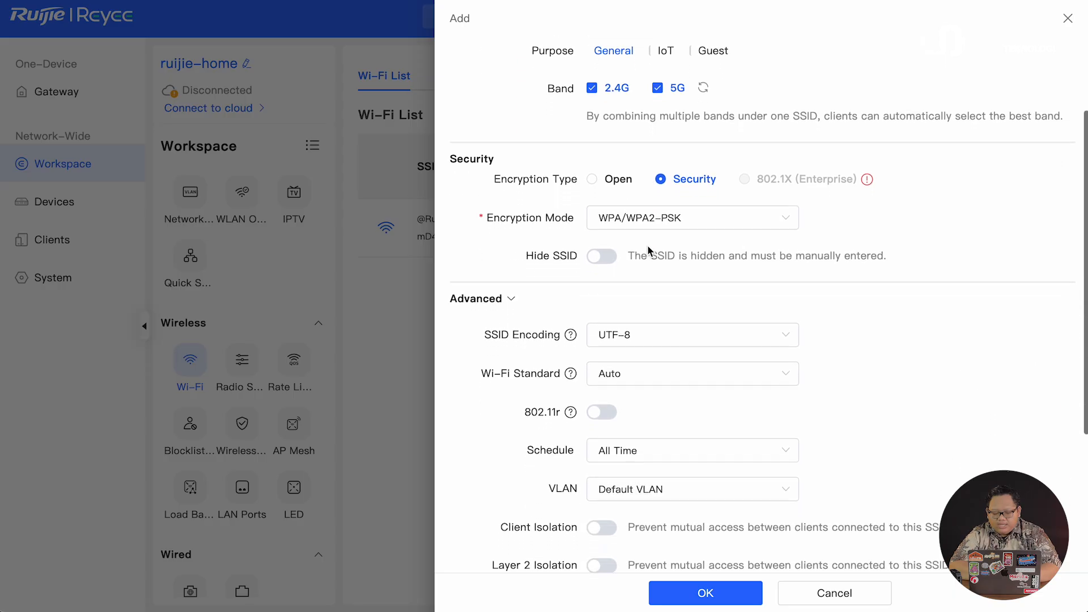
scroll(647, 250, "down", 1)
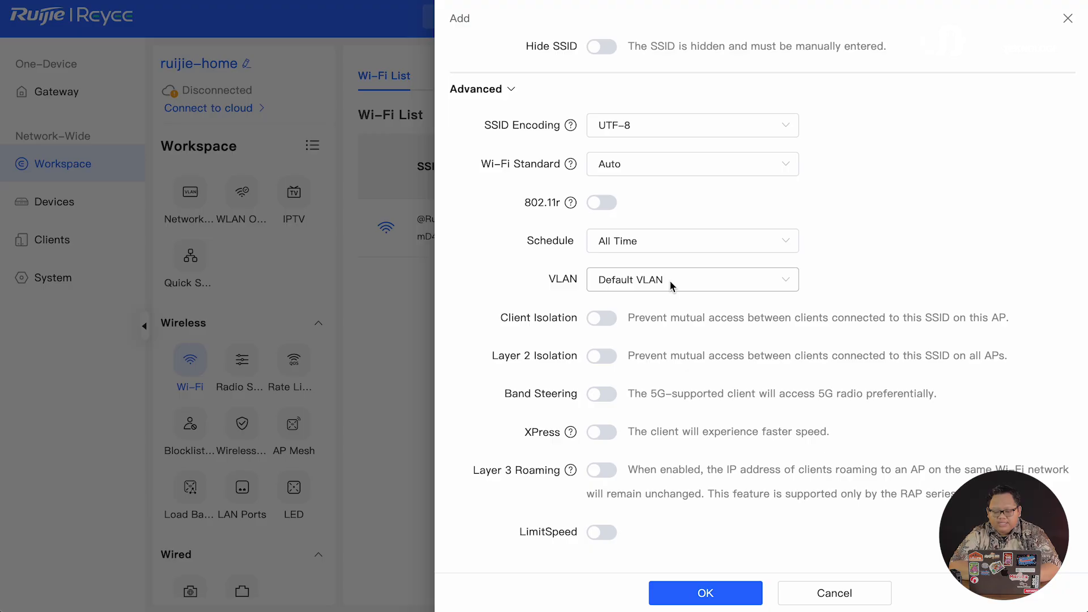
left_click(606, 397)
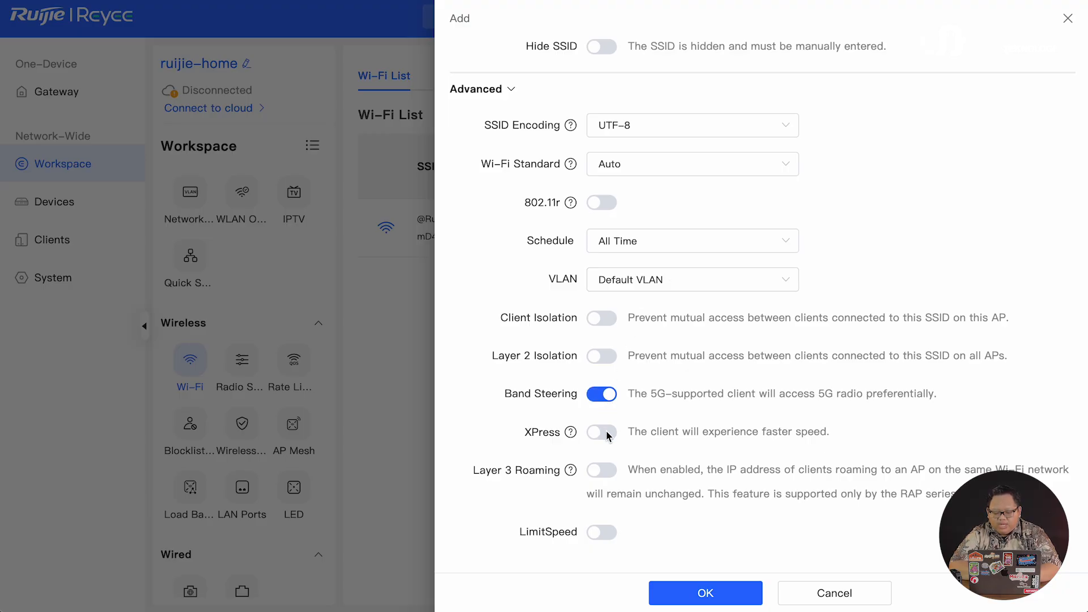
left_click(607, 434)
scroll(607, 433, "up", 5)
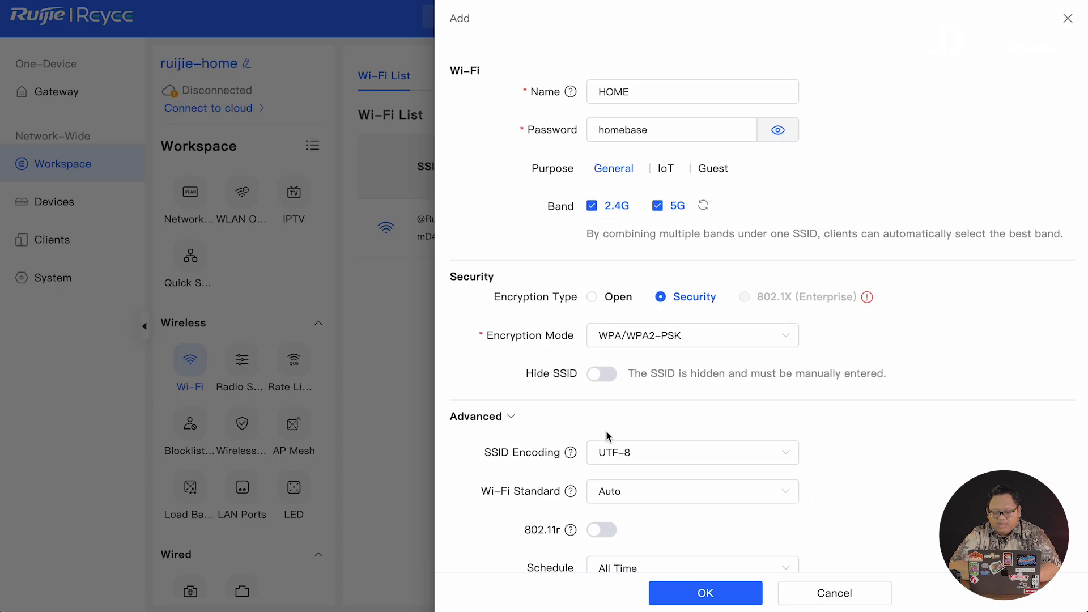
scroll(606, 430, "down", 5)
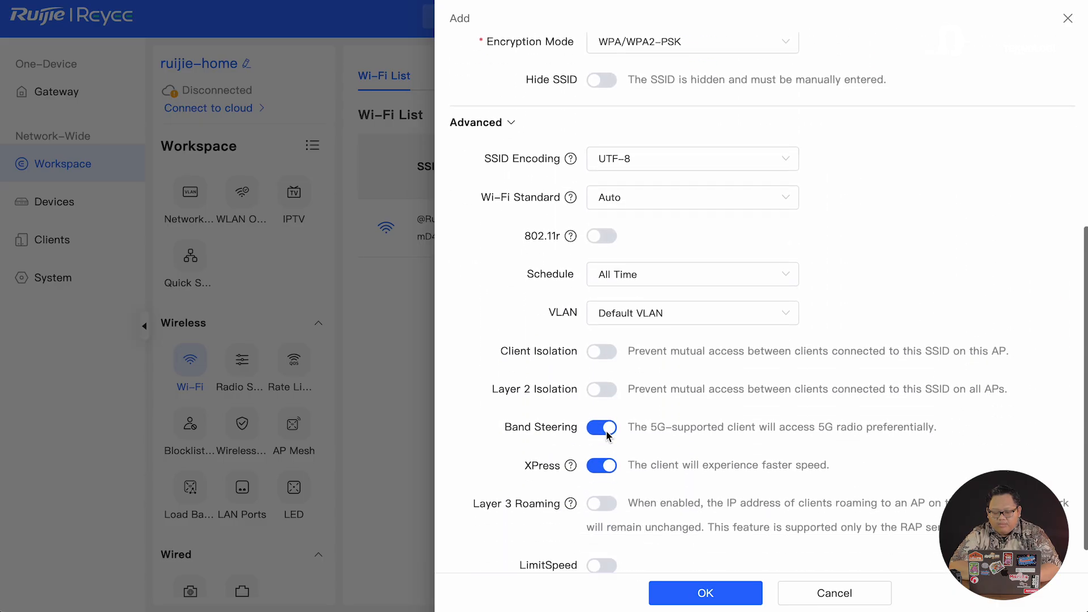
left_click(701, 595)
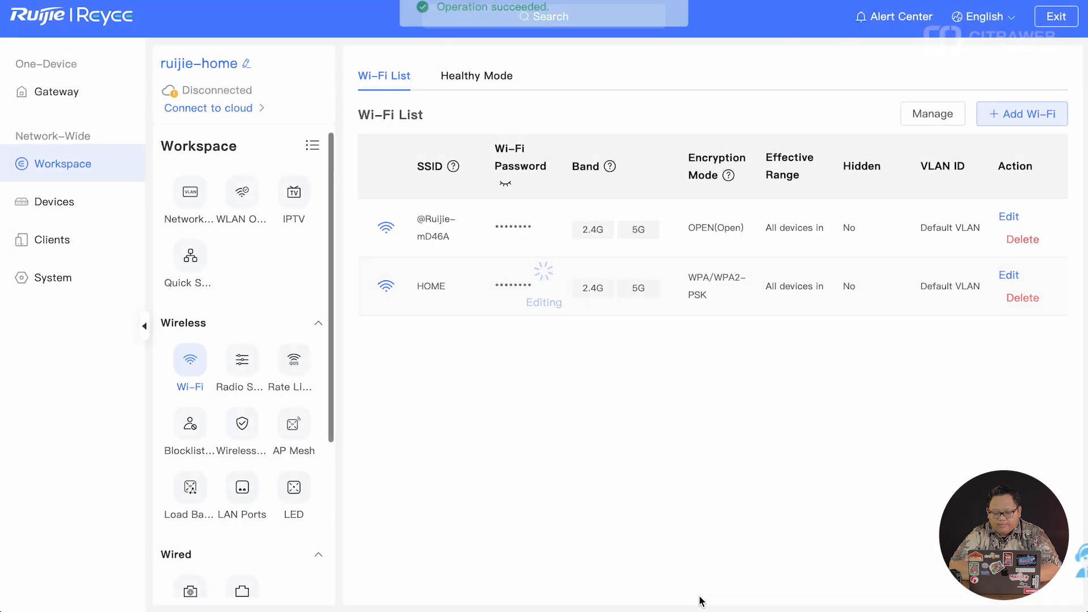
- Start another Wi-Fi named KIDZ with Open encryption, no password
left_click(1012, 116)
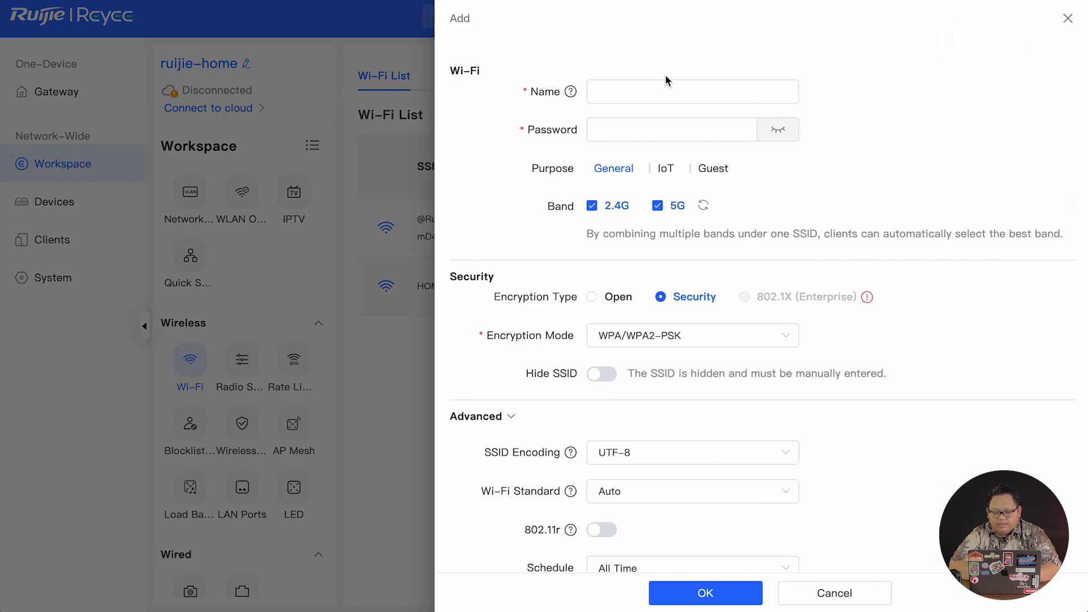
left_click(658, 95)
type("KIDZ")
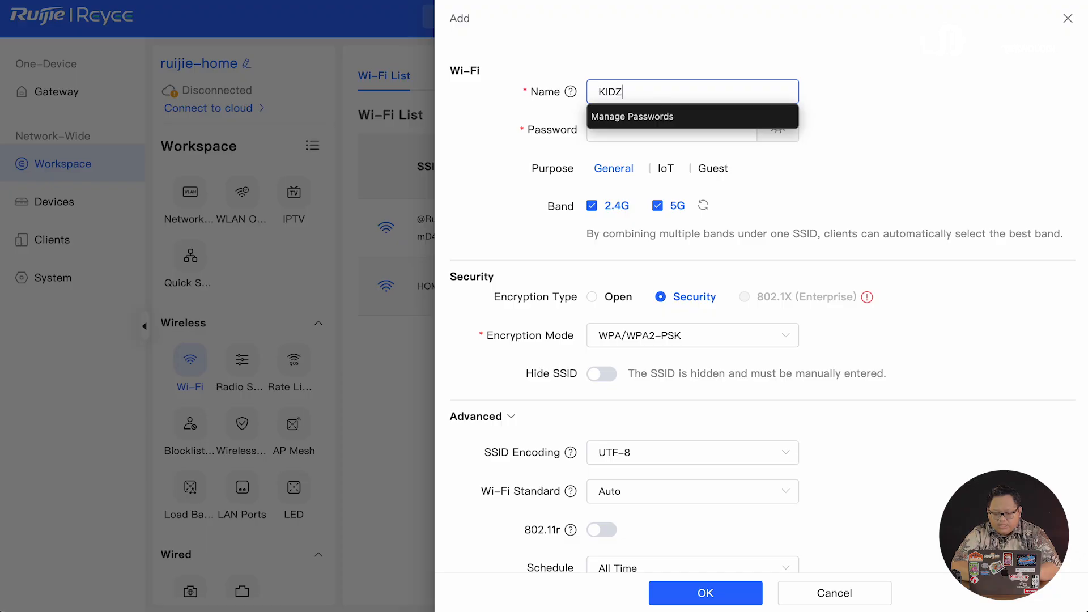
left_click(659, 134)
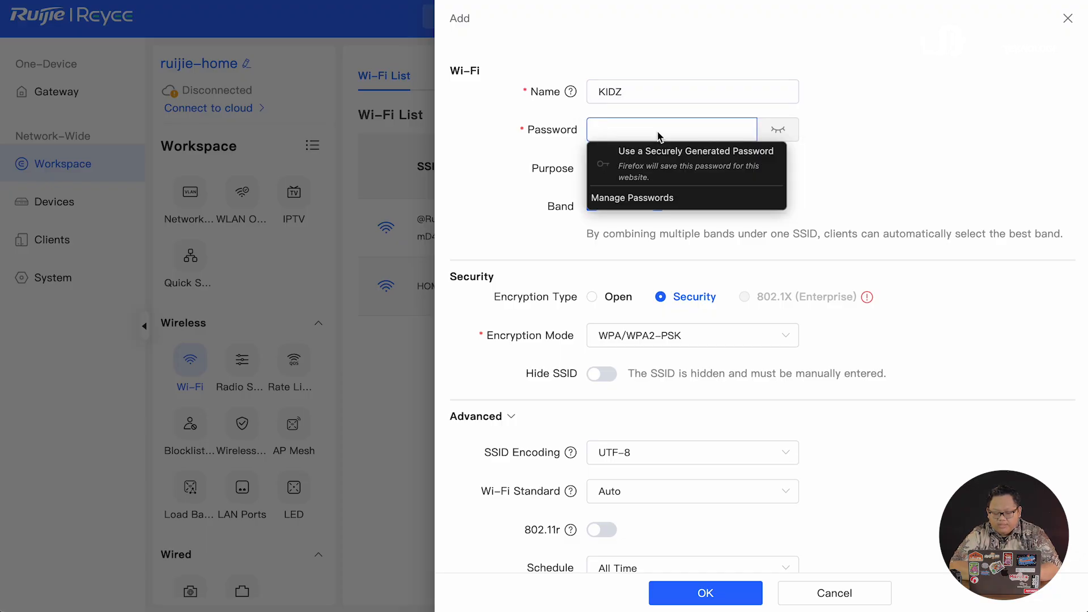
left_click(592, 298)
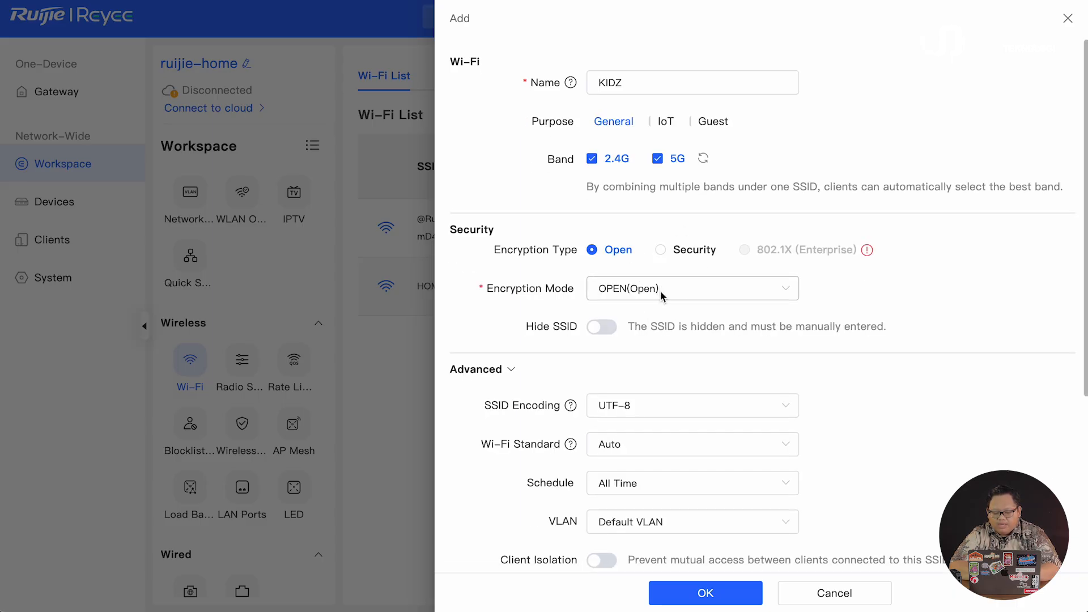
- Assign the KIDZ network to VLAN 2 (kidz)
scroll(660, 294, "down", 3)
scroll(660, 291, "down", 2)
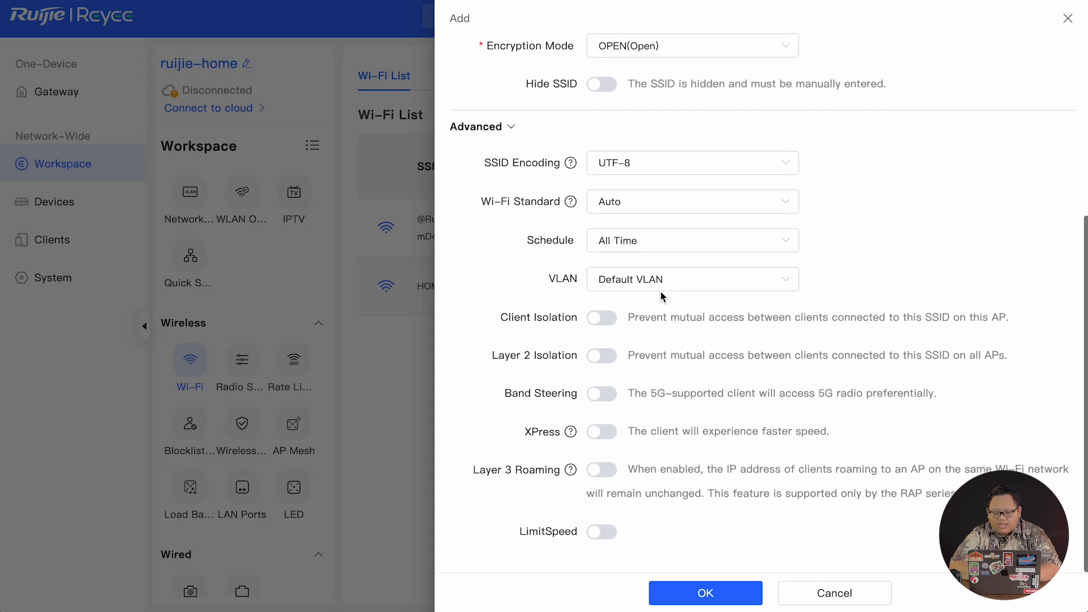
left_click(784, 284)
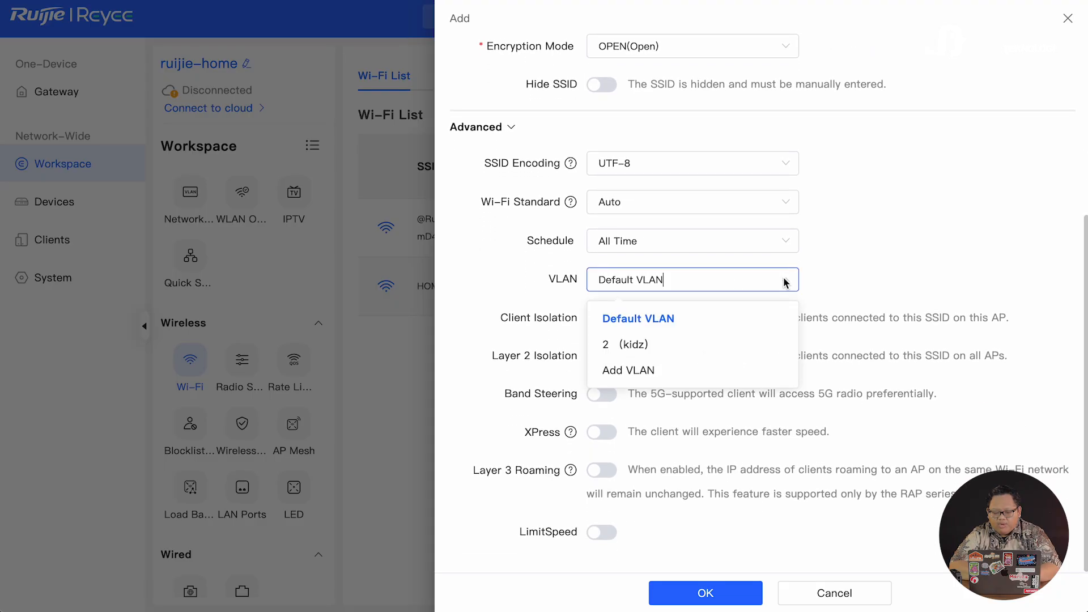
left_click(685, 347)
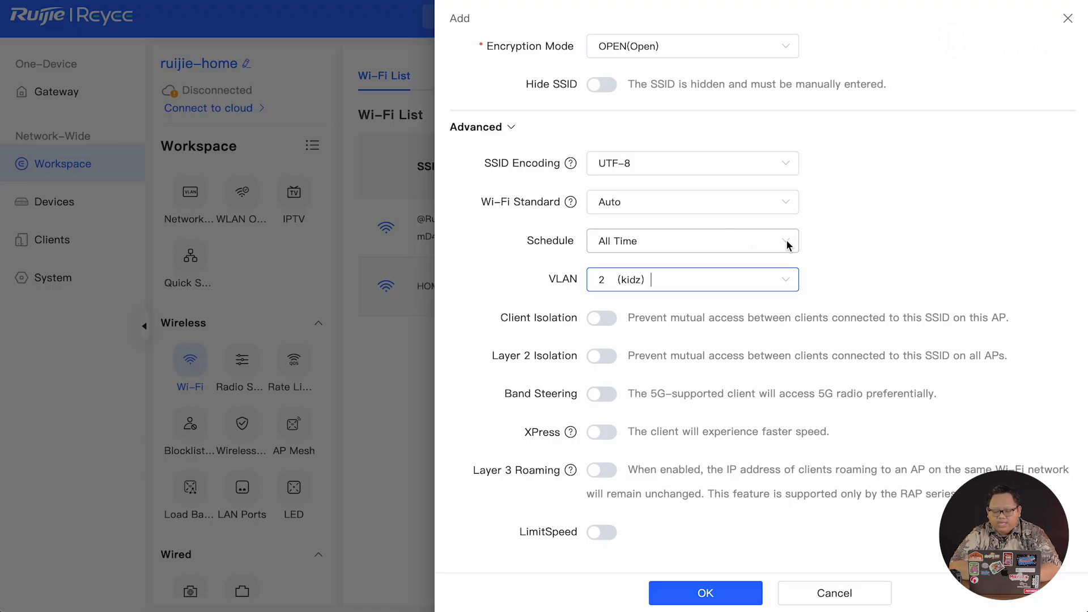
left_click(788, 245)
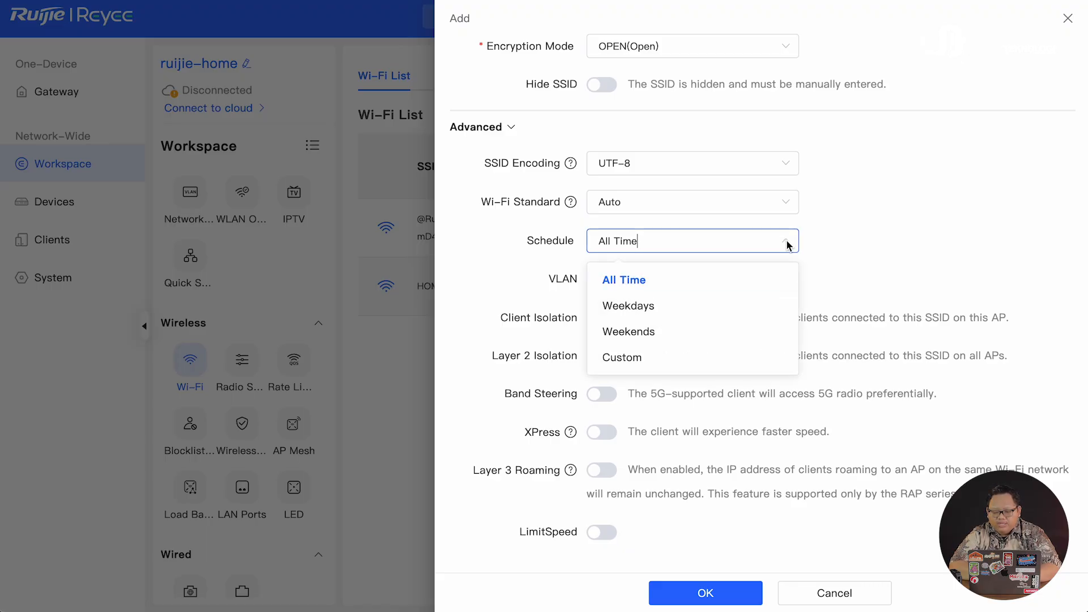
- Choose a Custom schedule with a slot starting Monday 5:00, repeating on all weekdays
left_click(638, 357)
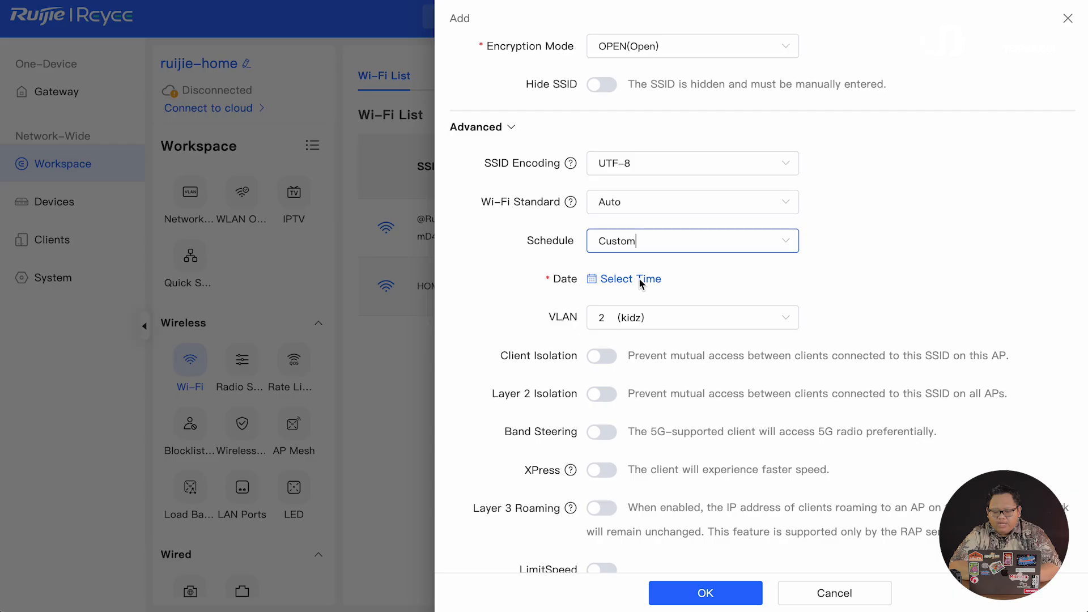
left_click(638, 277)
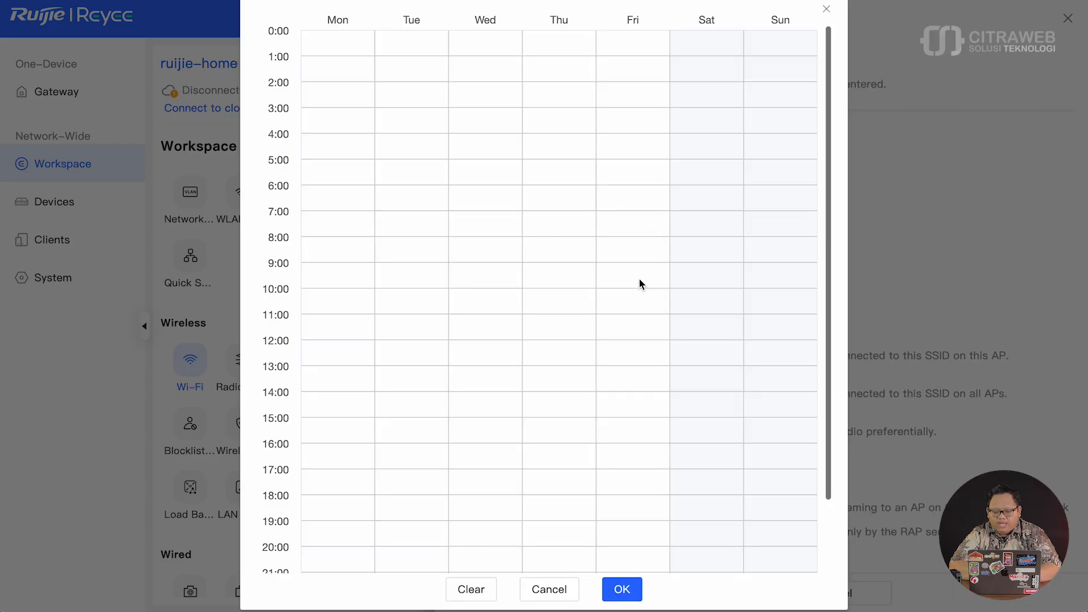
left_click(350, 178)
left_click(419, 311)
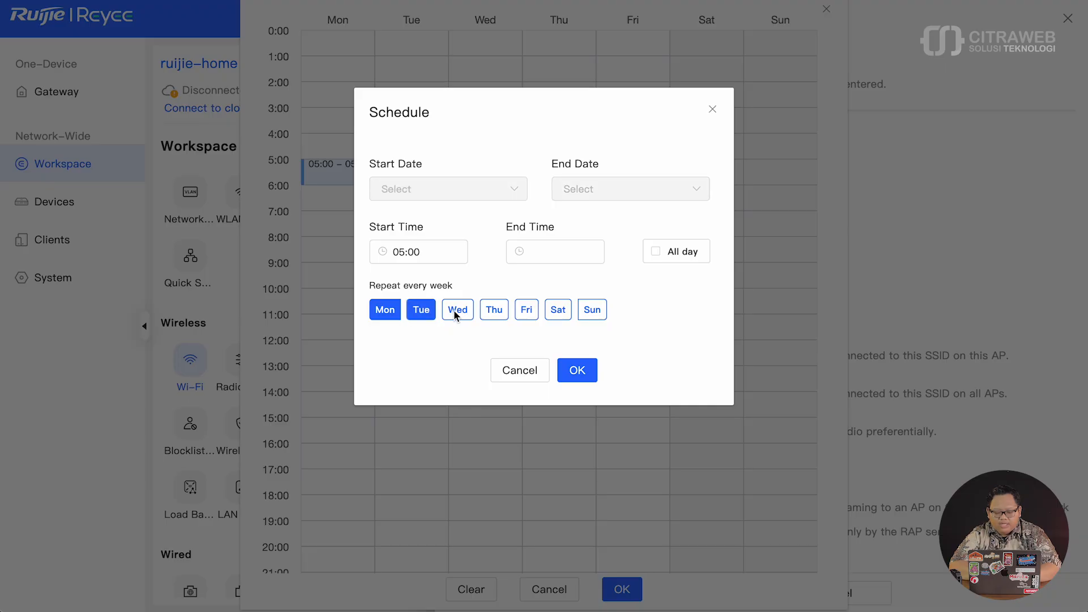
left_click(526, 309)
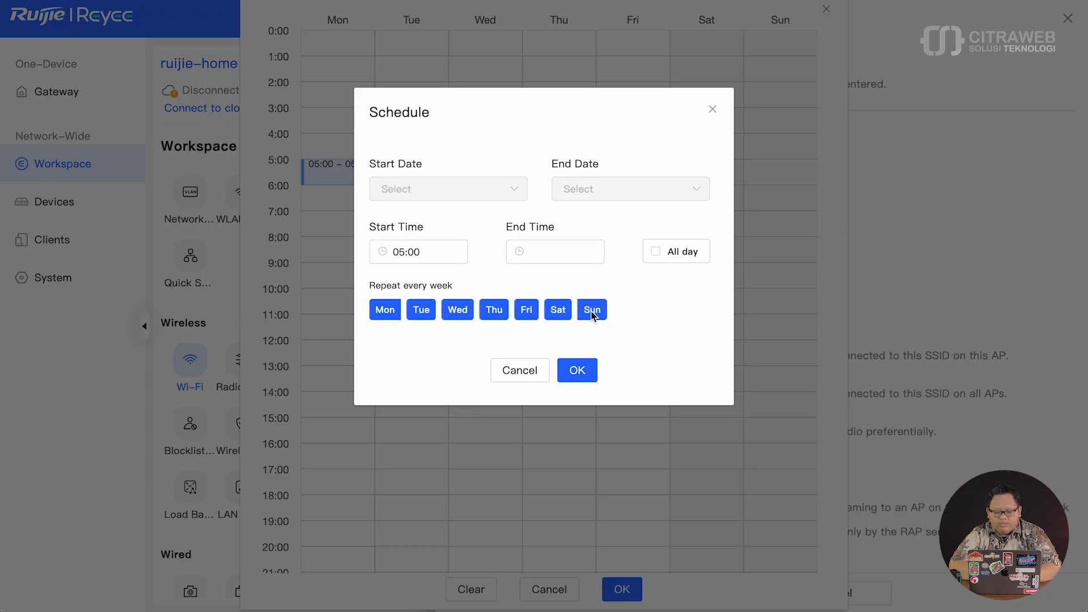
- Set the schedule slot's end time to 21:00
left_click(519, 252)
scroll(545, 342, "up", 1)
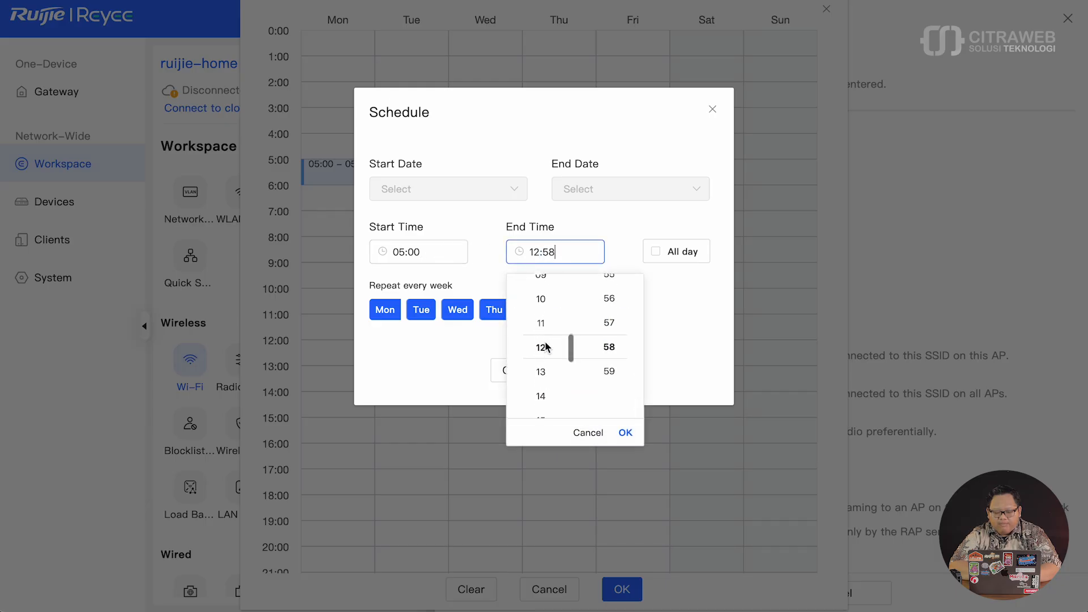
scroll(545, 341, "down", 4)
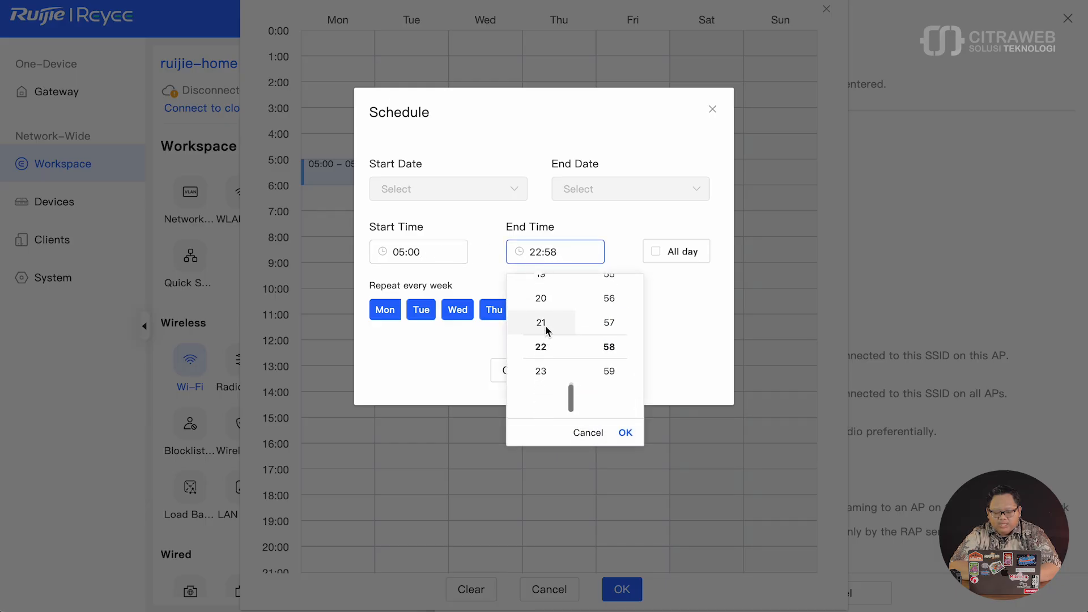
left_click(546, 330)
scroll(617, 342, "up", 10)
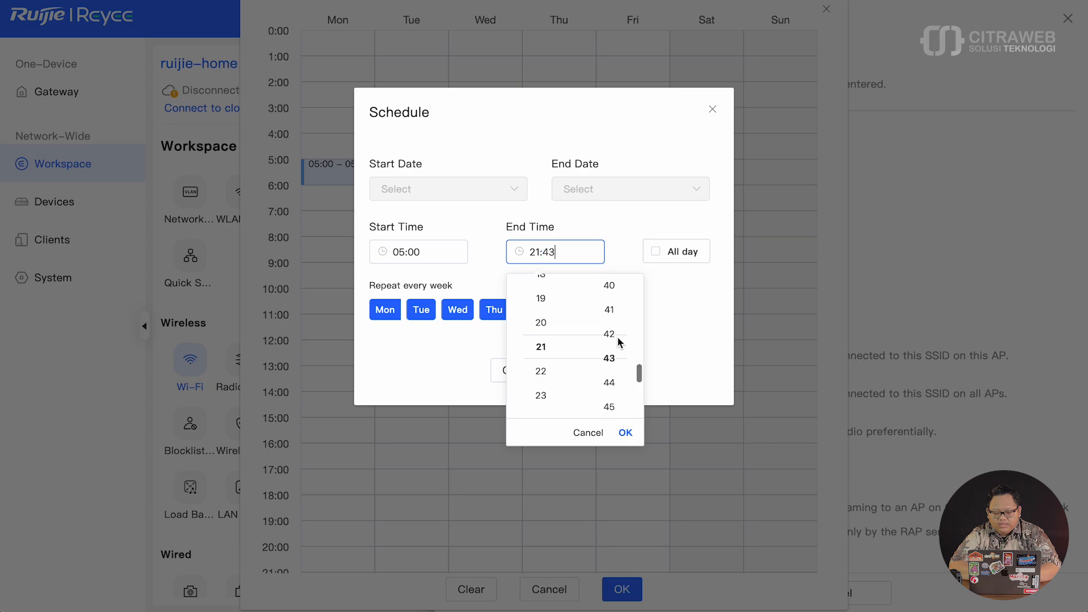
scroll(619, 342, "up", 8)
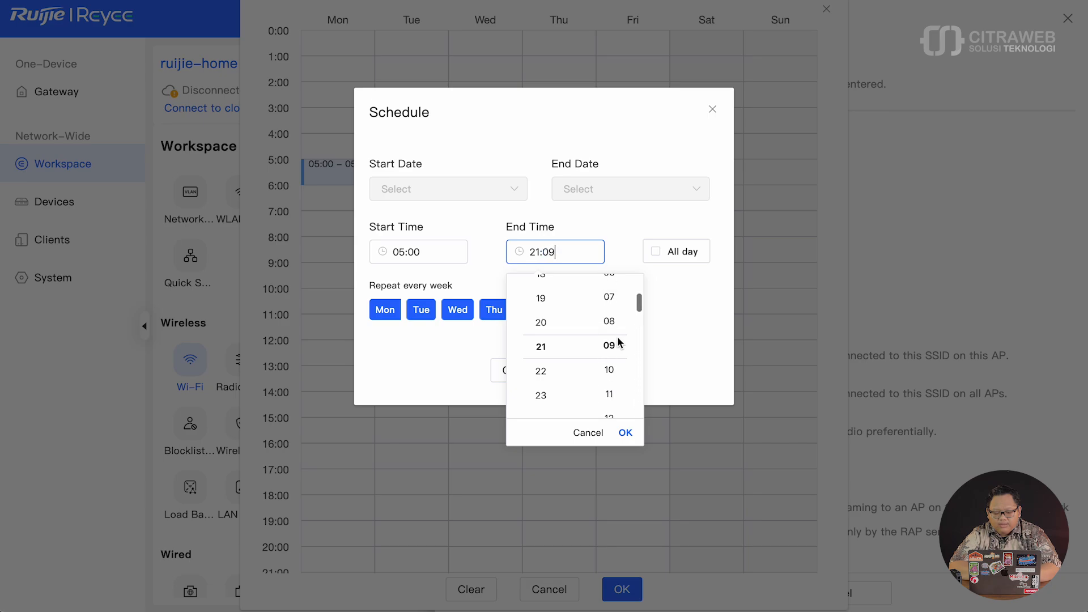
left_click(611, 346)
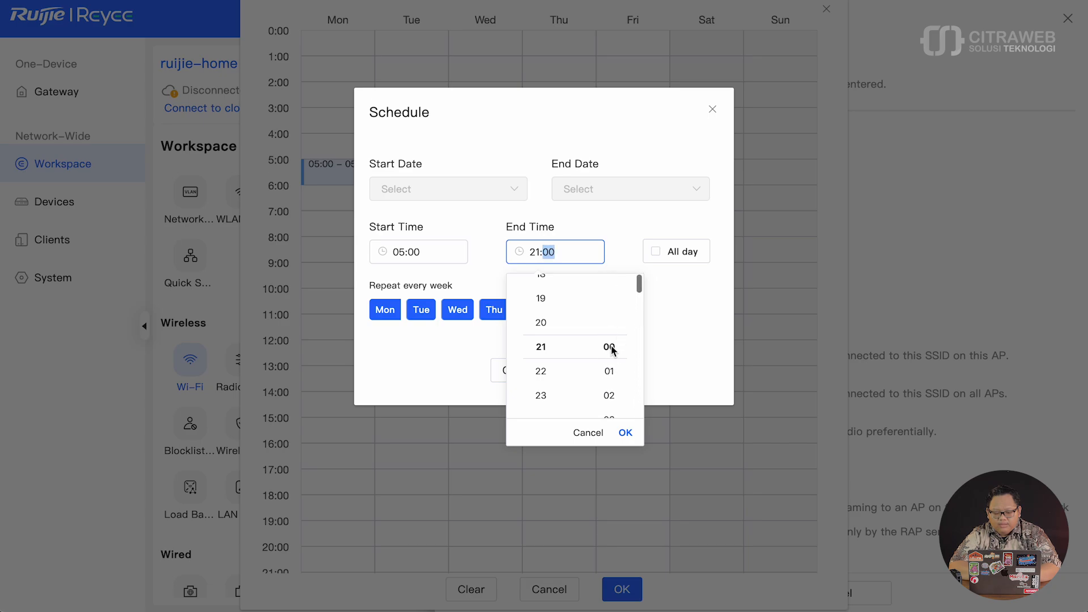
left_click(625, 433)
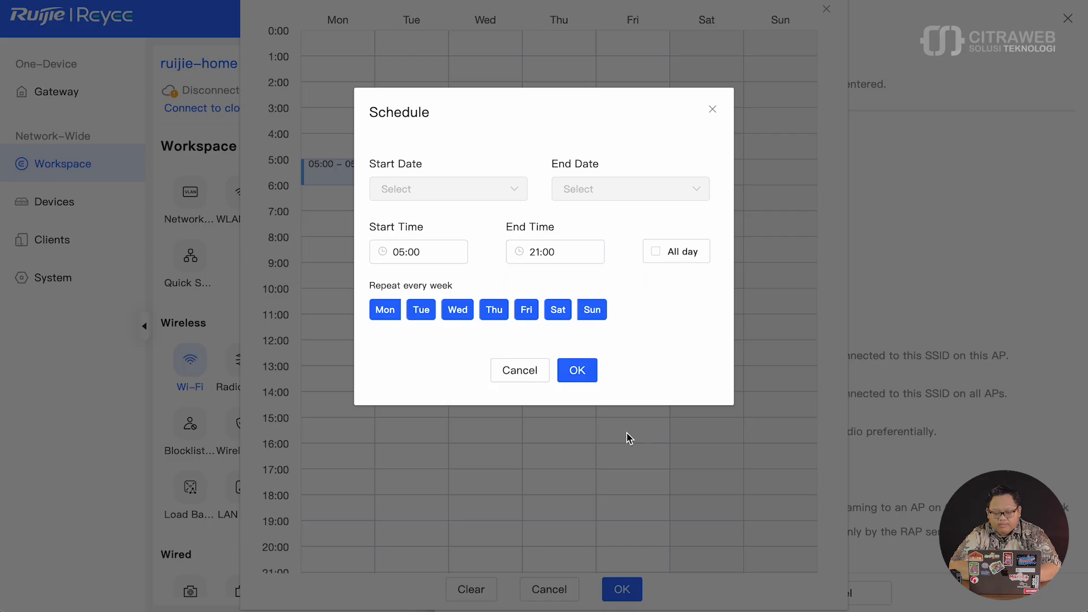
- Apply the 05:00–21:00 slot to every day and save the schedule
left_click(584, 378)
scroll(503, 309, "down", 1)
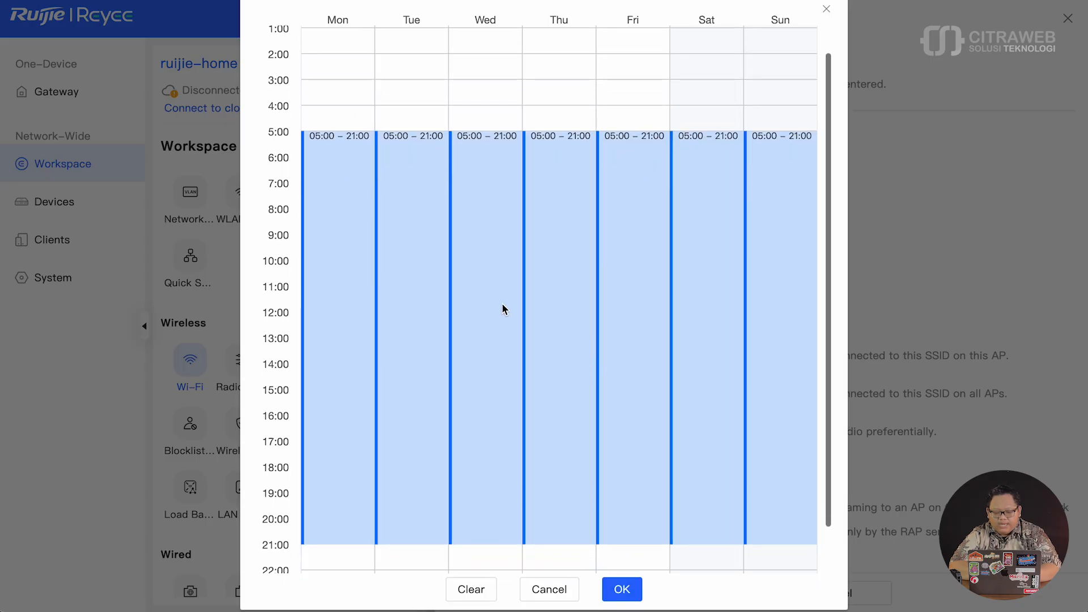
scroll(503, 308, "down", 2)
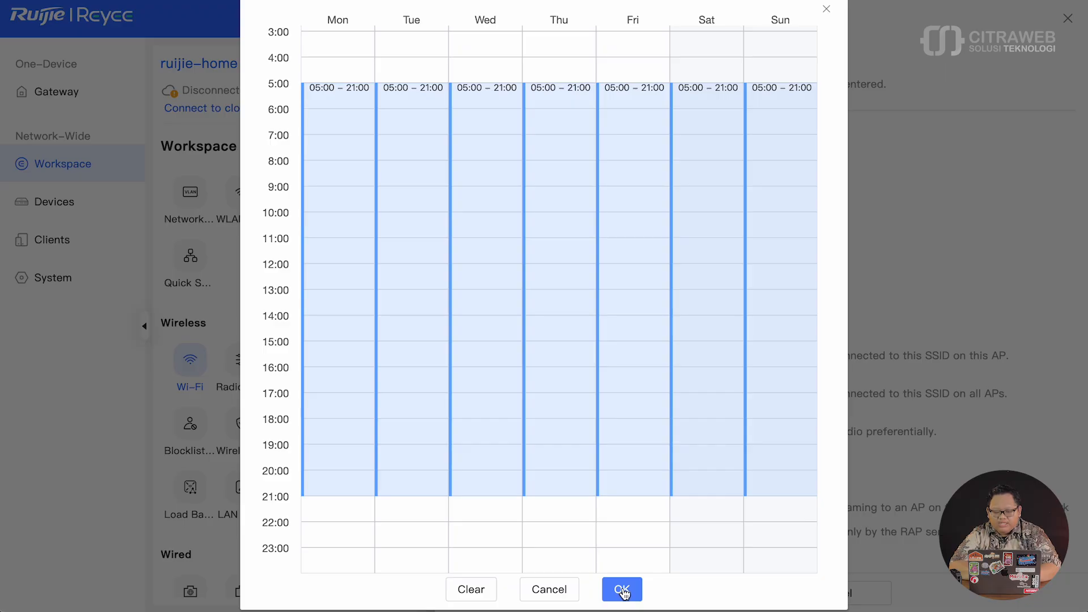
left_click(623, 593)
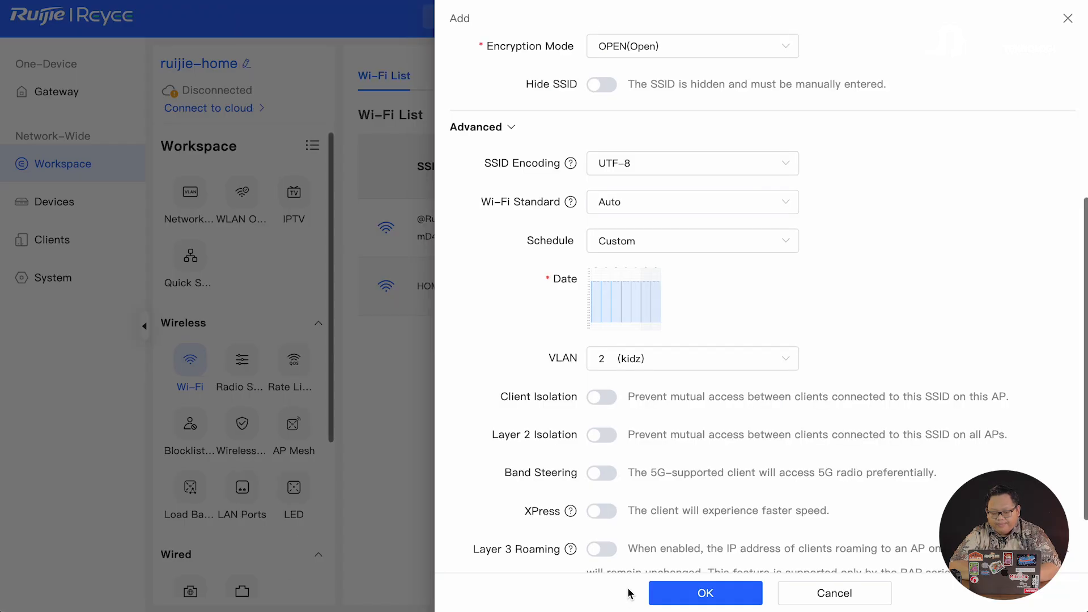
- Turn on Band Steering and save the KIDZ Wi-Fi on VLAN 2
scroll(652, 351, "down", 2)
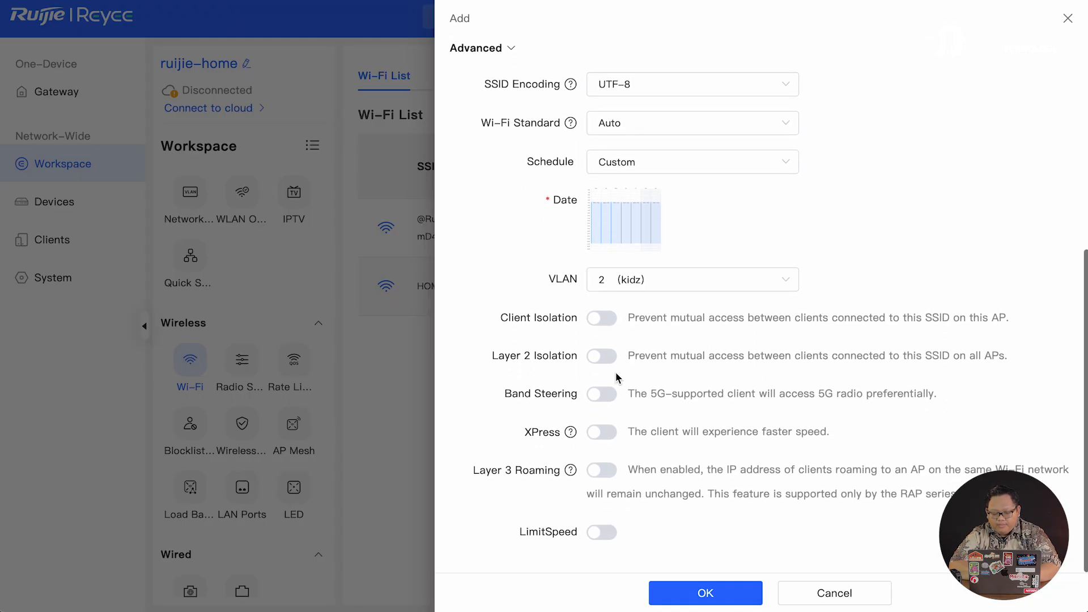
left_click(602, 394)
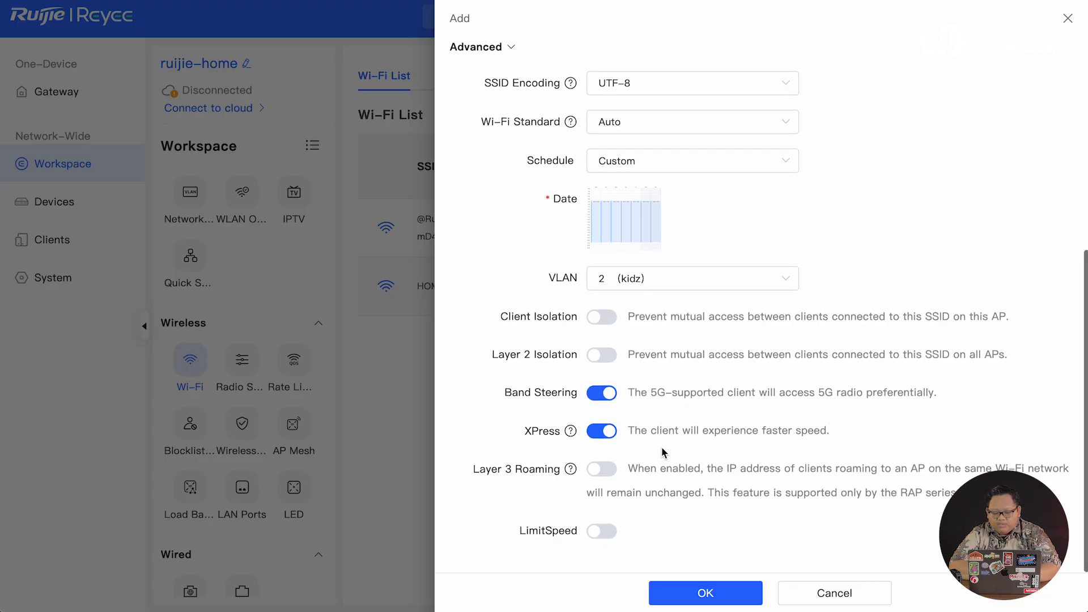
left_click(688, 593)
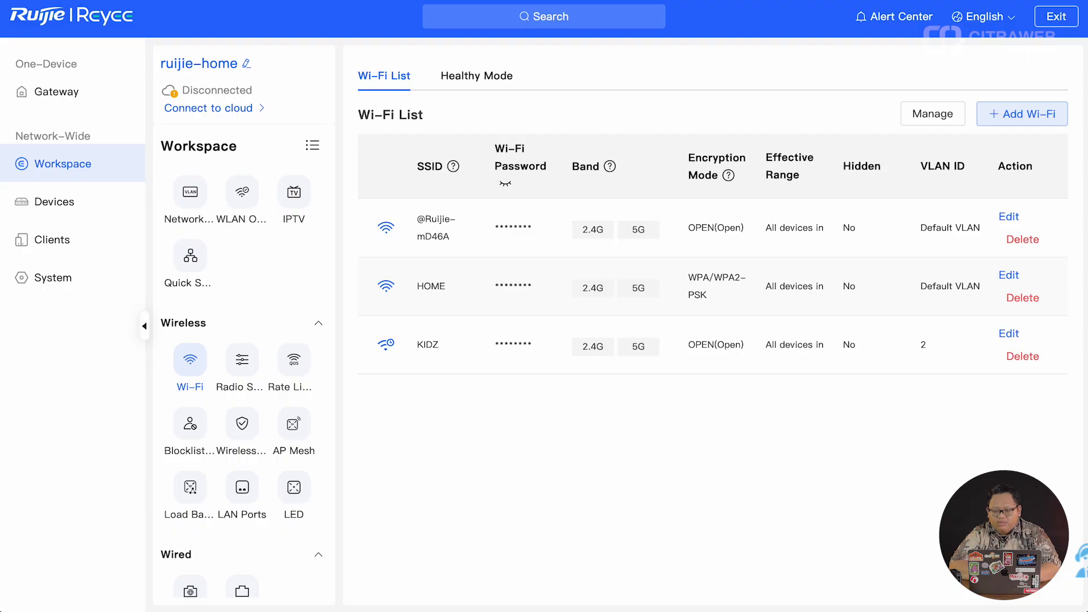
left_click(725, 1)
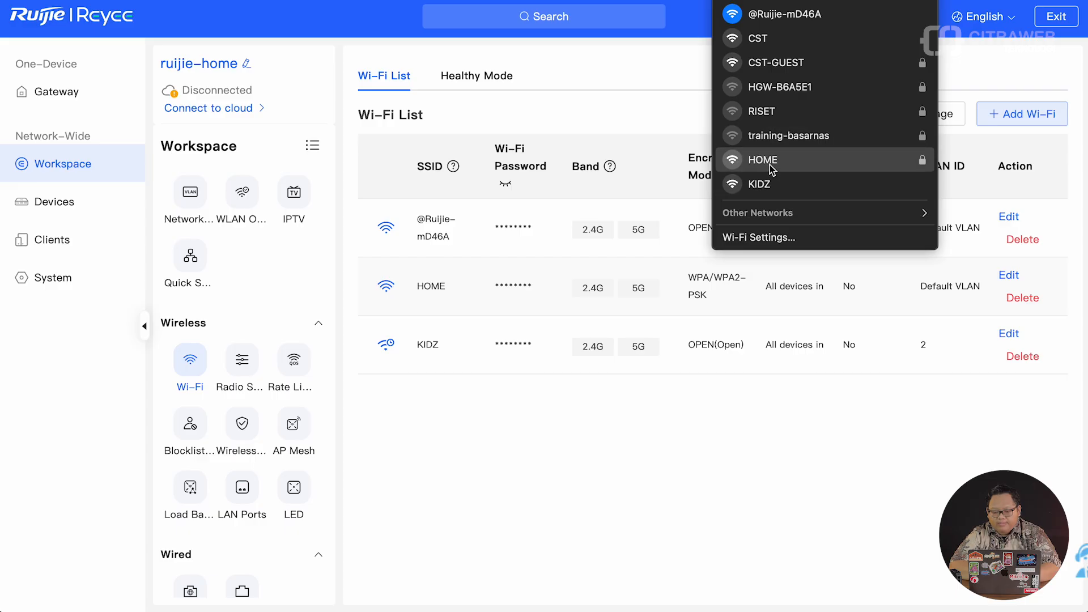
left_click(600, 489)
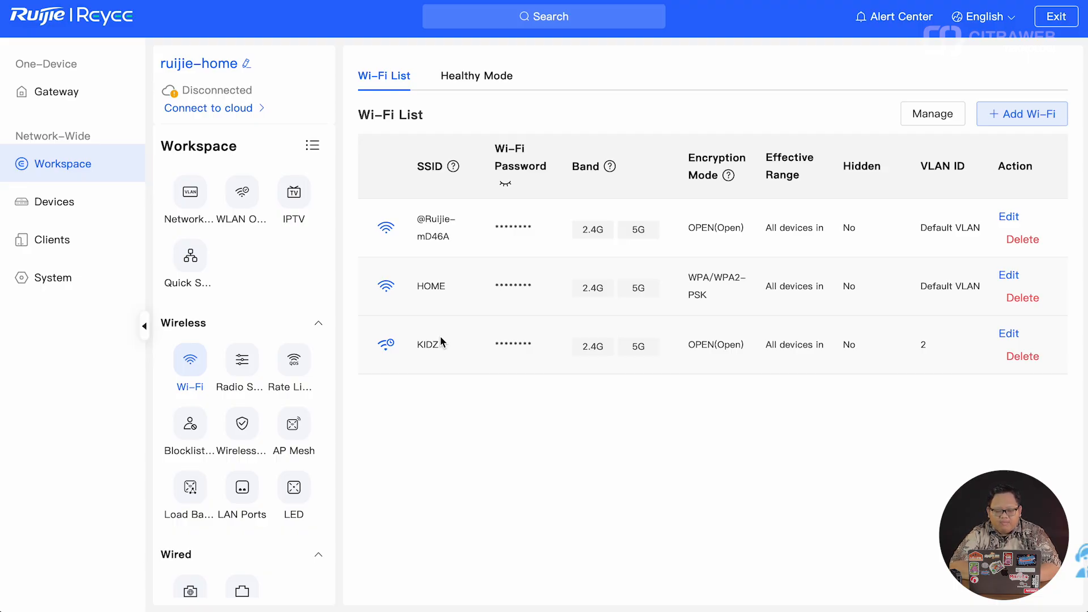
- Expand the gateway's Behavior menu, browse App Block and website filtering, then open User Management
left_click(106, 91)
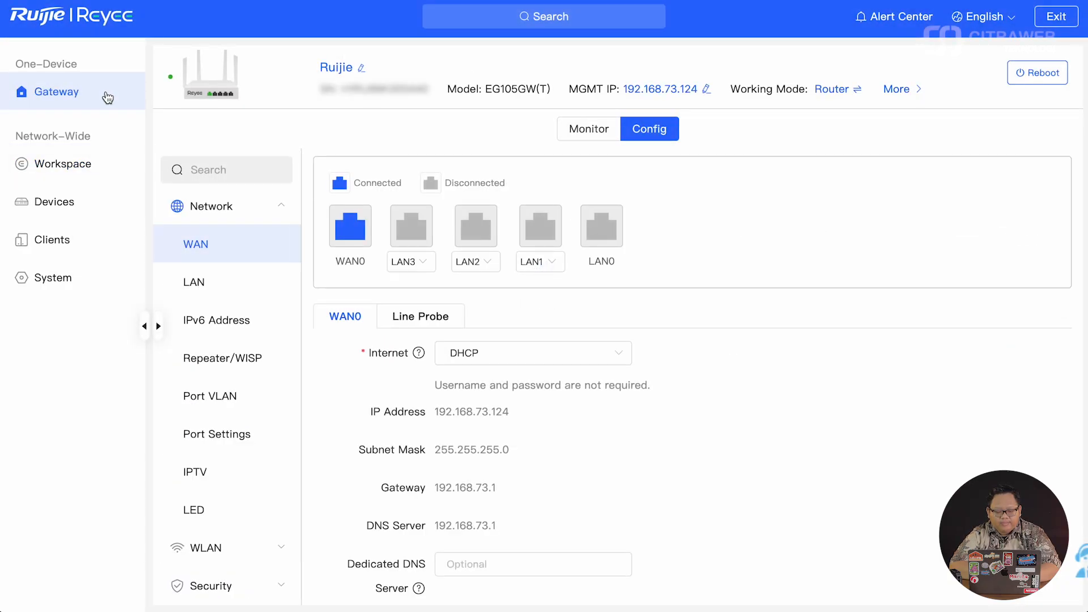
scroll(237, 373, "down", 5)
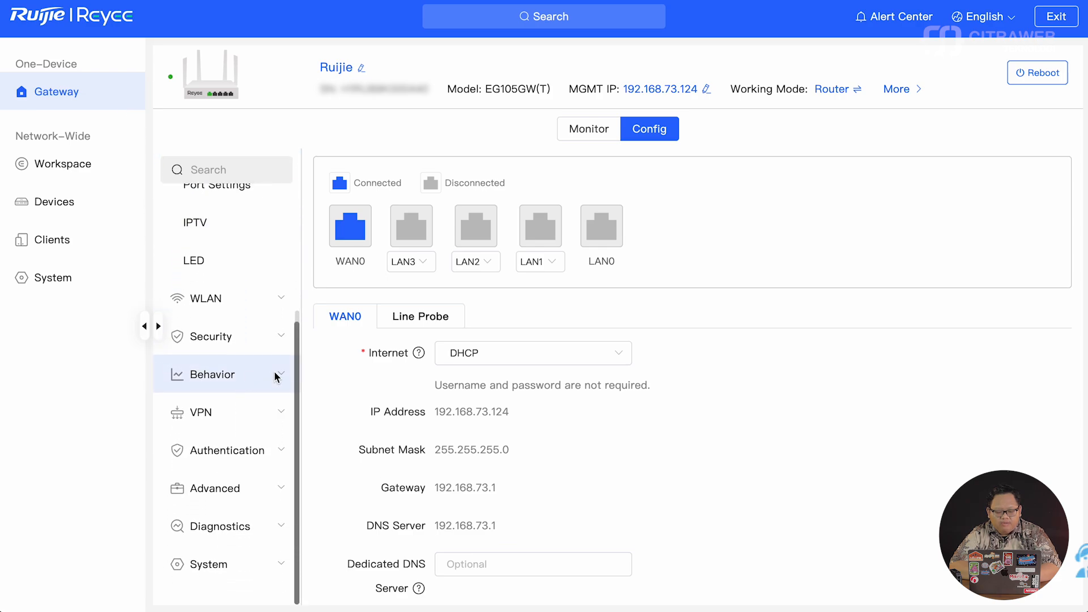
left_click(275, 372)
scroll(243, 310, "up", 2)
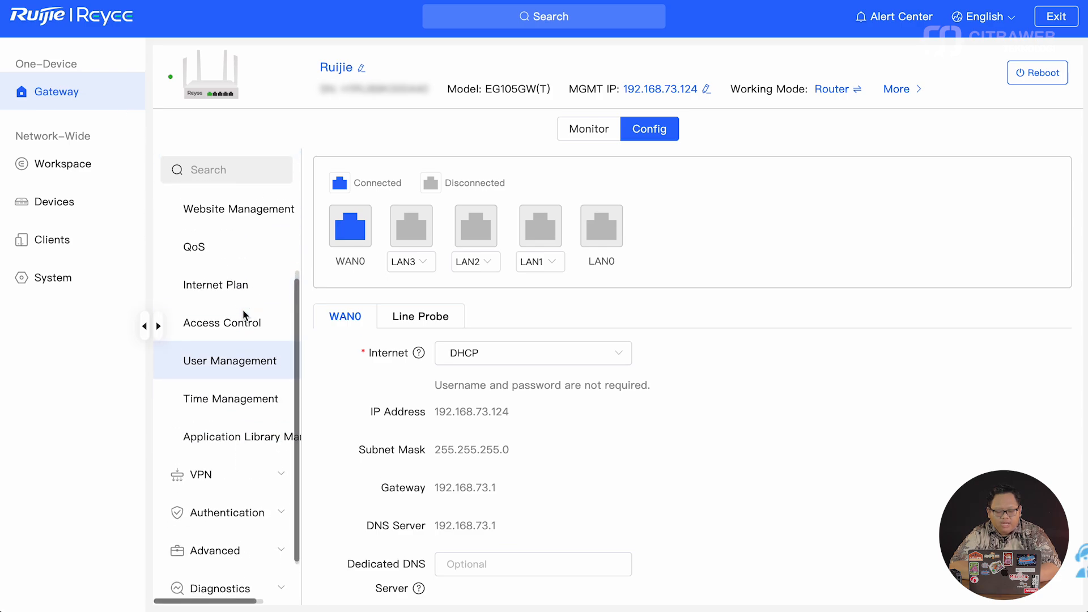
scroll(243, 314, "up", 3)
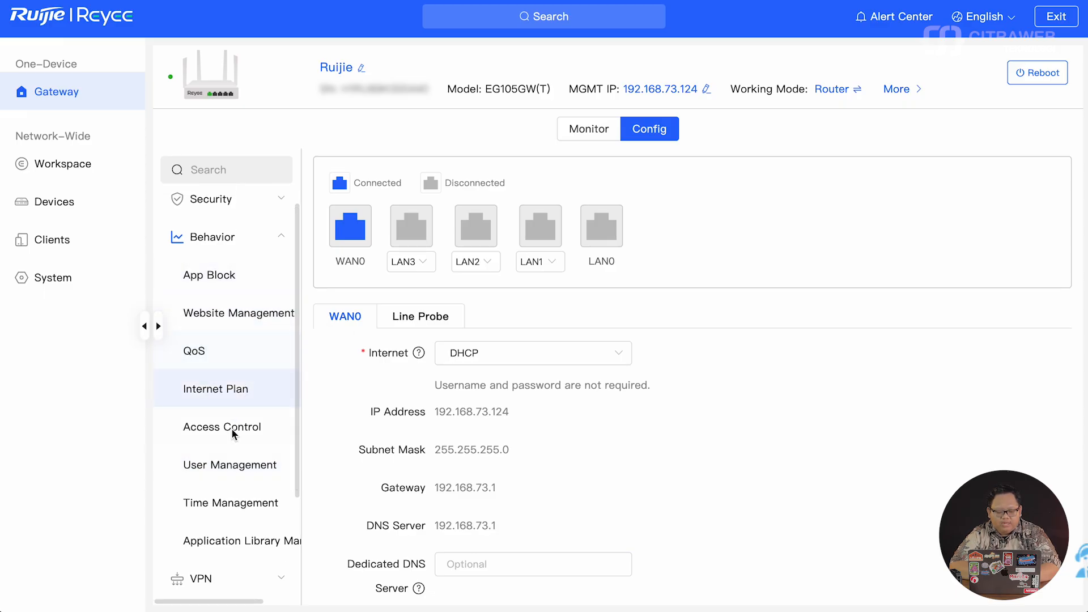
left_click(240, 465)
left_click(236, 272)
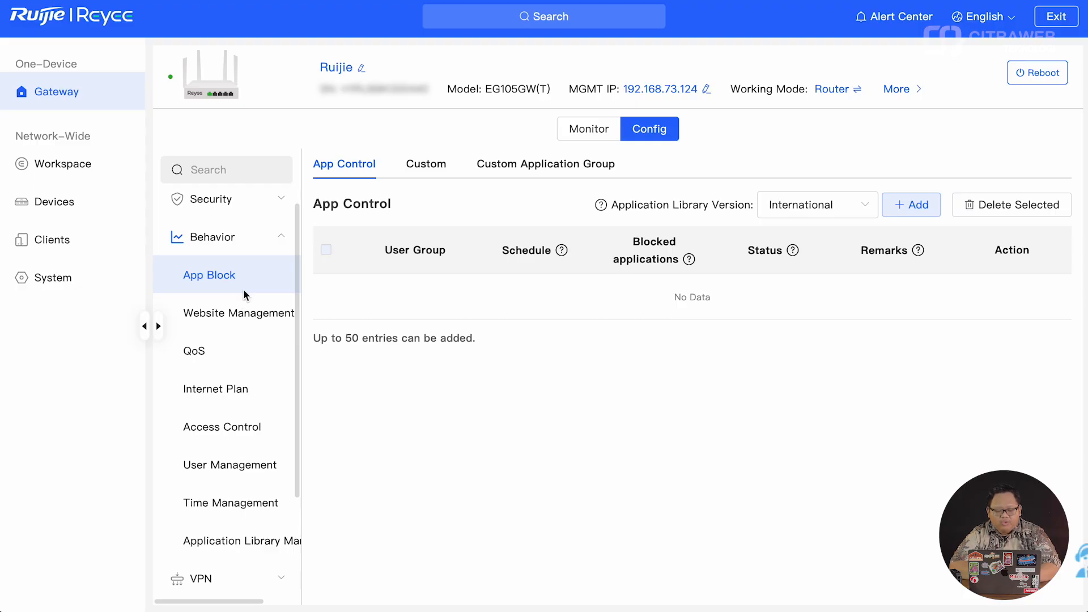
left_click(240, 319)
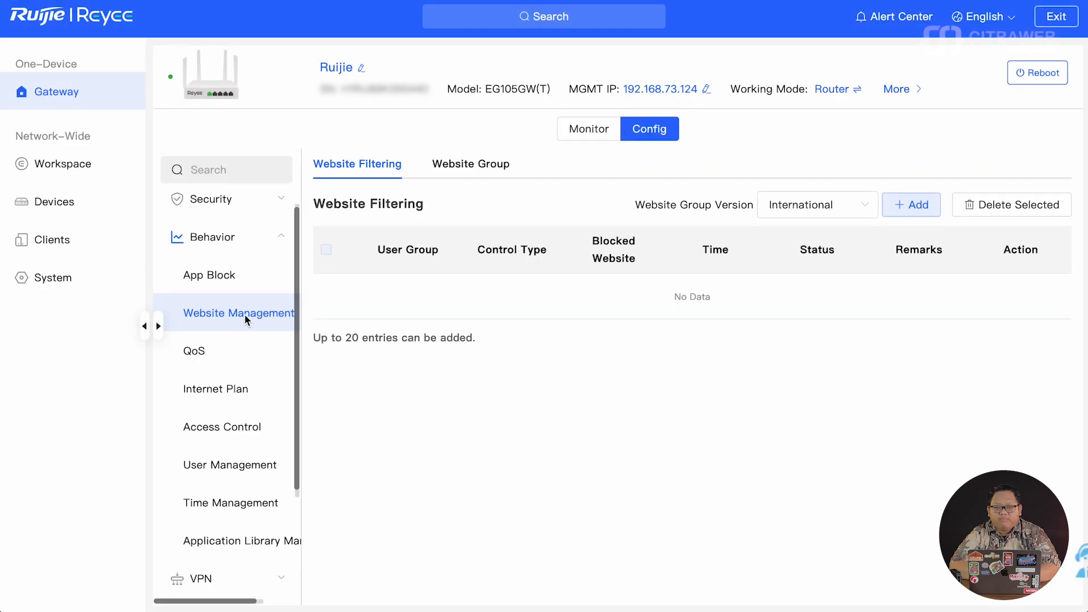
scroll(245, 317, "down", 2)
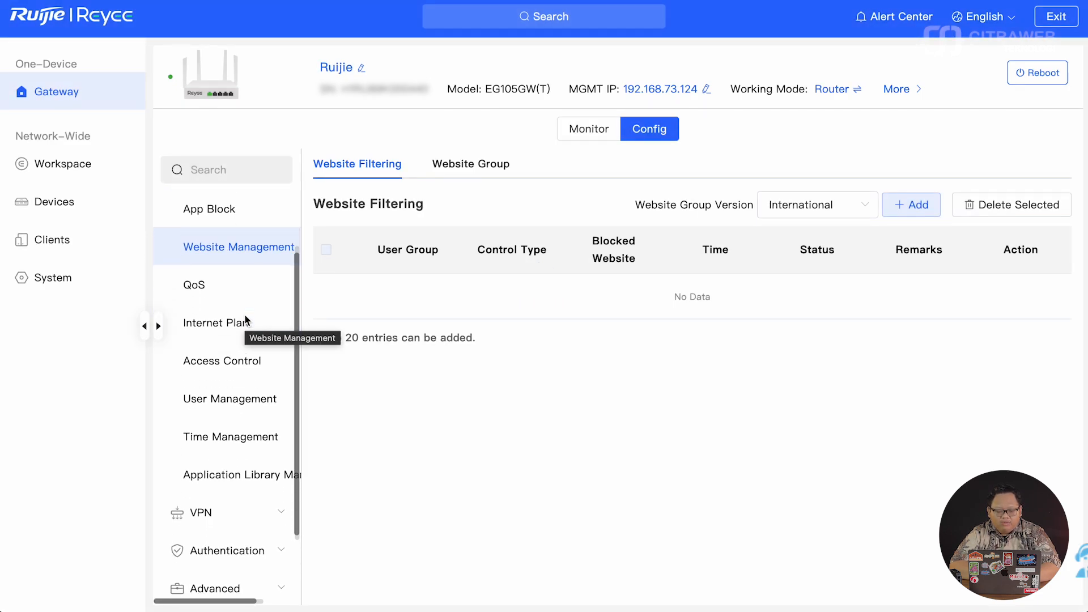
scroll(244, 317, "down", 2)
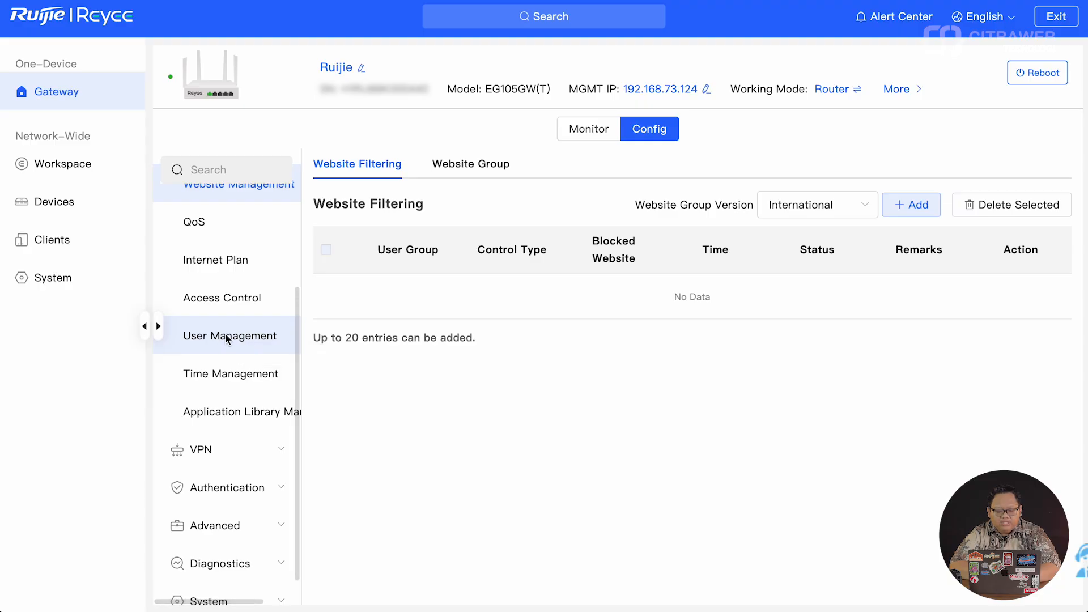
left_click(226, 338)
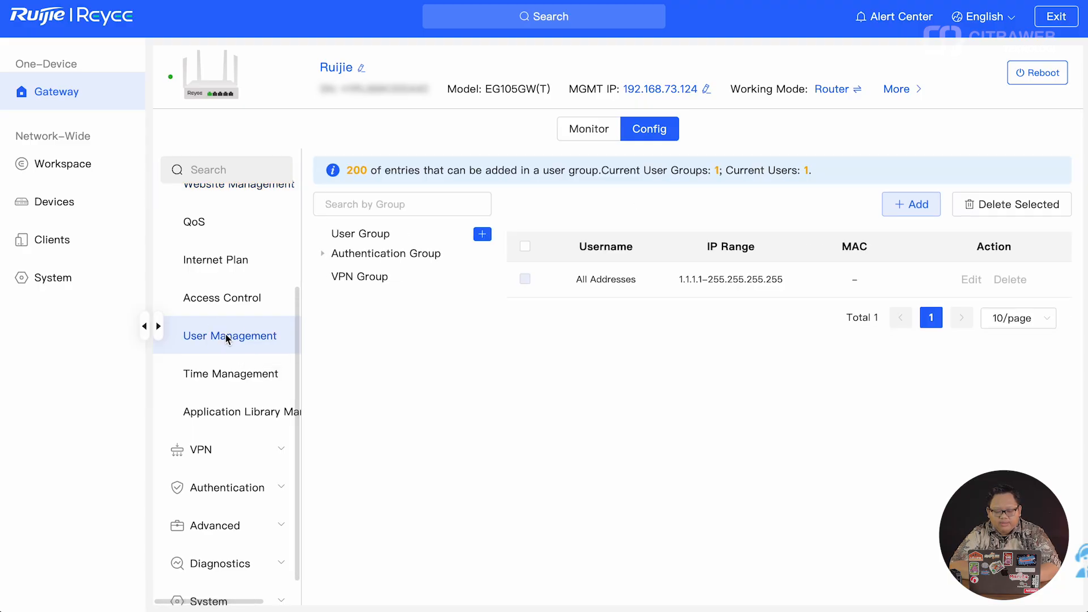
- Add client KIDZ with IP range 192.168.111.1-192.168.111.254
left_click(904, 200)
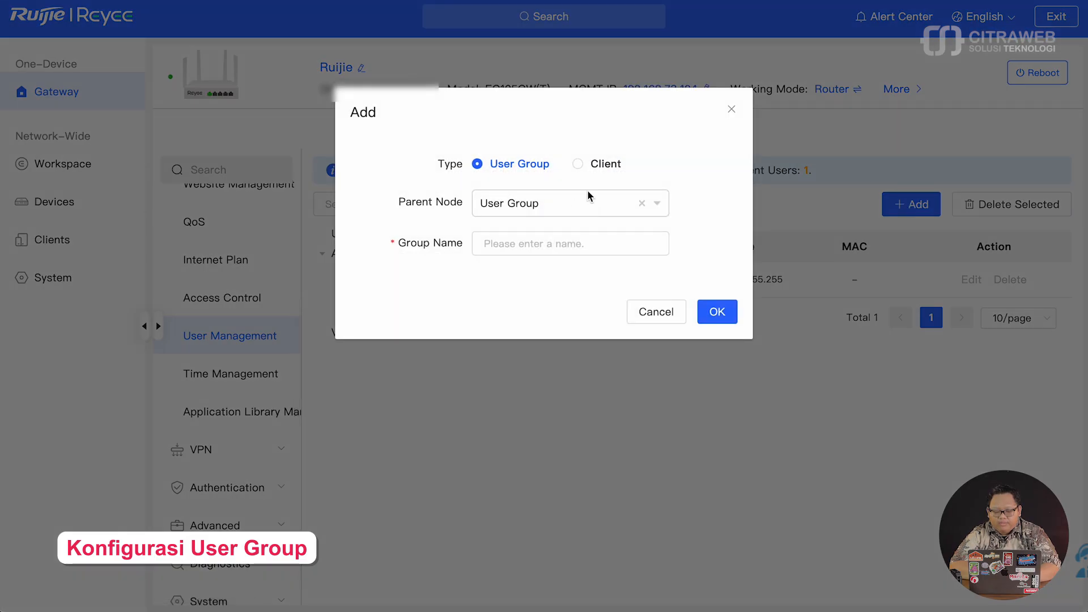
left_click(577, 163)
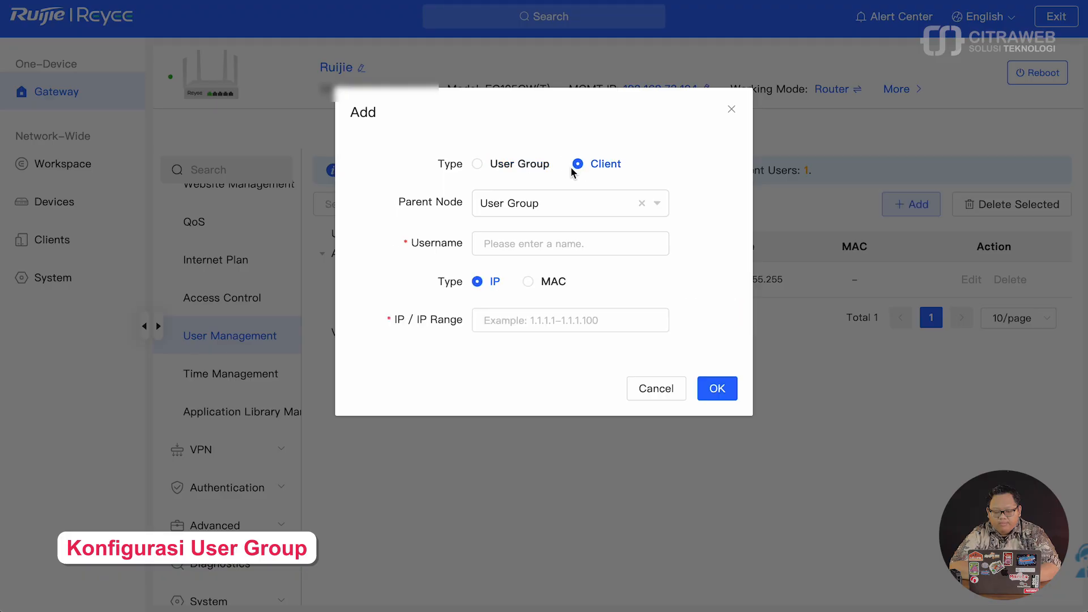
left_click(542, 243)
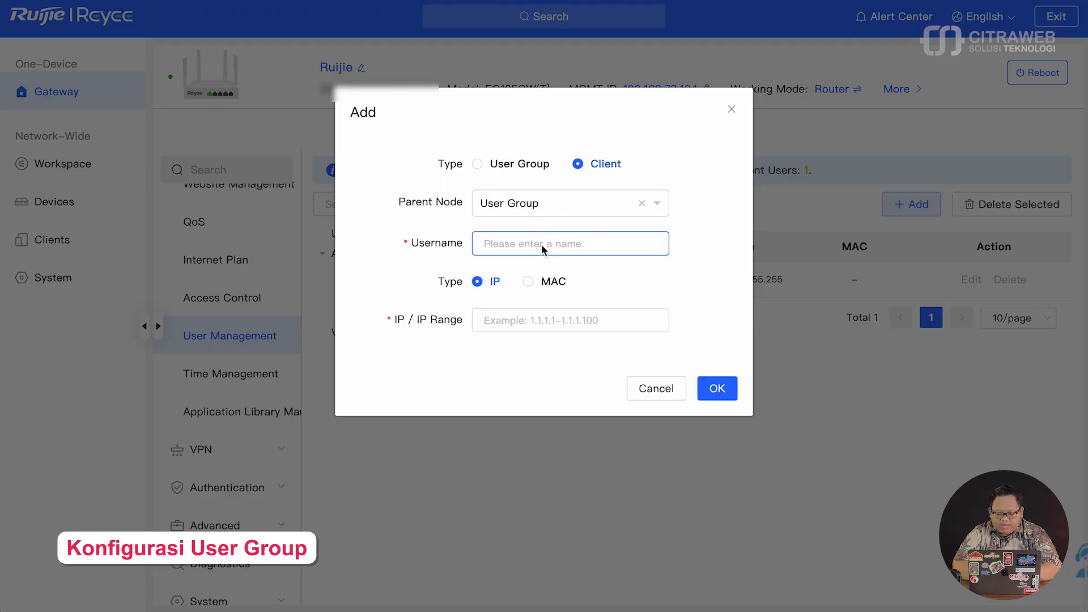
type("KIDZ")
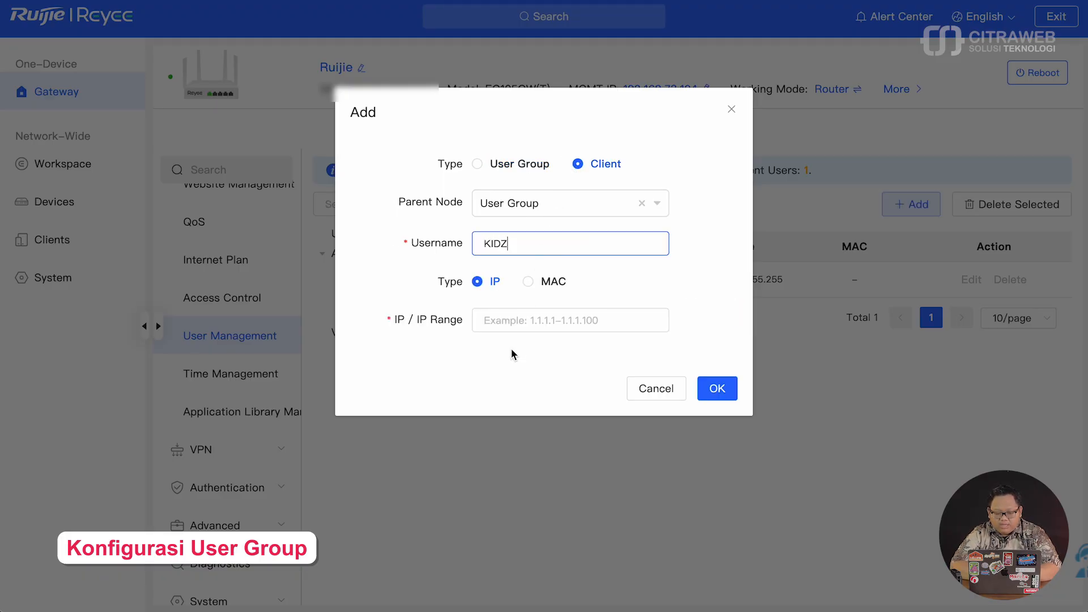
left_click(521, 324)
type("19")
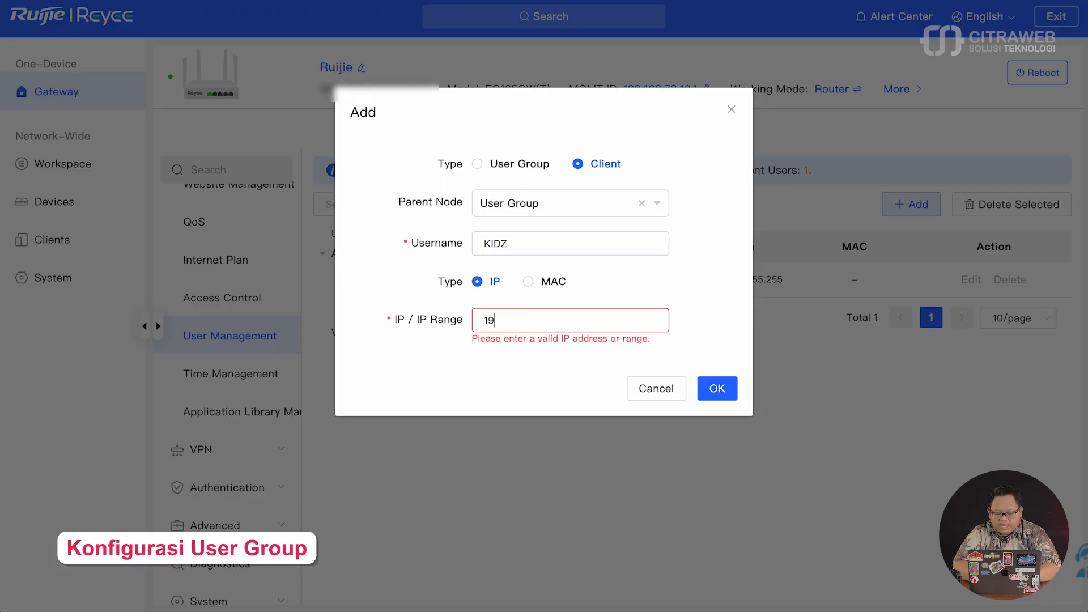
type("2.168.111.1")
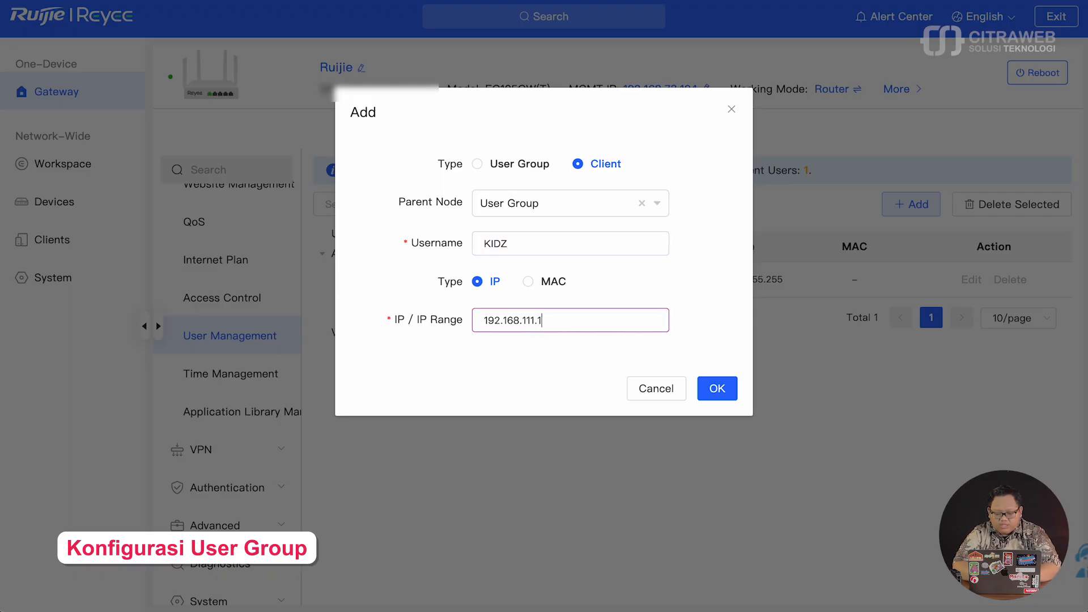
type("-192.168")
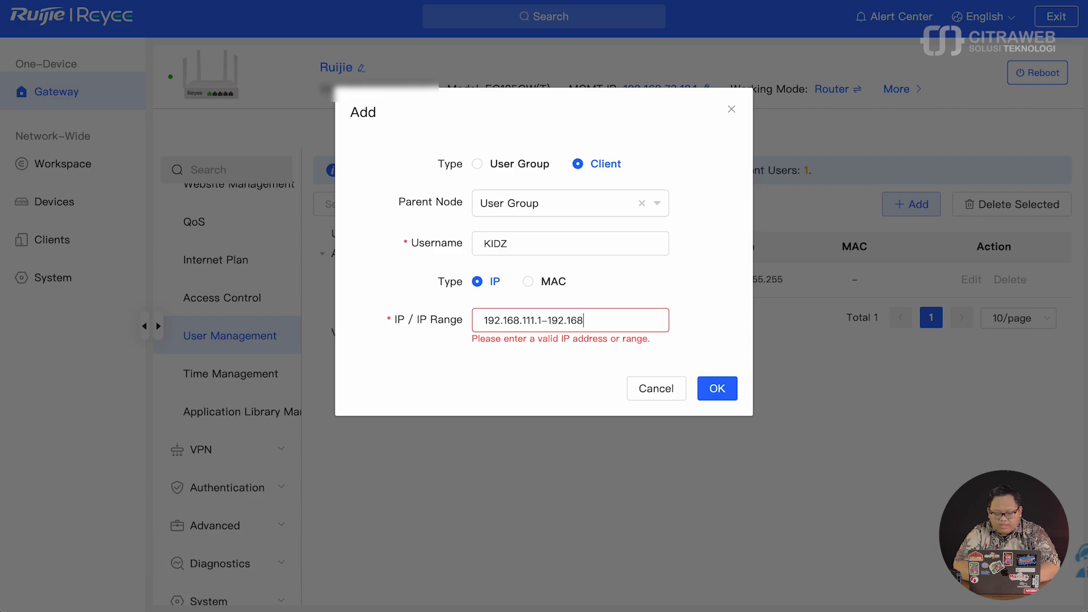
type(".111.")
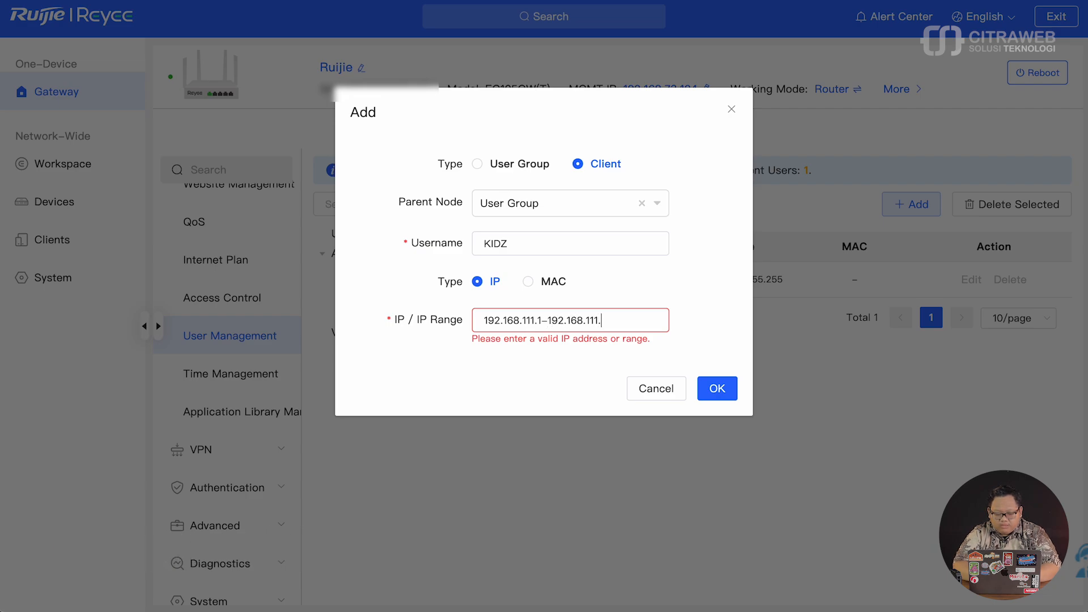
type("254")
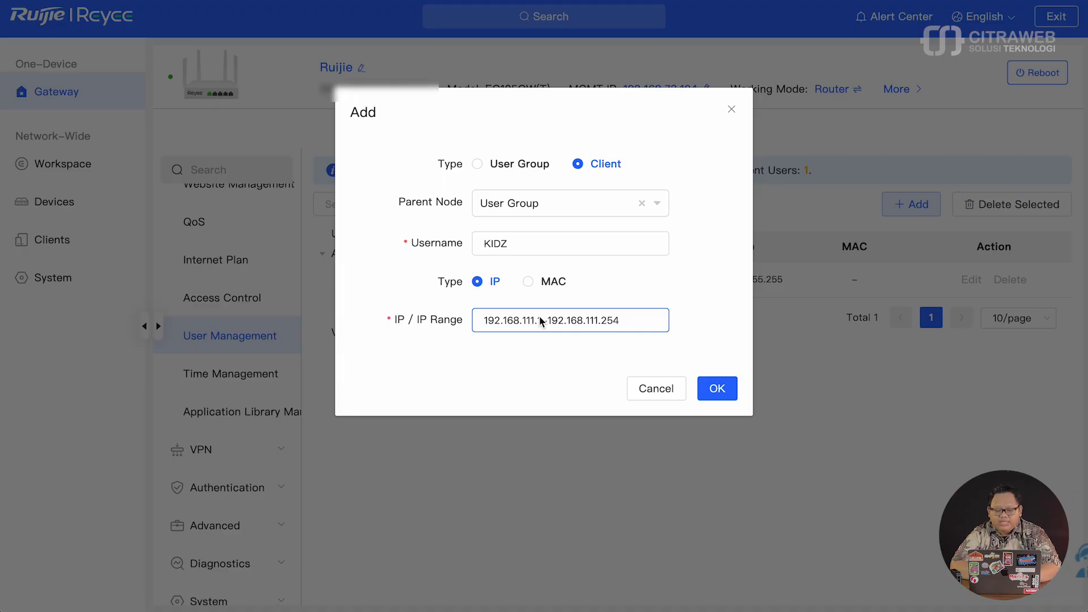
left_click(719, 390)
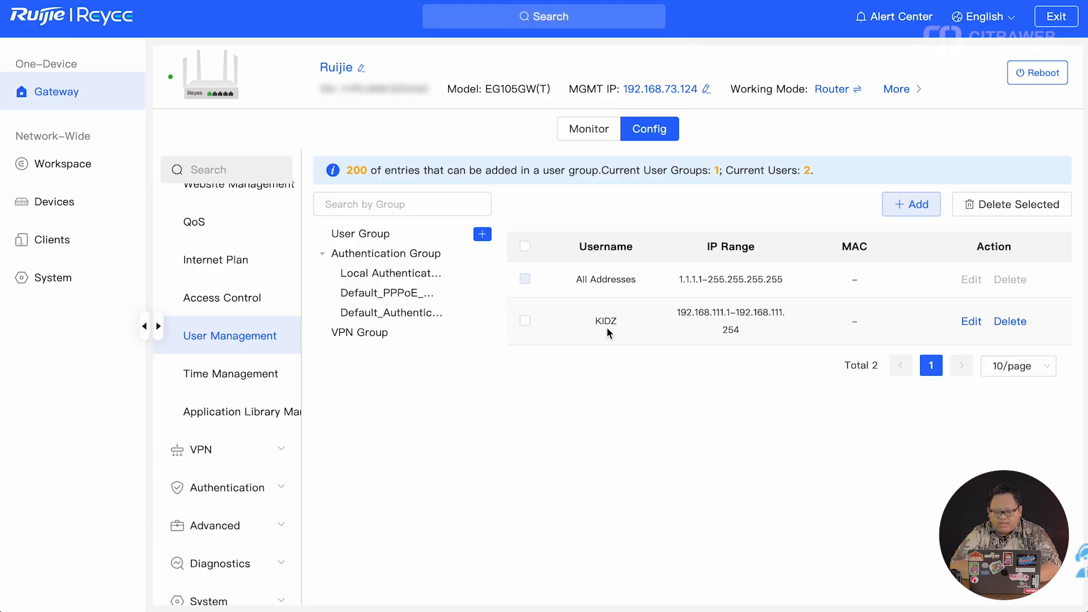
scroll(239, 316, "up", 1)
scroll(238, 317, "up", 3)
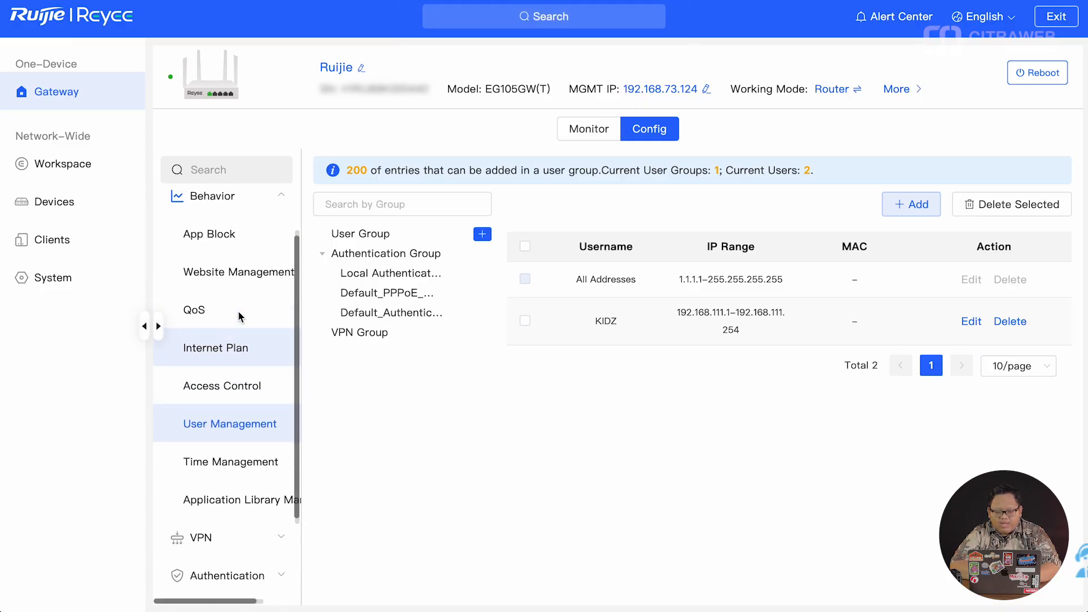
- Open App Block and keep the International application library version
left_click(241, 242)
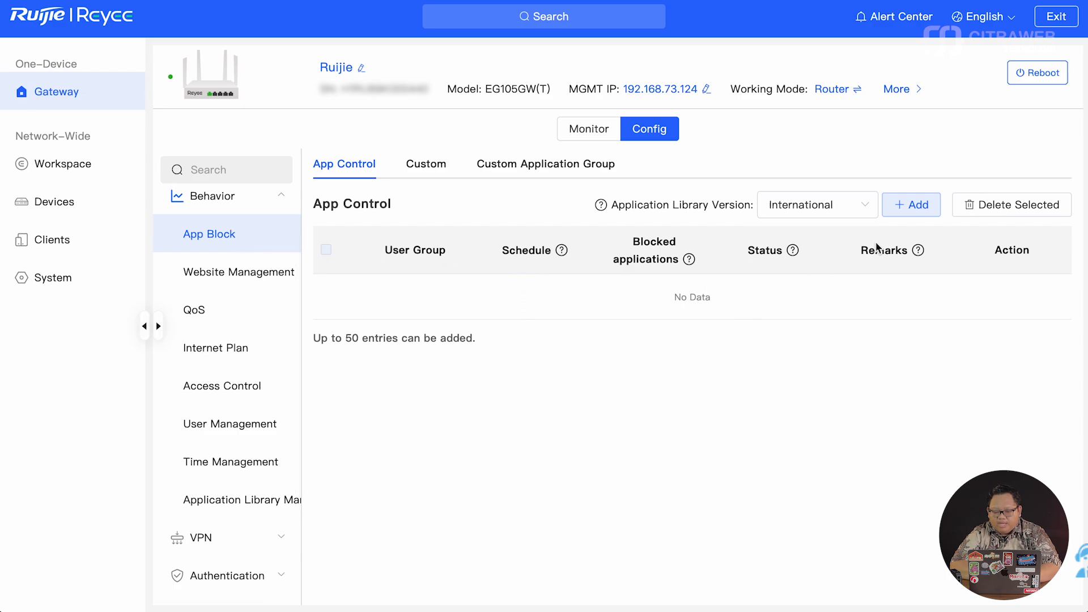
left_click(866, 209)
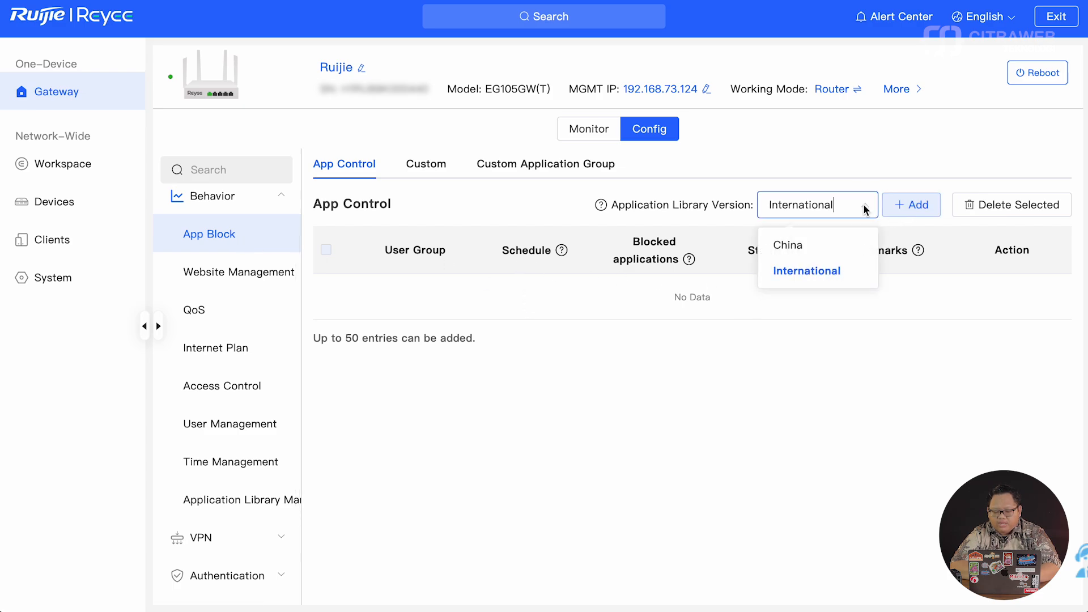
left_click(833, 272)
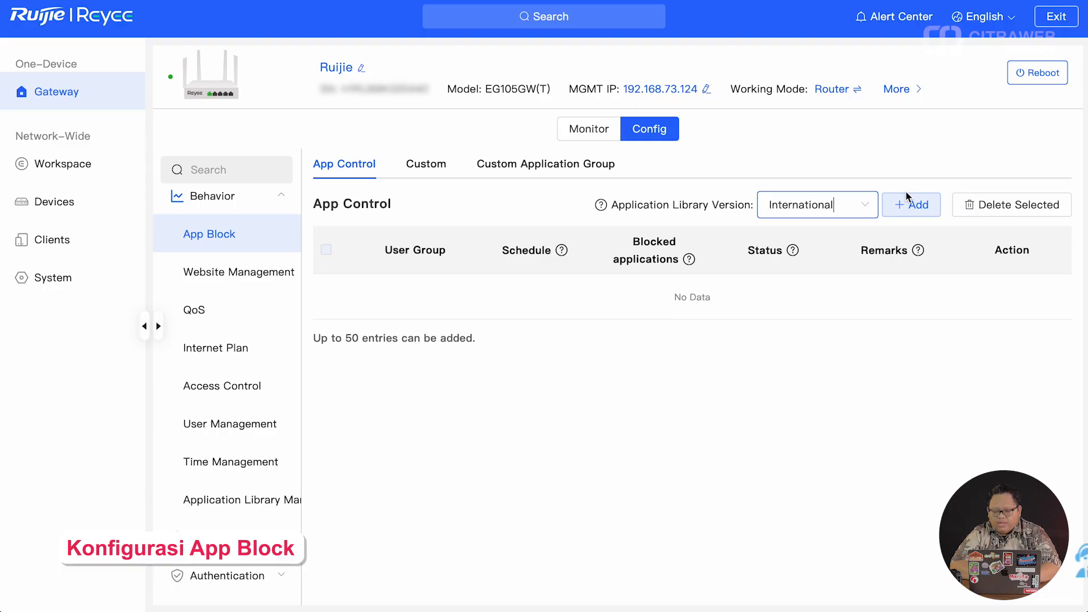
- Start a new App Block rule targeting the KIDZ user group, scheduled All Time
left_click(901, 206)
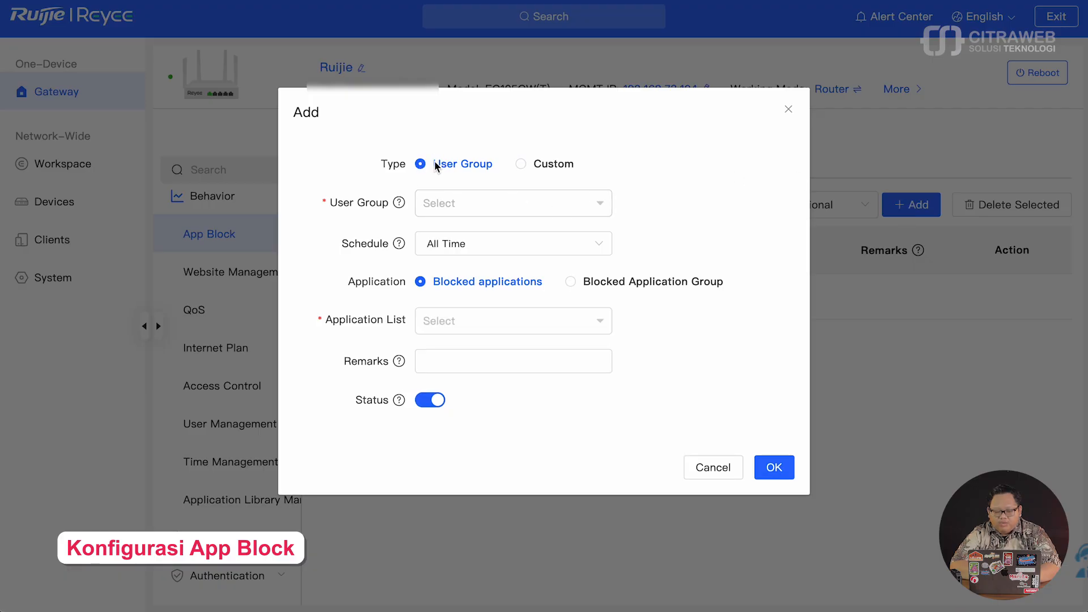
left_click(600, 205)
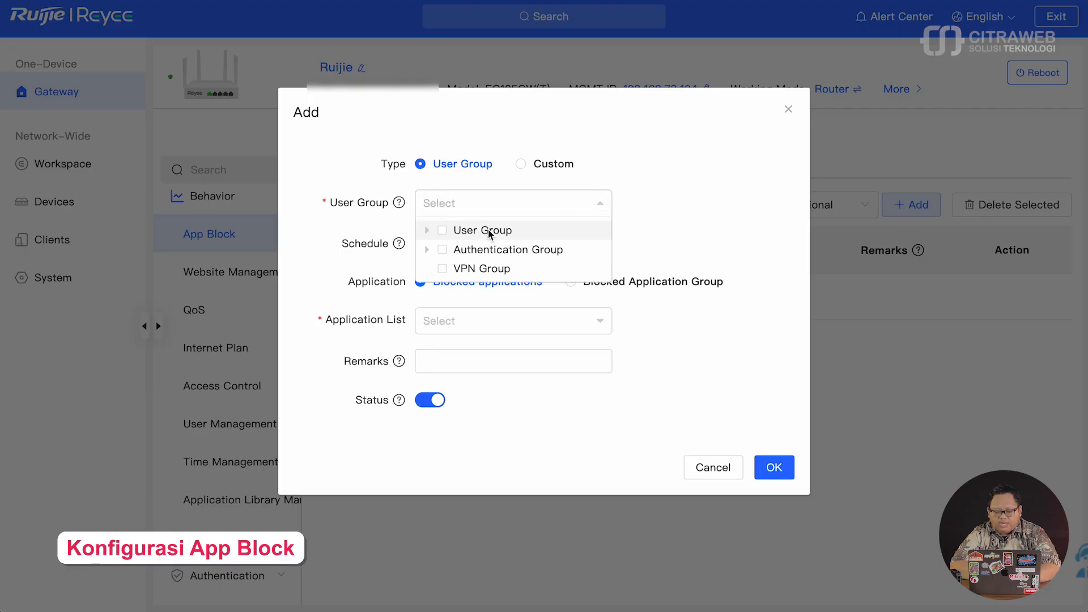
left_click(426, 230)
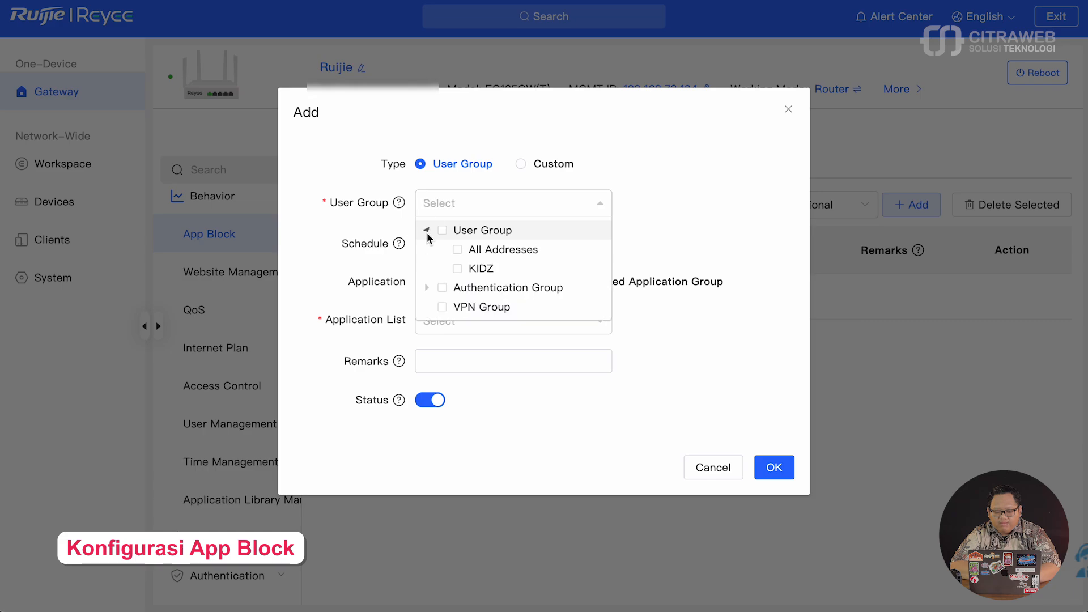
left_click(457, 268)
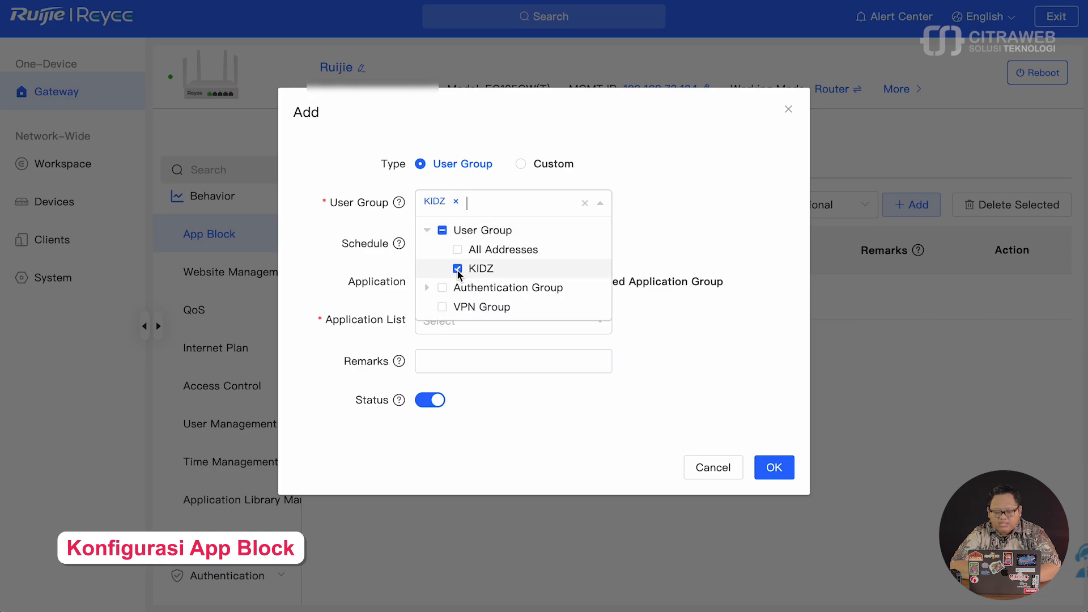
left_click(652, 237)
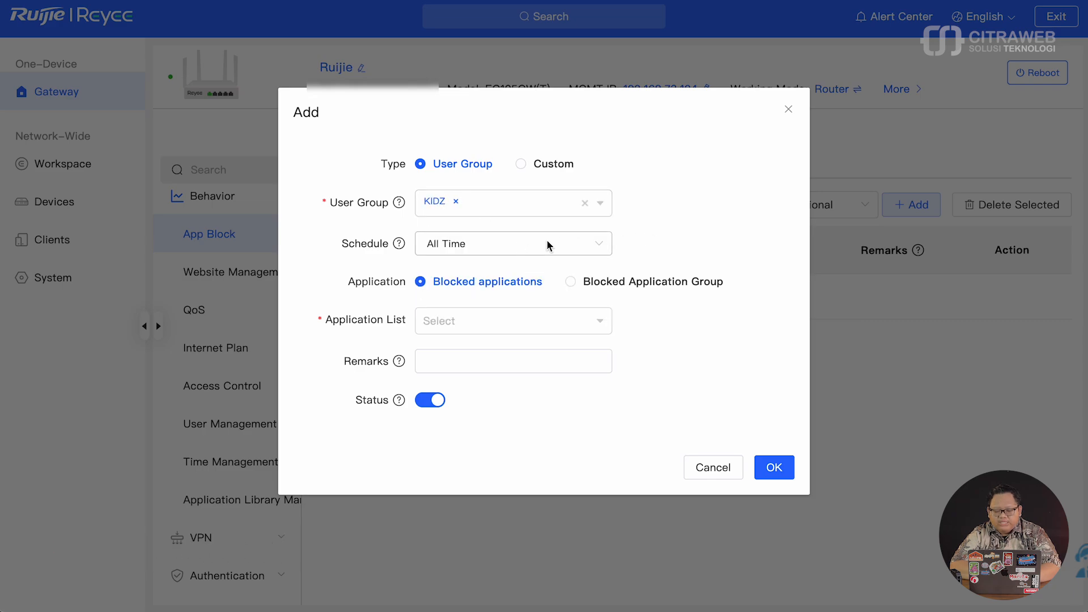
left_click(575, 249)
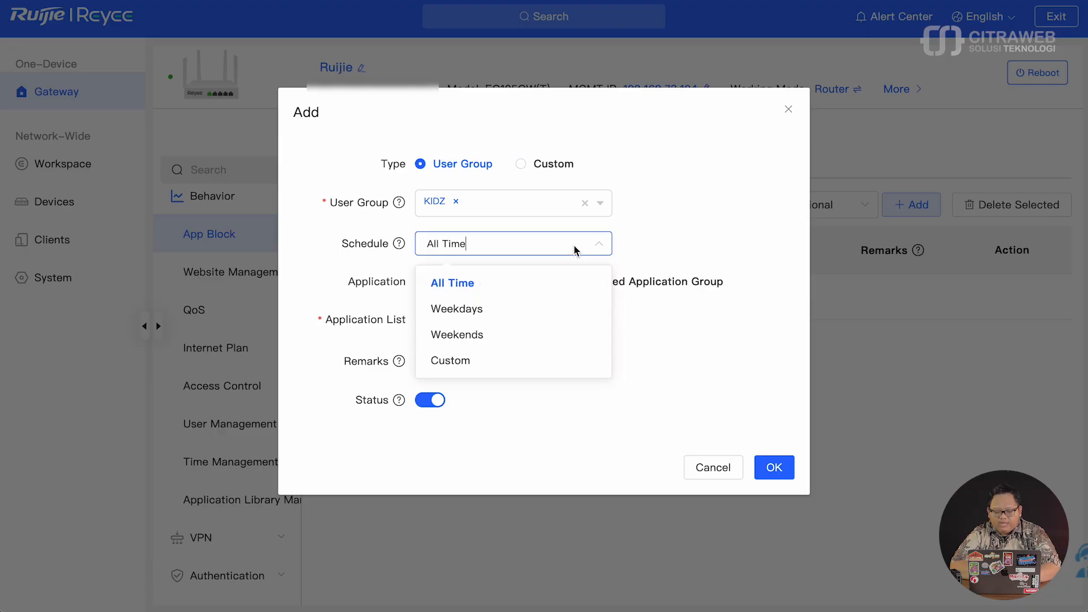
left_click(575, 249)
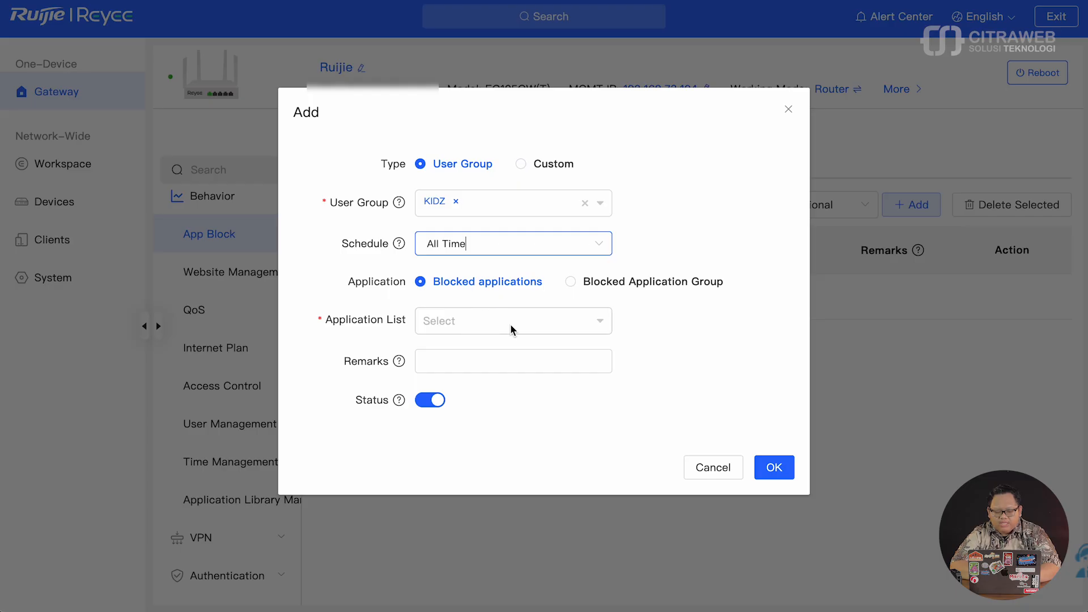
- Block the SocialMedia, Chat and E-Mail communication categories in the Application List
left_click(600, 322)
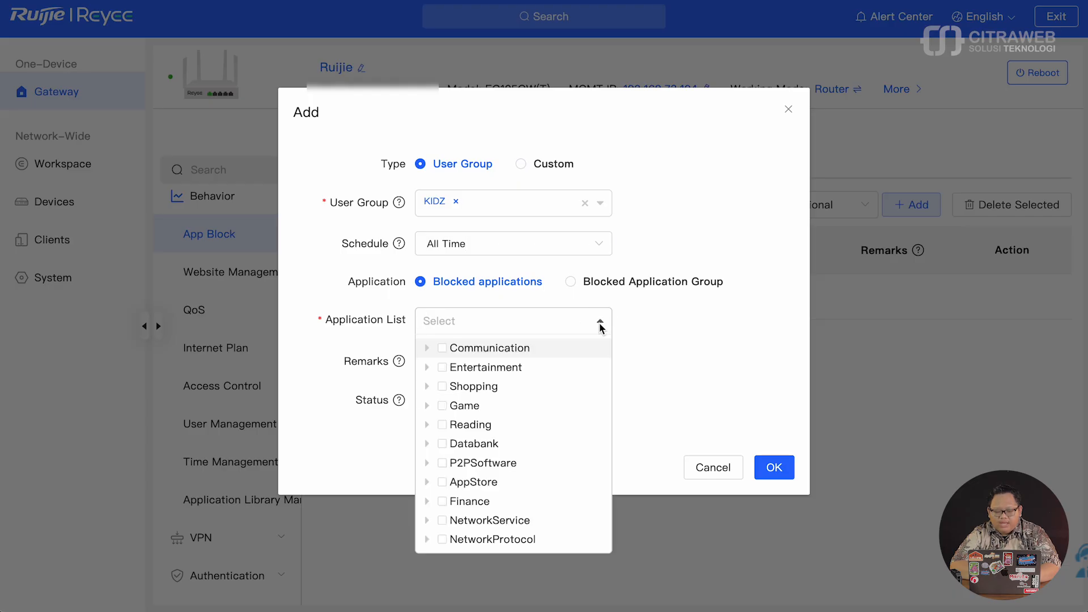
left_click(427, 348)
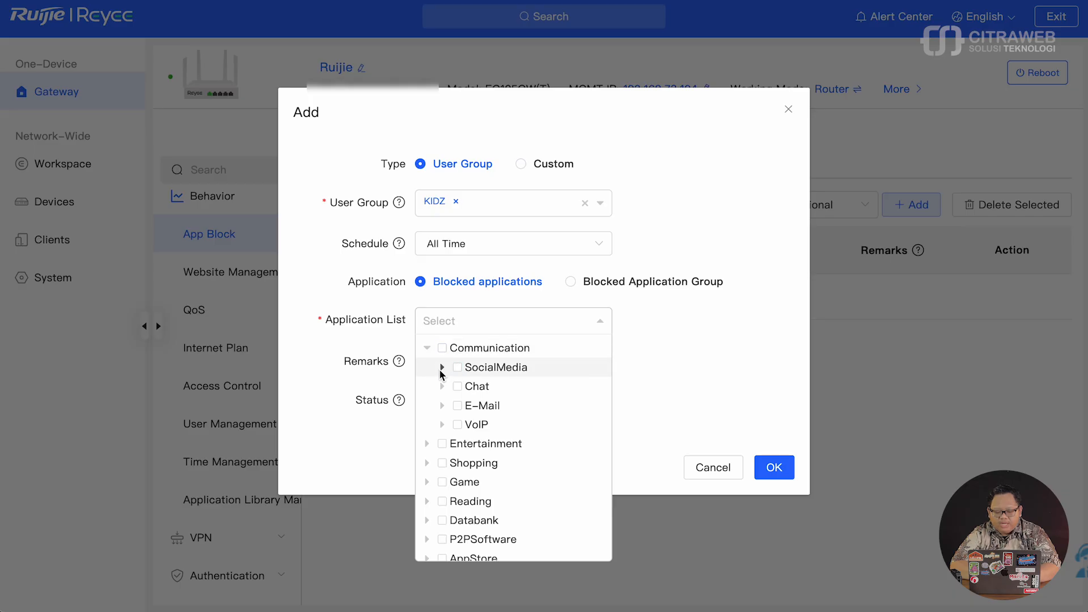
left_click(442, 369)
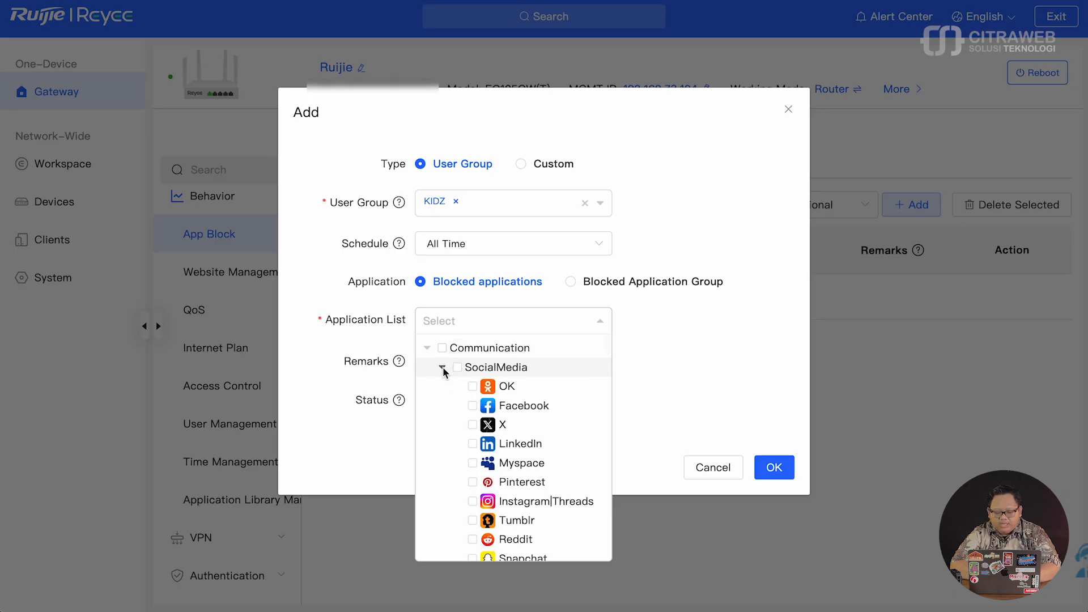
scroll(516, 446, "down", 3)
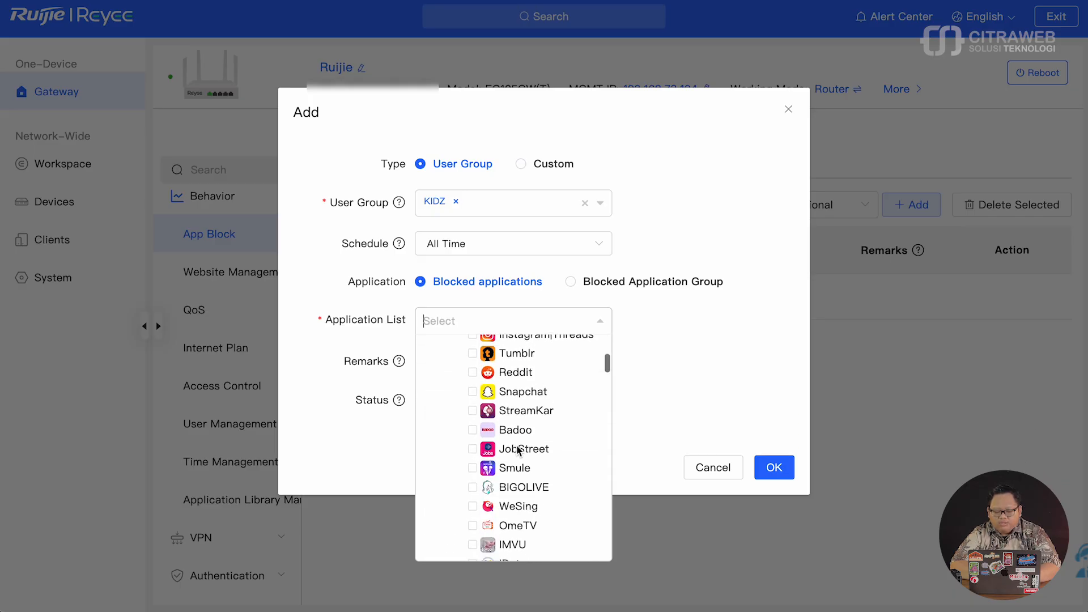
scroll(517, 449, "down", 5)
scroll(516, 444, "up", 10)
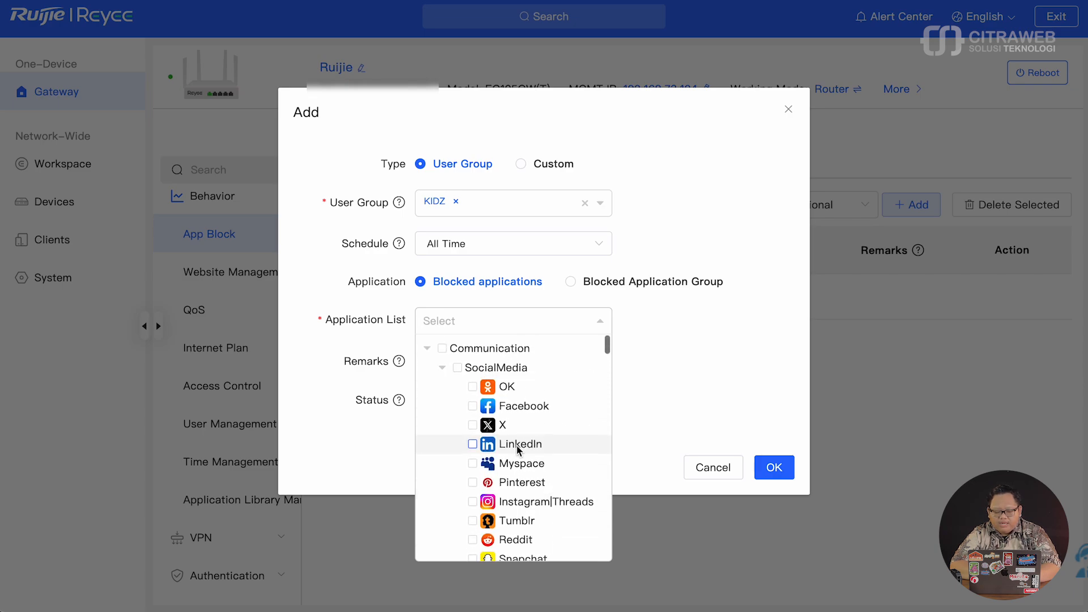
left_click(460, 366)
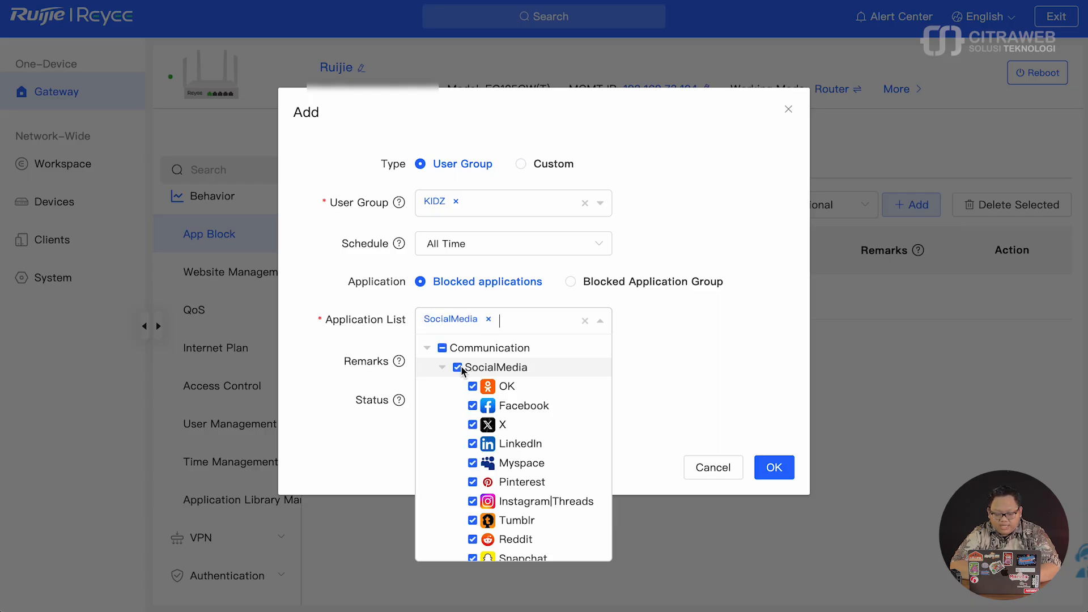
left_click(441, 367)
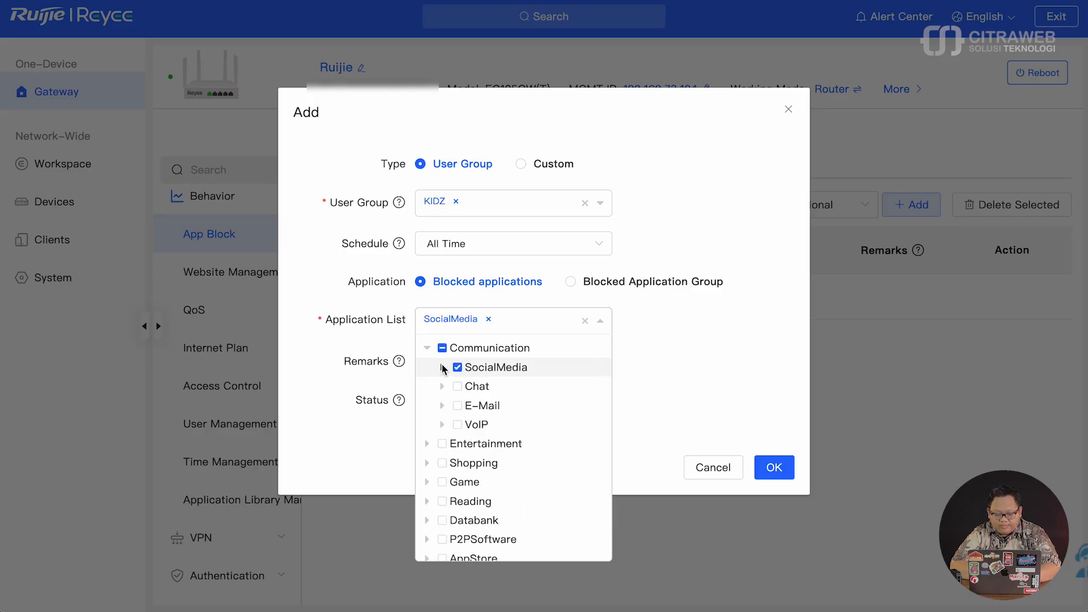
left_click(457, 386)
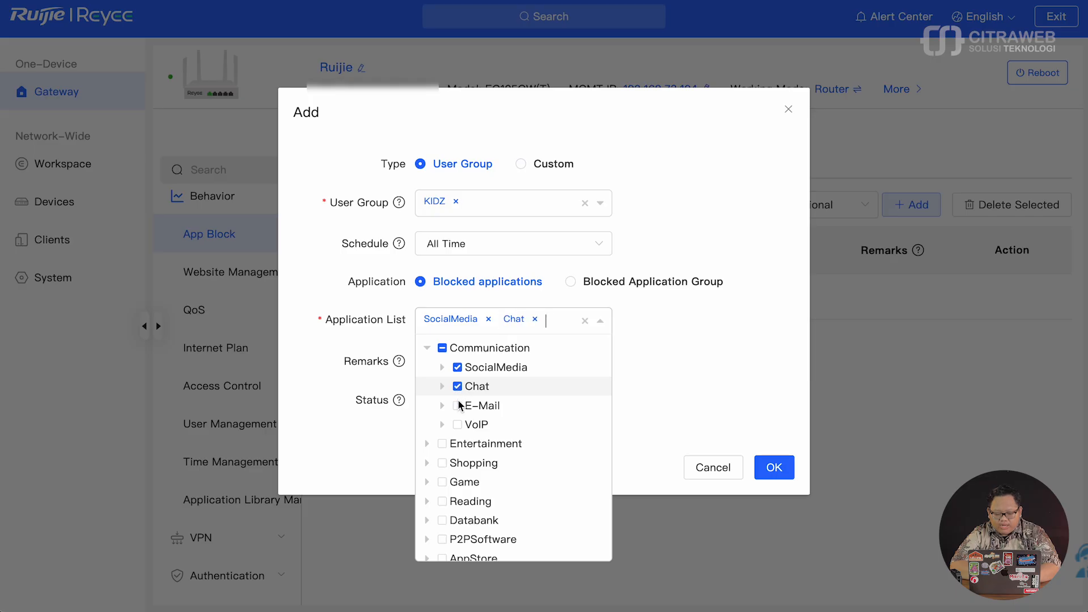
left_click(457, 405)
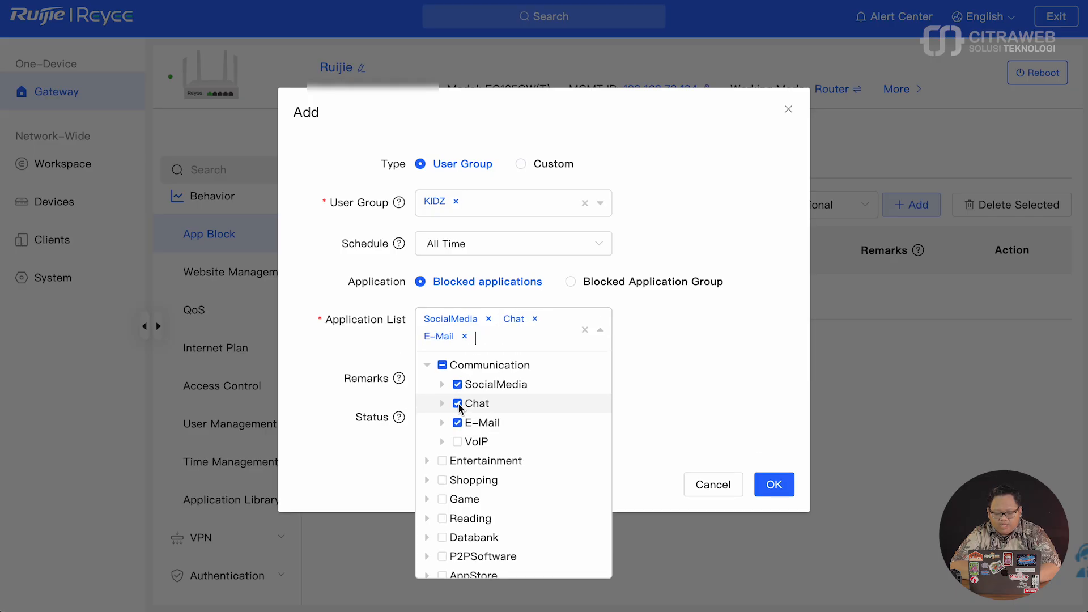
- Tick the Video and Online_Gambling subcategories under Entertainment for blocking
scroll(433, 396, "down", 2)
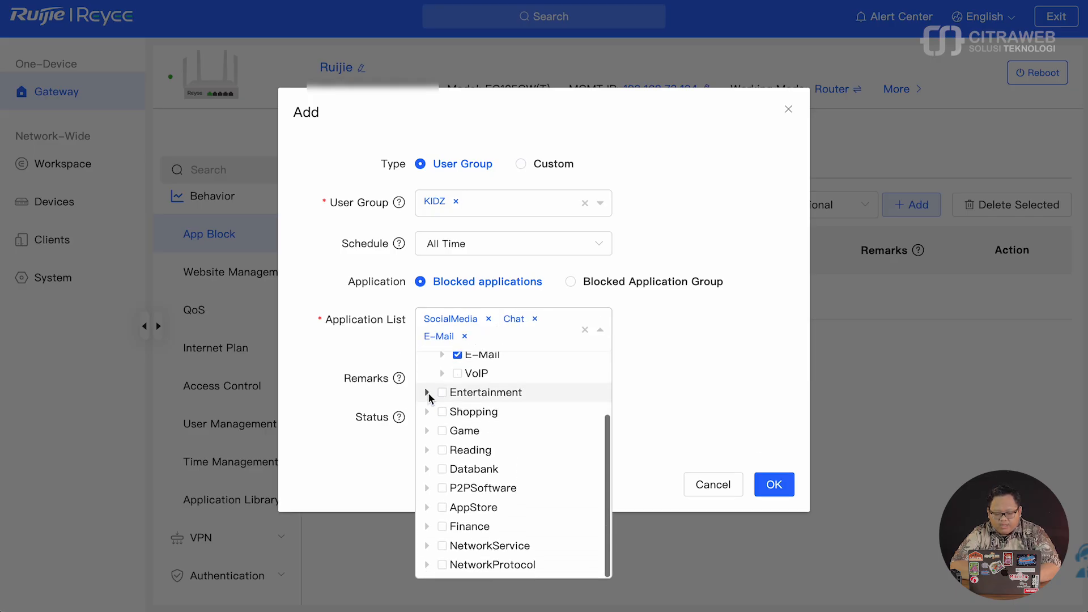
left_click(428, 392)
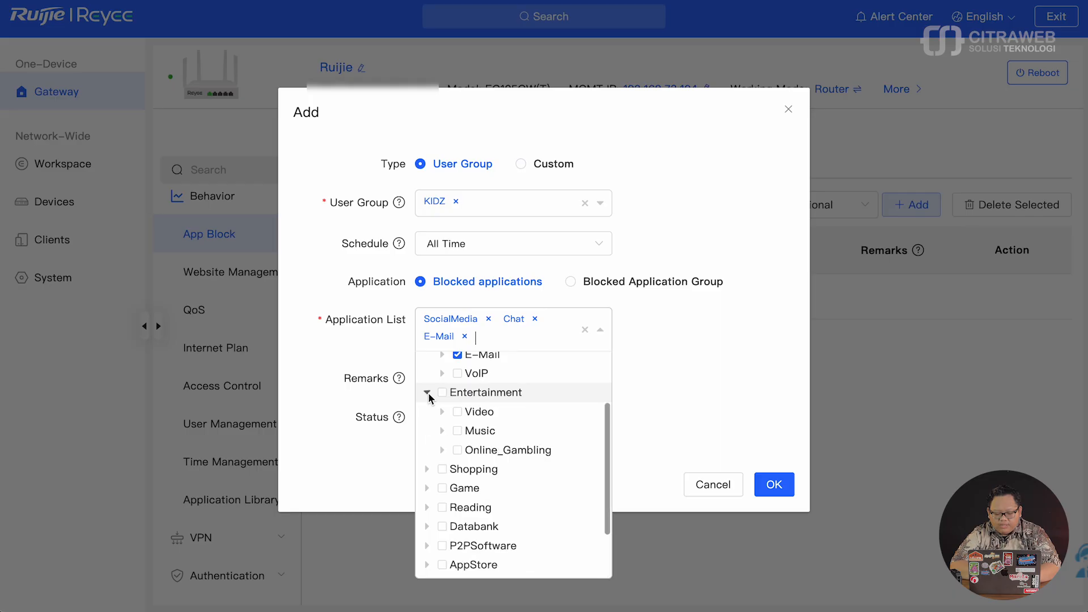
left_click(442, 412)
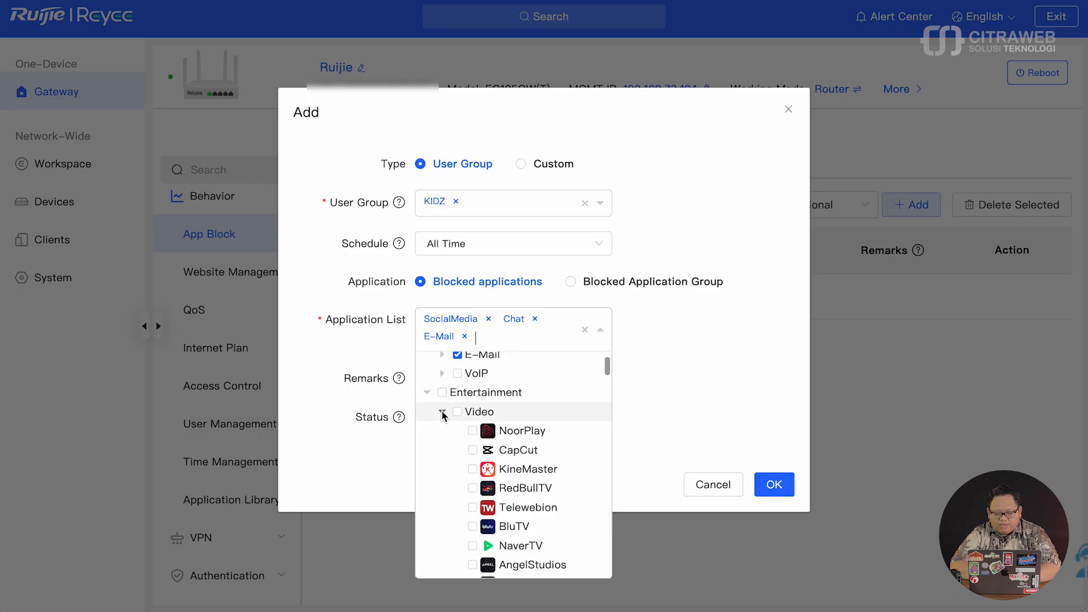
scroll(523, 493, "down", 2)
scroll(523, 493, "down", 4)
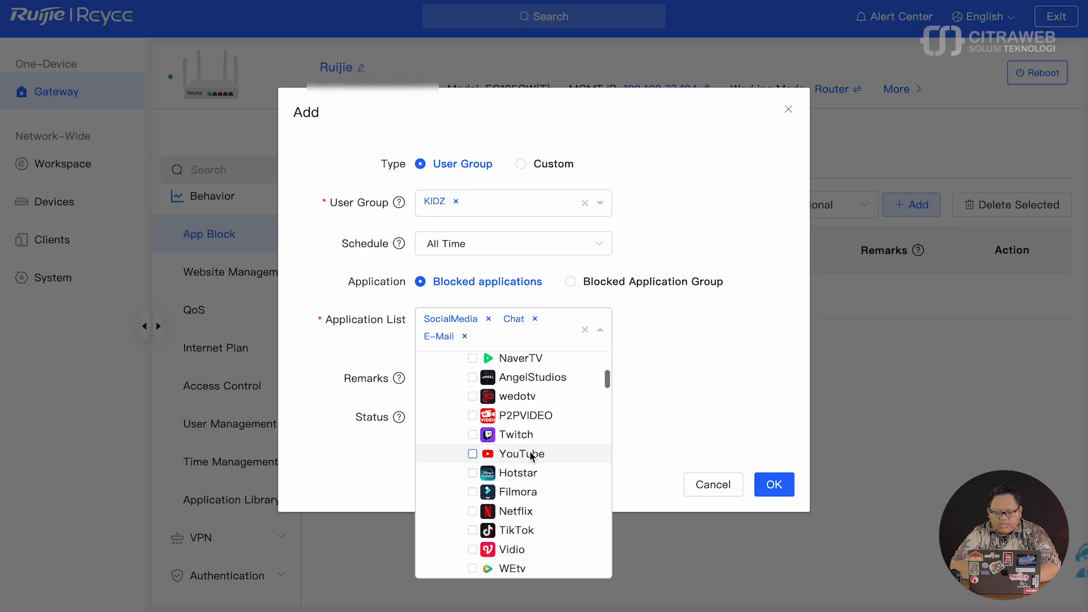
scroll(531, 456, "up", 8)
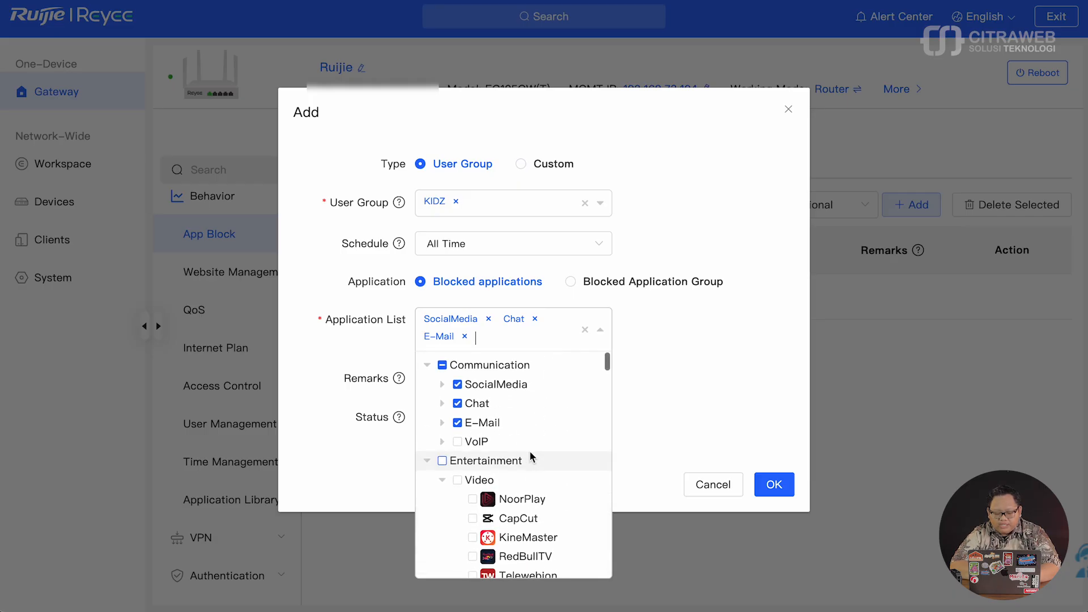
scroll(530, 456, "down", 1)
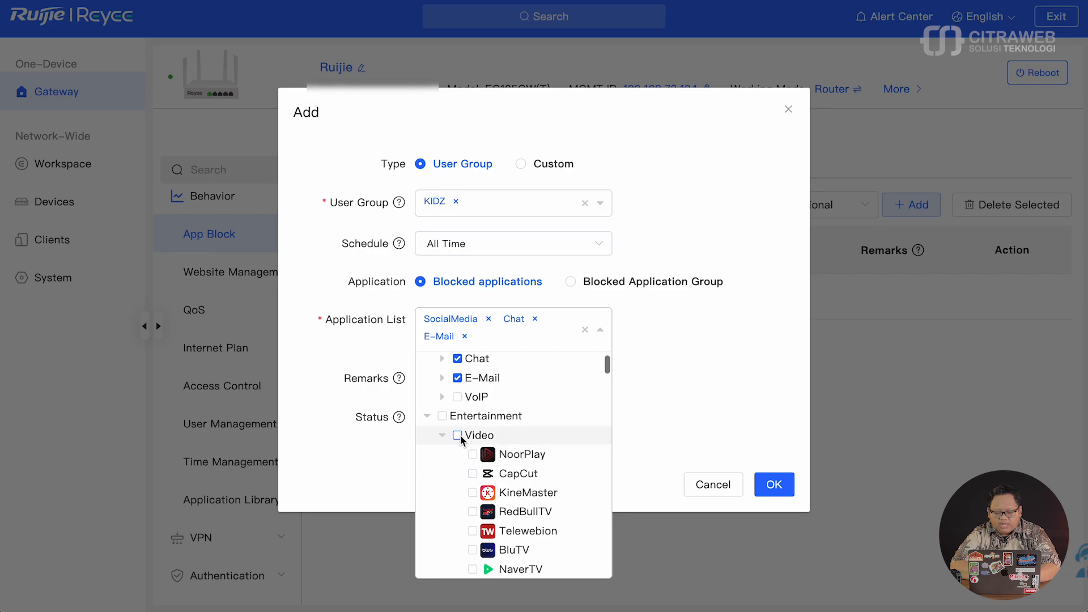
left_click(442, 435)
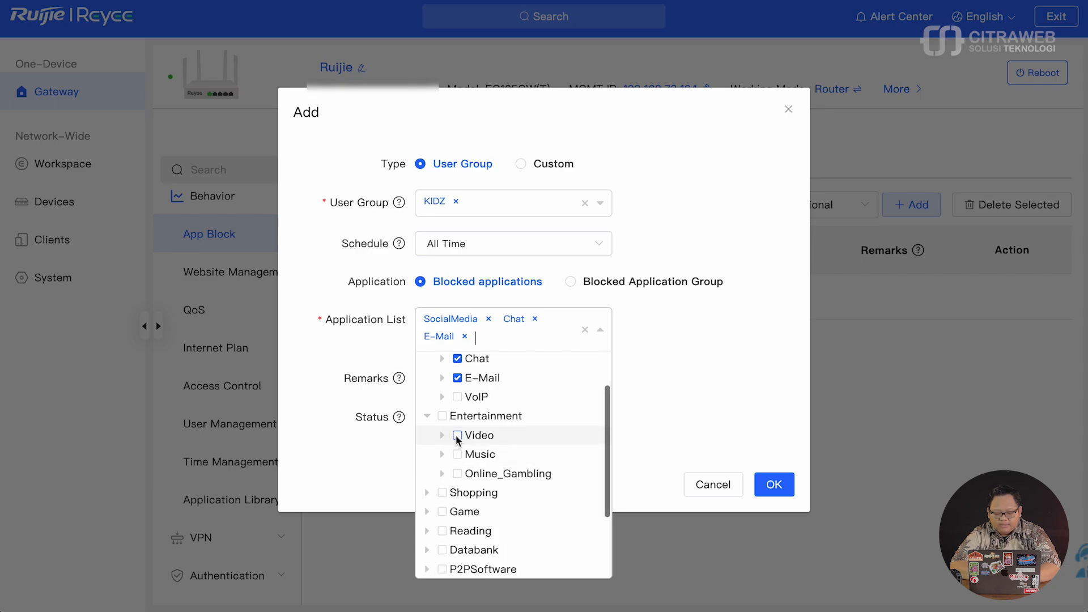
left_click(456, 435)
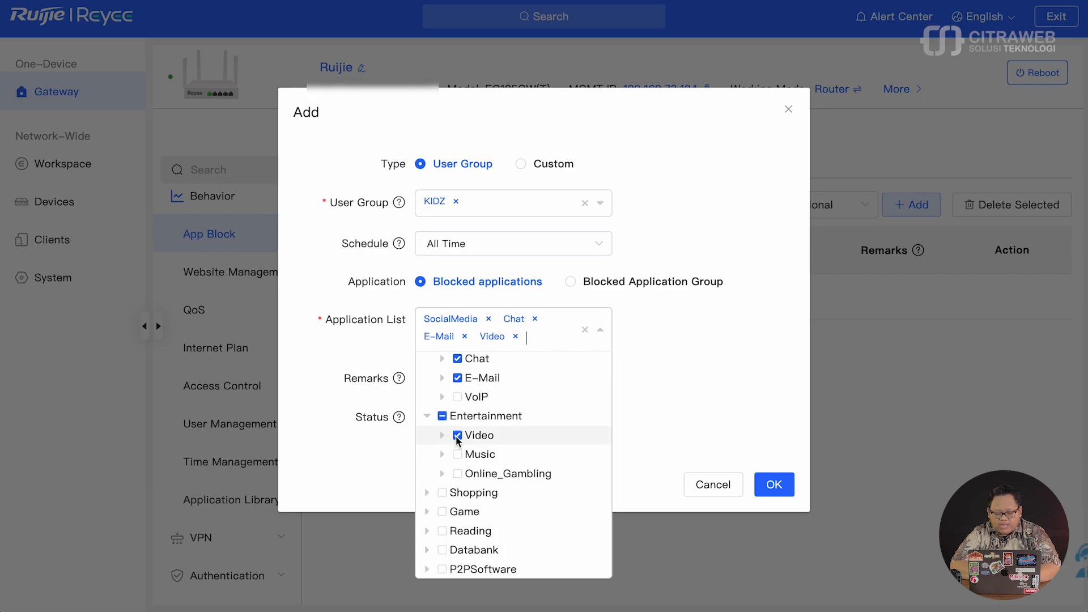
left_click(458, 473)
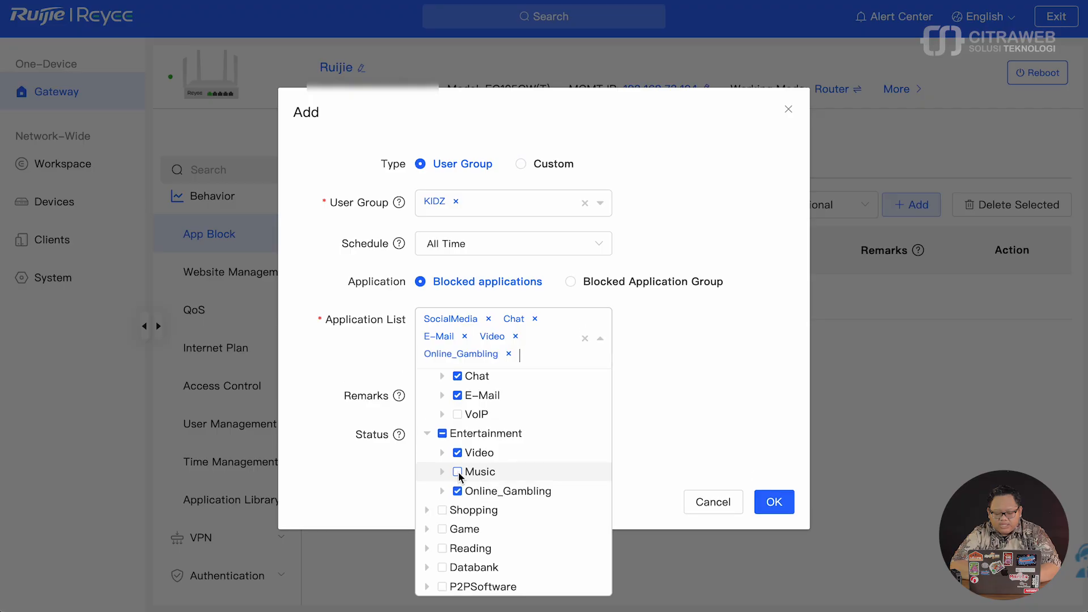
scroll(459, 473, "down", 3)
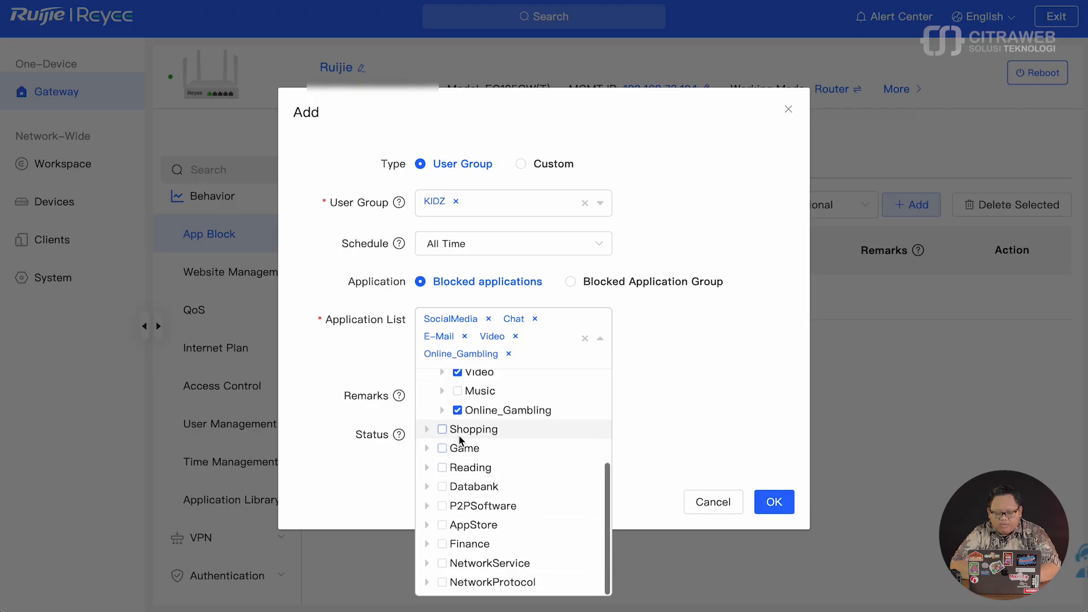
- Add the Shopping and AppStore categories to the blocked application list
left_click(443, 428)
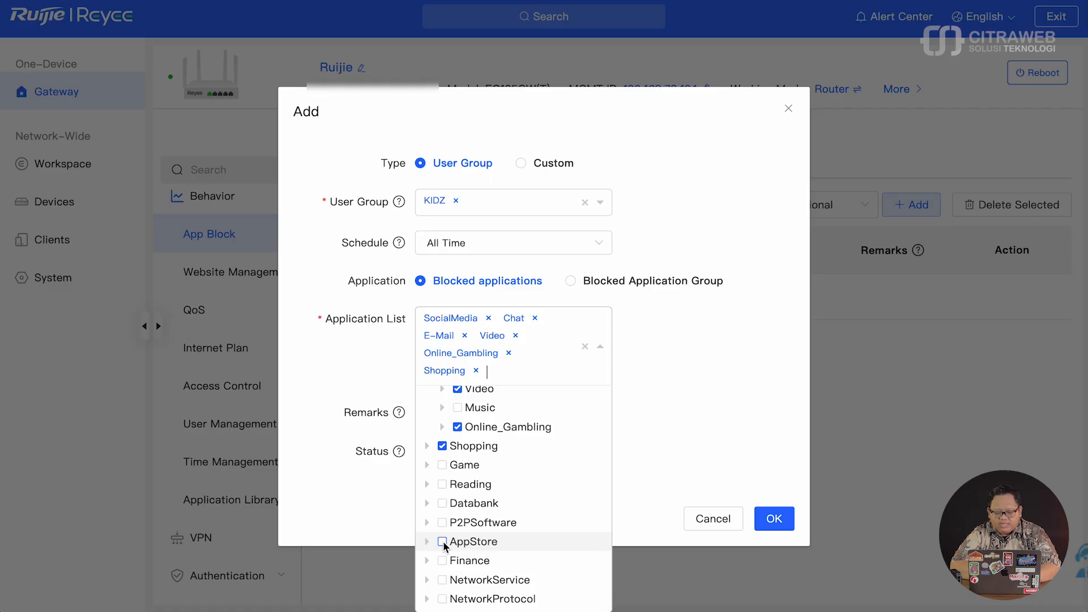
left_click(443, 541)
left_click(428, 541)
scroll(443, 545, "down", 1)
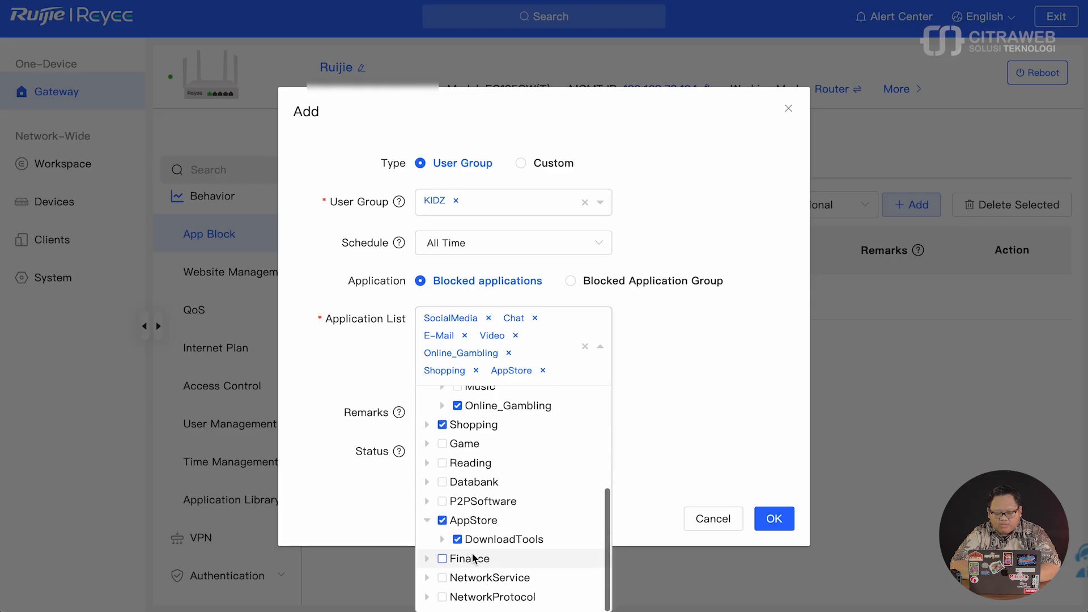
left_click(442, 541)
scroll(444, 545, "down", 5)
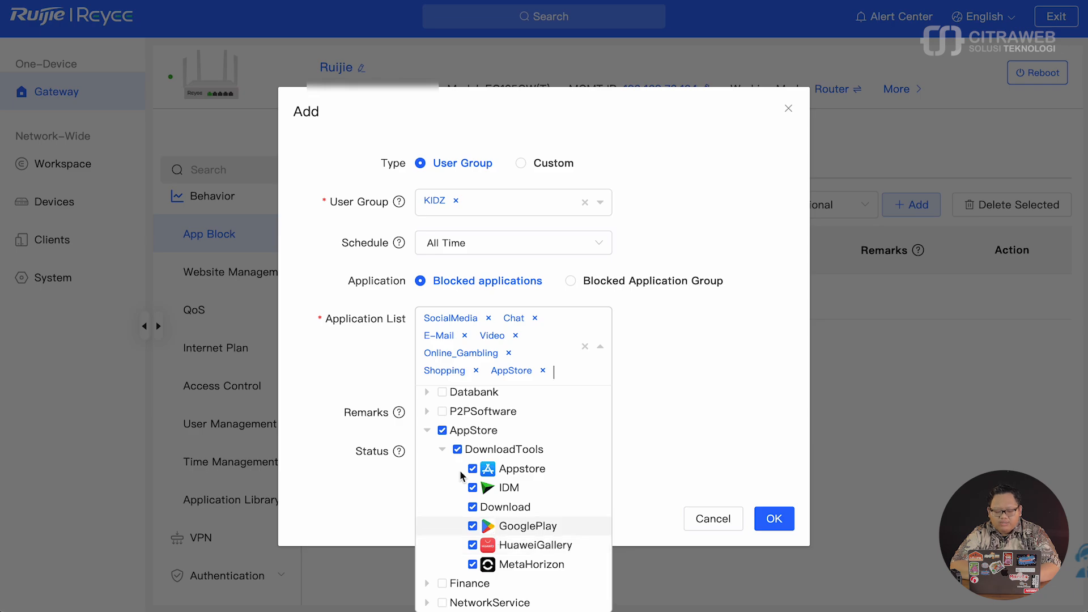
left_click(430, 430)
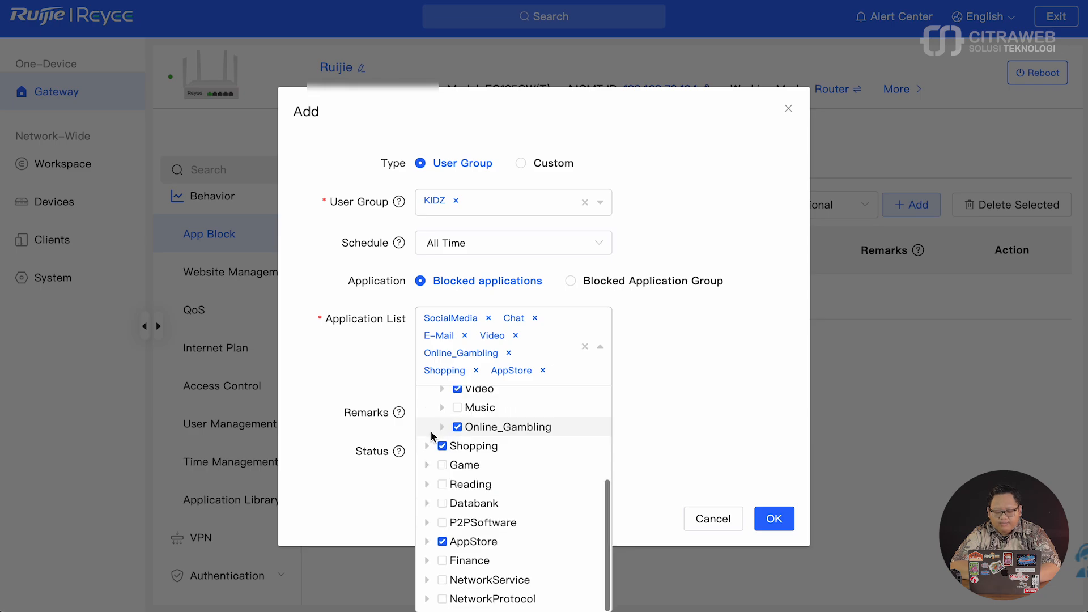
- Enter 'KIDZ' as the rule's remark and save the app block rule
left_click(702, 366)
left_click(485, 412)
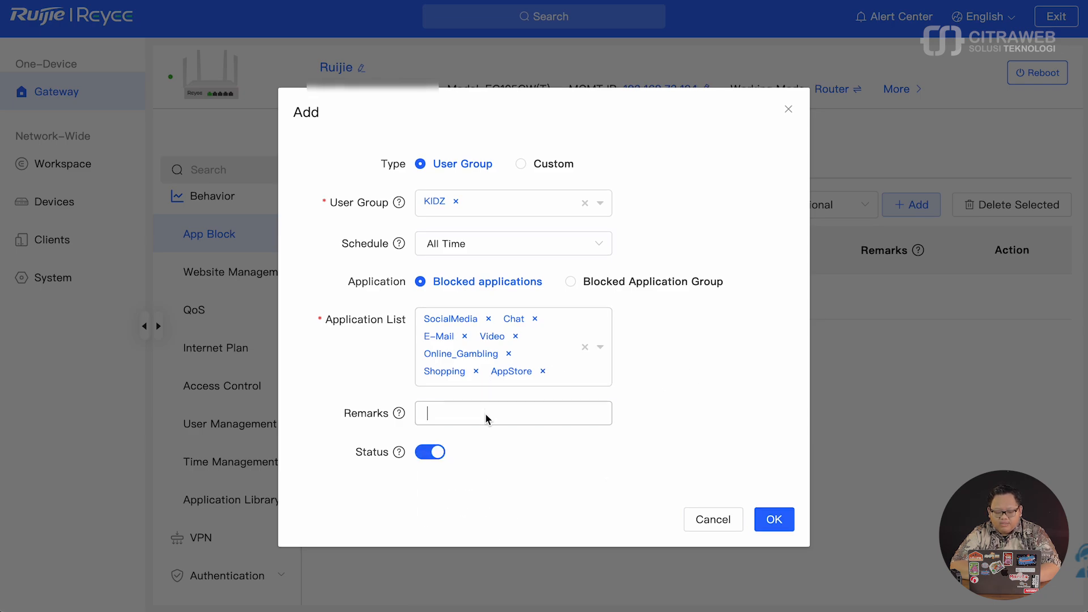
type("KIDZ")
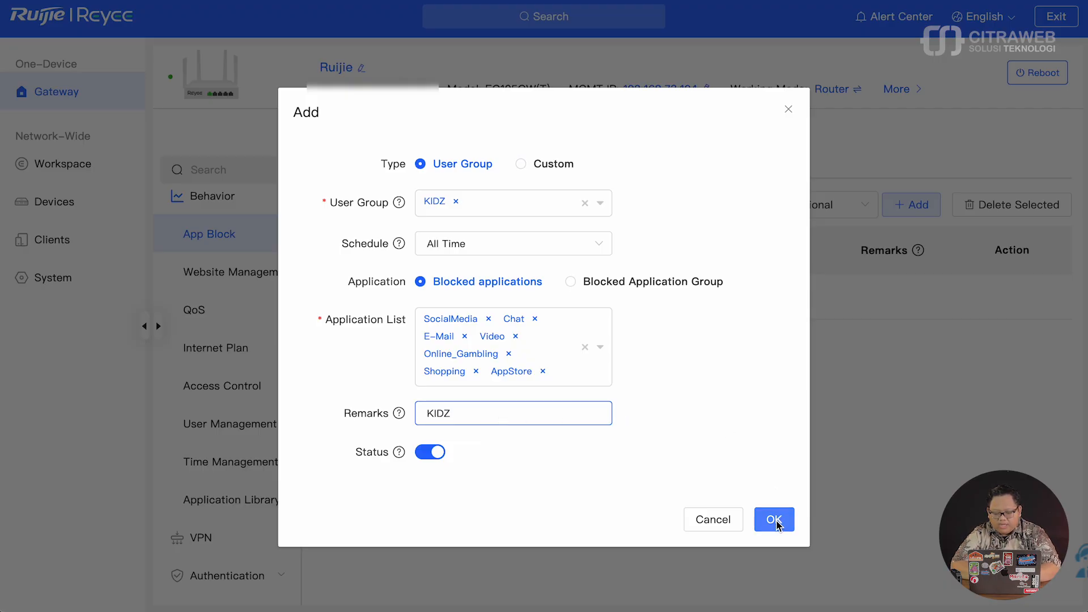
left_click(774, 520)
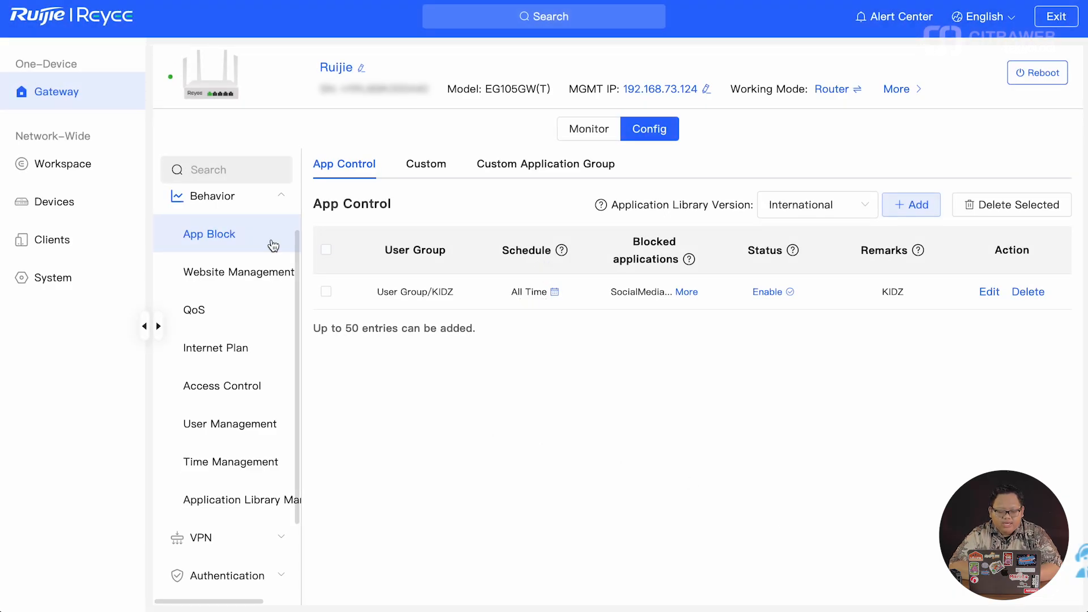
- Go to Website Management under Behavior to show the empty Website Filtering list
left_click(258, 274)
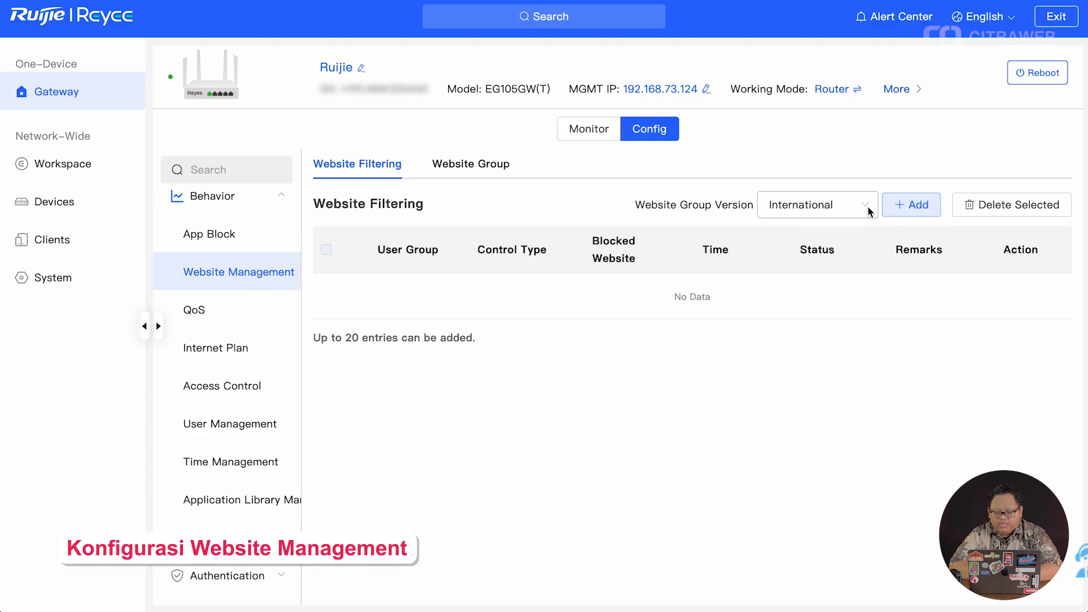
- Review the Shopping website group's member domains without changing anything
left_click(480, 165)
scroll(492, 430, "down", 1)
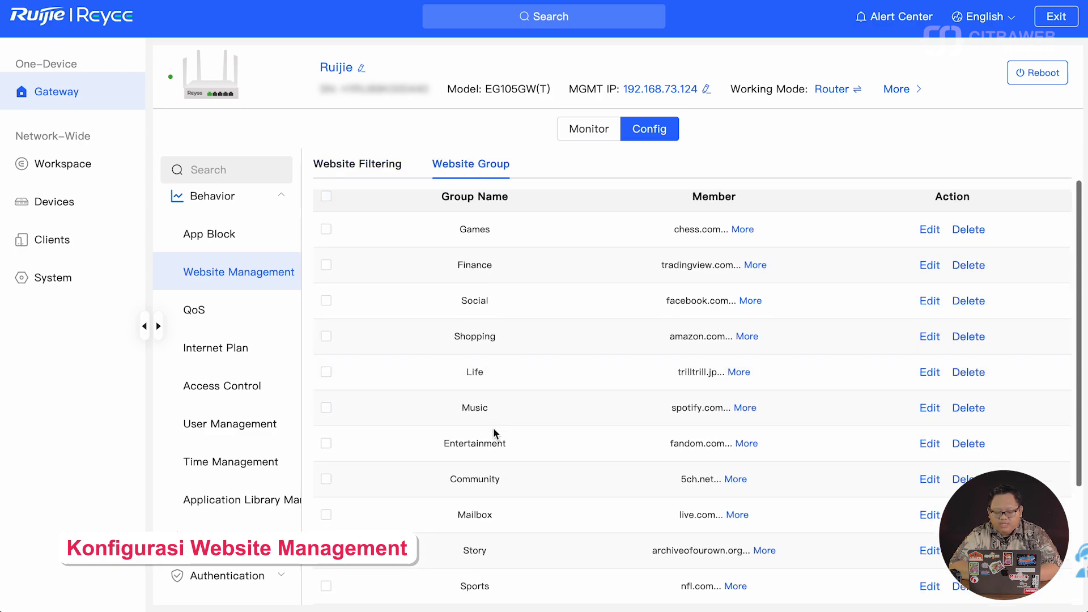
scroll(493, 430, "down", 1)
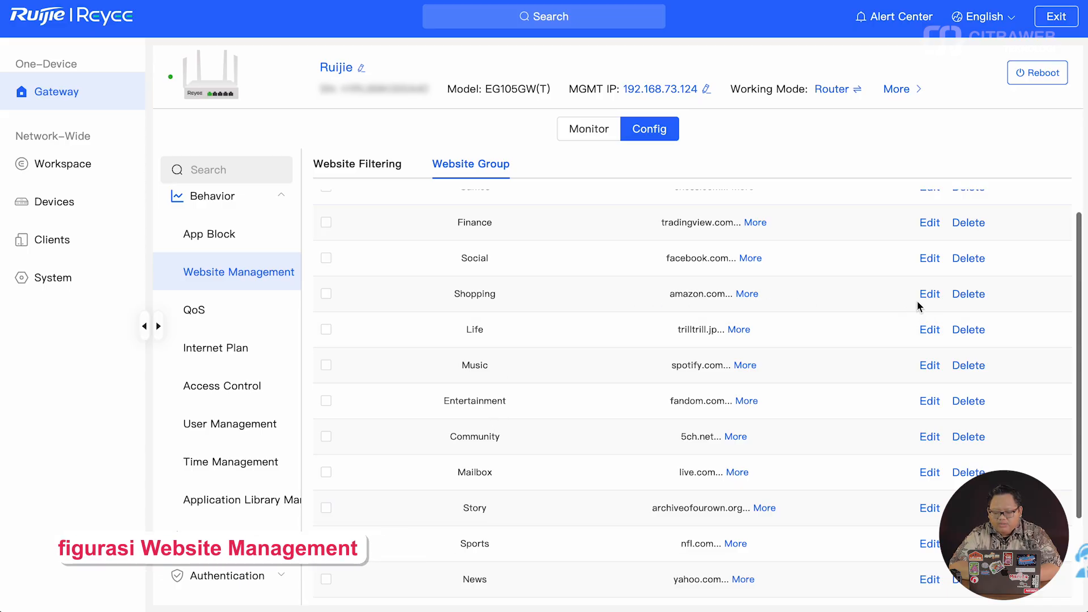
left_click(931, 294)
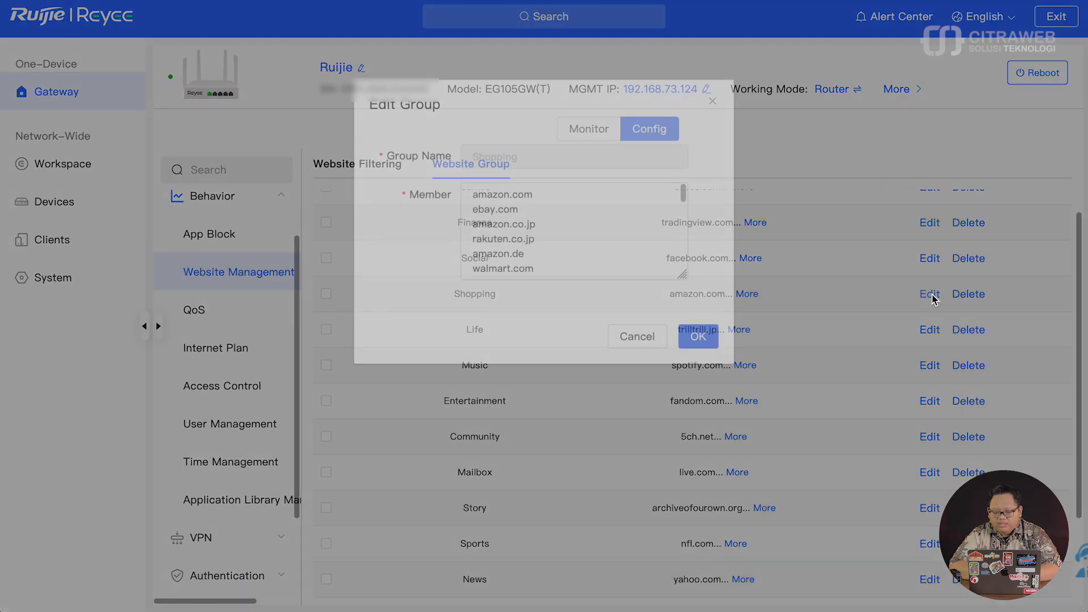
scroll(561, 253, "down", 10)
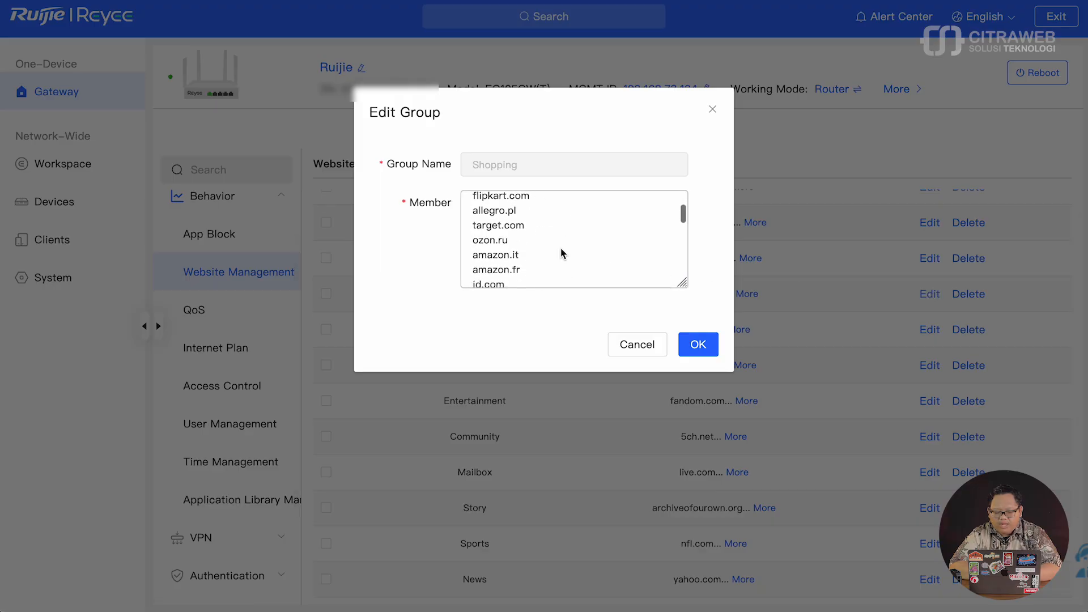
scroll(561, 253, "down", 6)
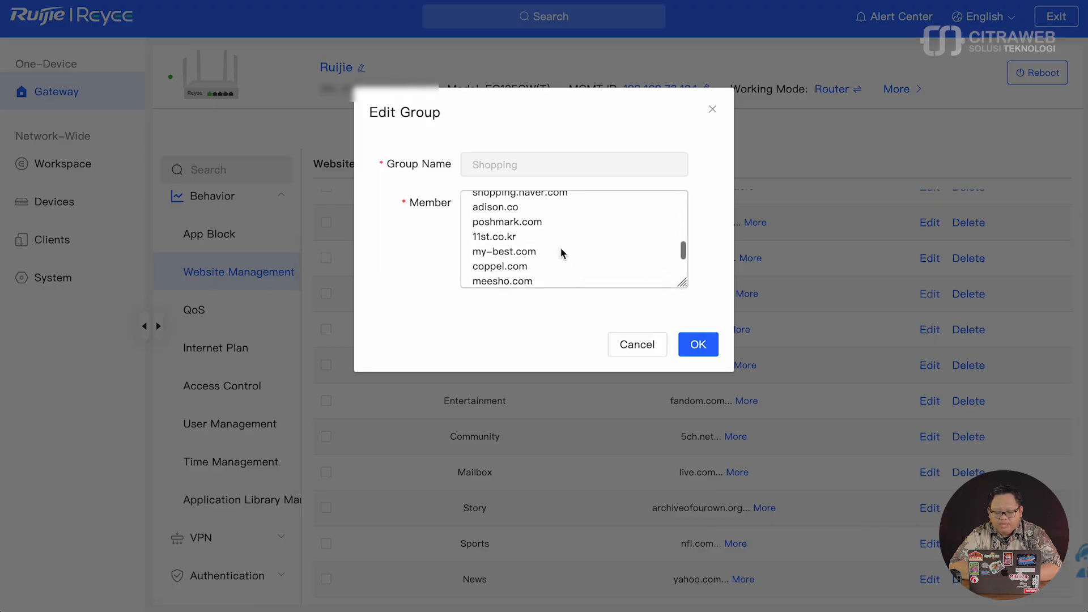
left_click(636, 345)
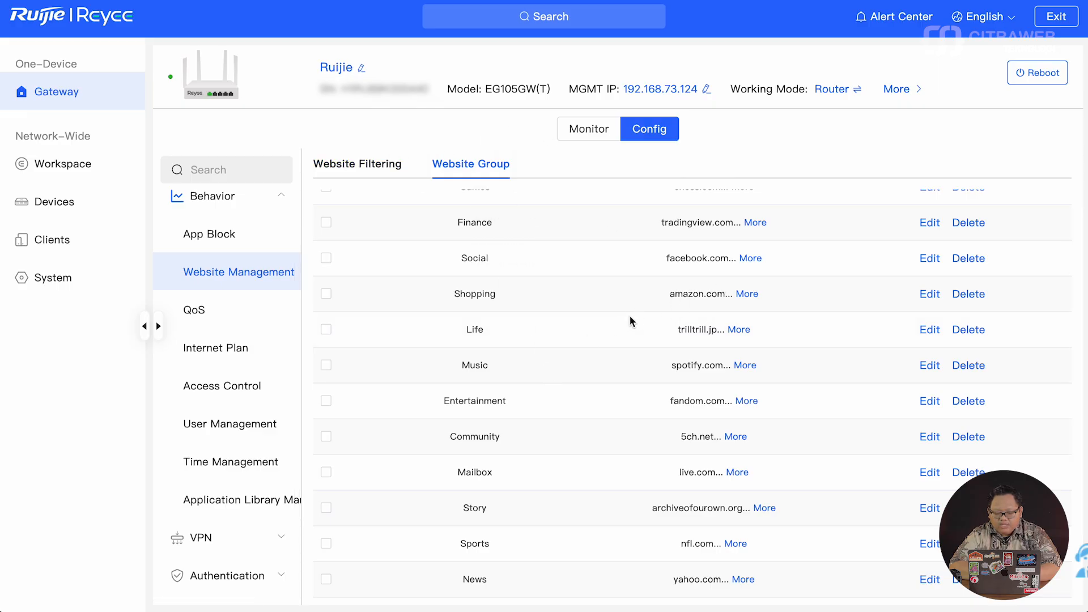
- Review all domains in the Entertainment group, then return to Website Filtering
scroll(622, 327, "down", 1)
scroll(620, 321, "down", 1)
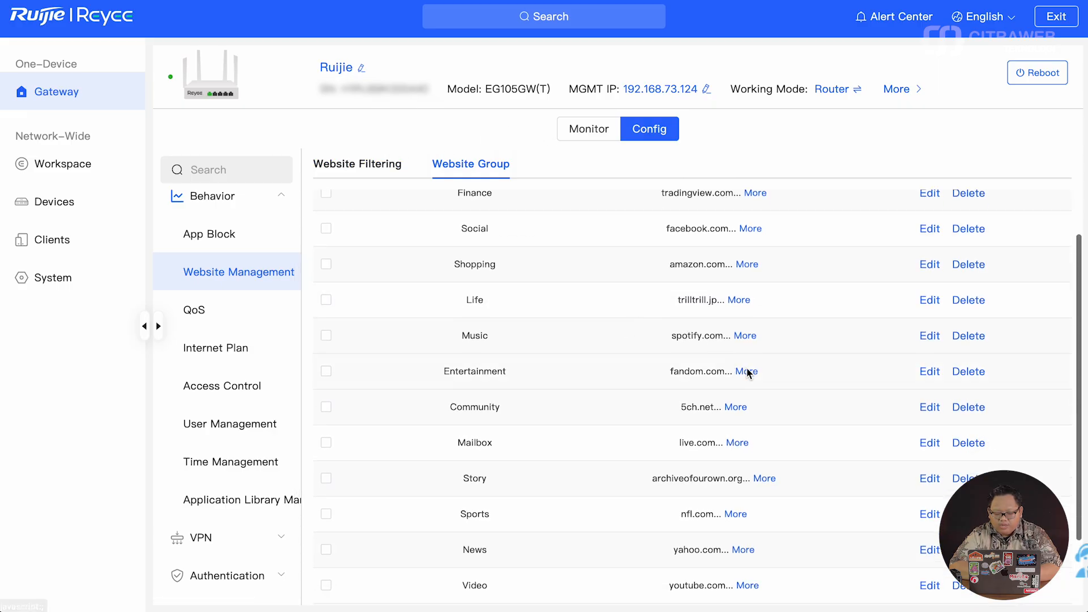
left_click(749, 369)
scroll(859, 345, "down", 5)
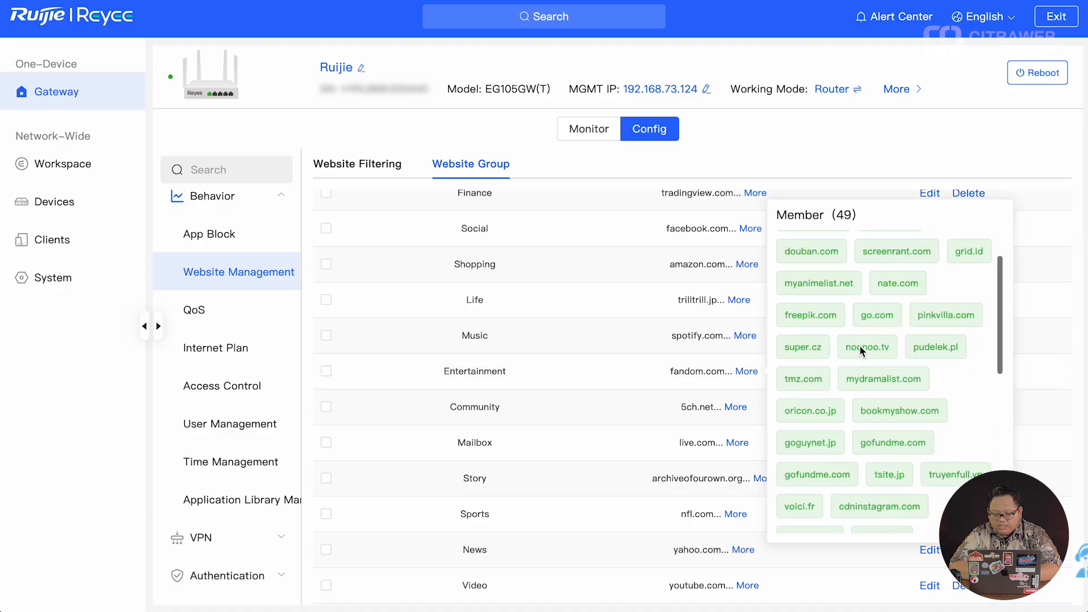
scroll(860, 347, "down", 6)
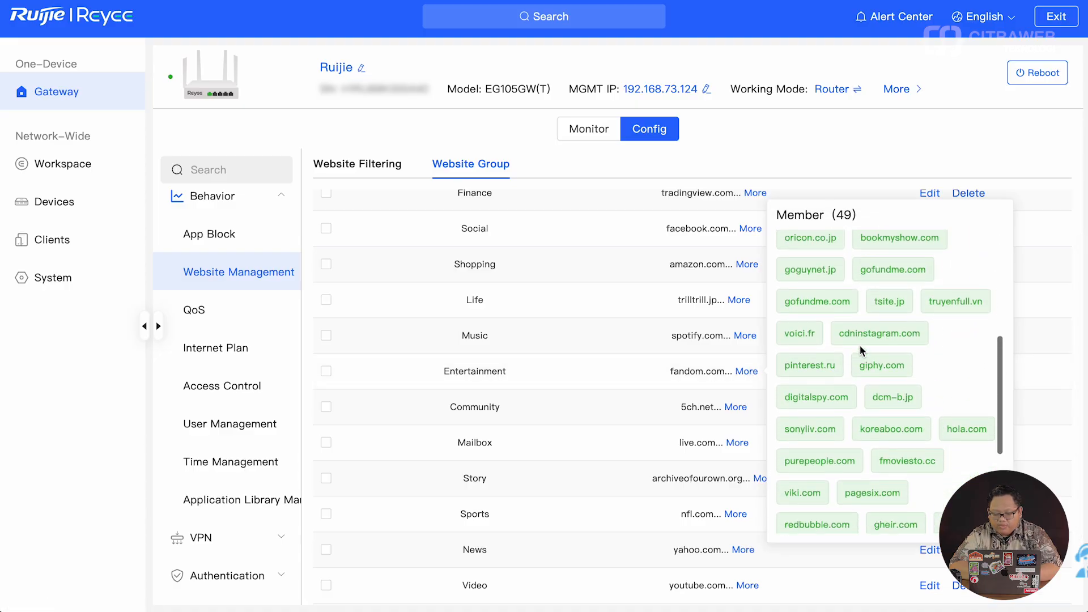
scroll(859, 346, "down", 1)
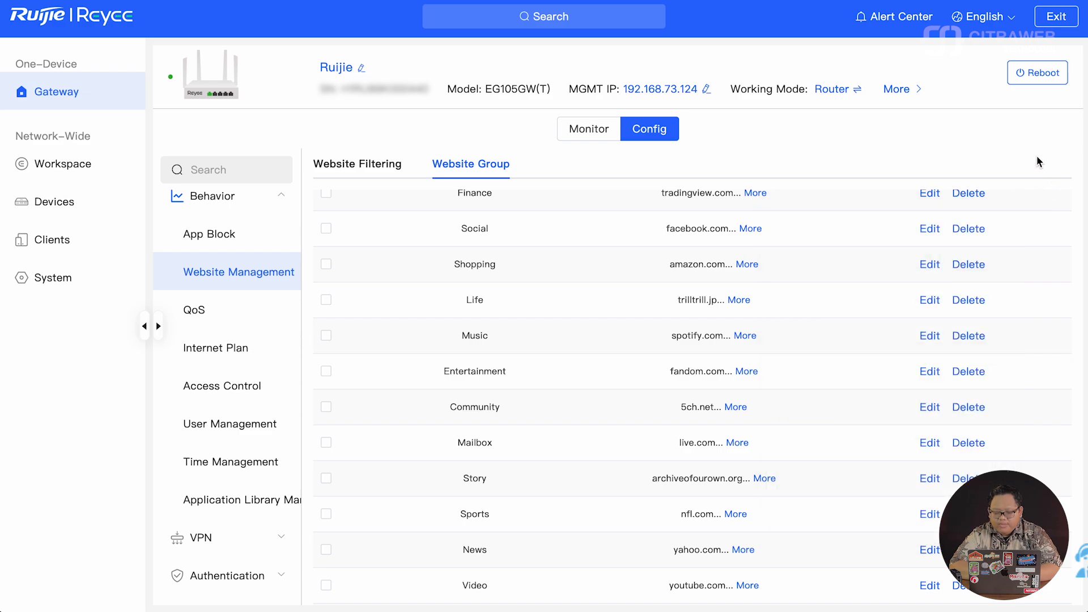
left_click(374, 166)
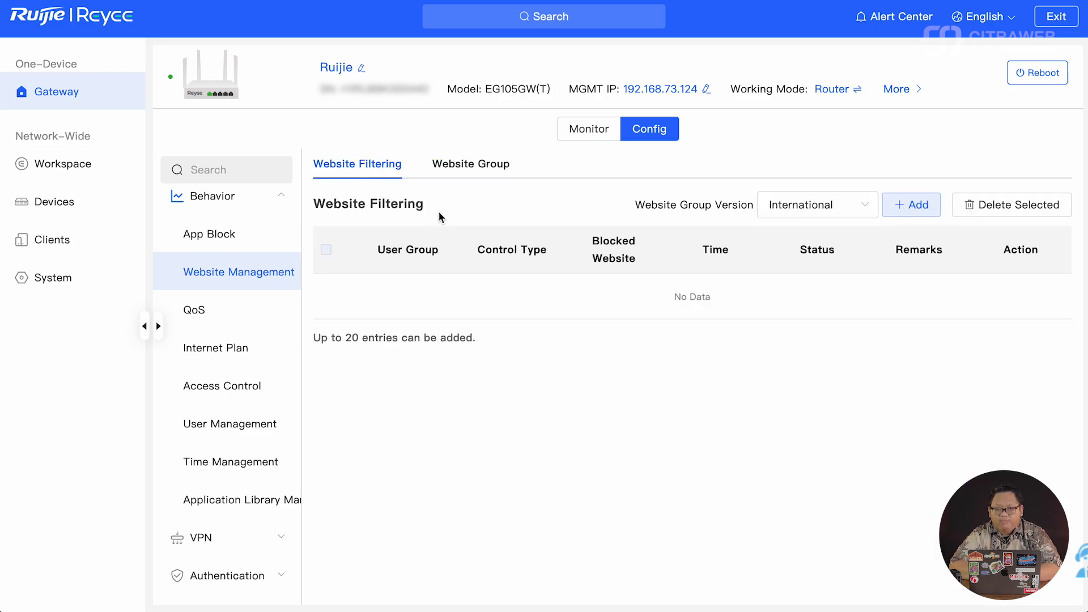
- Start a new website filtering rule applied to the KIDZ user group
left_click(908, 205)
left_click(649, 206)
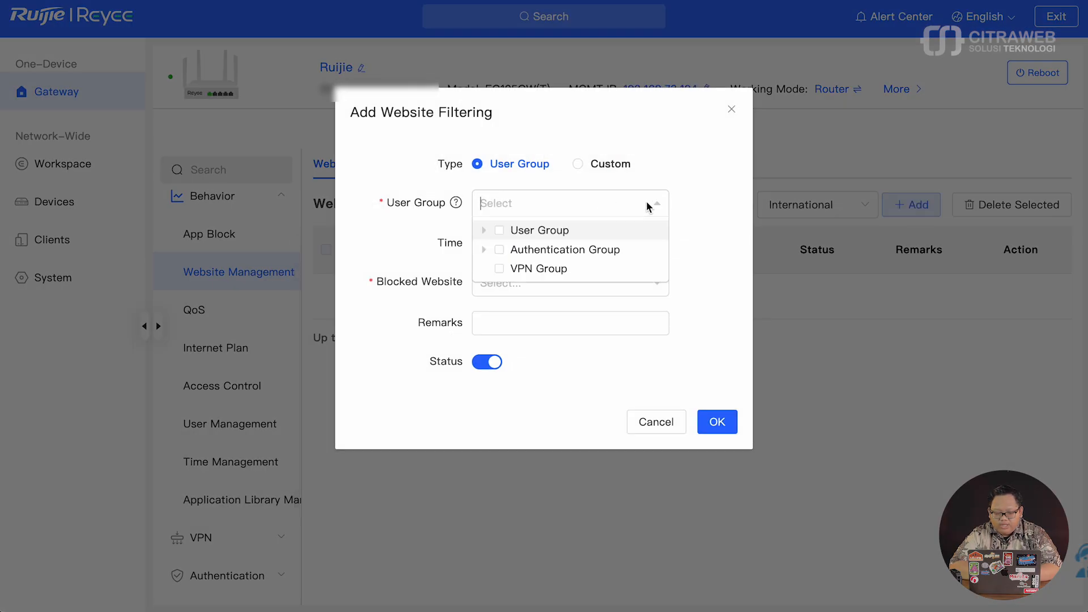
left_click(483, 230)
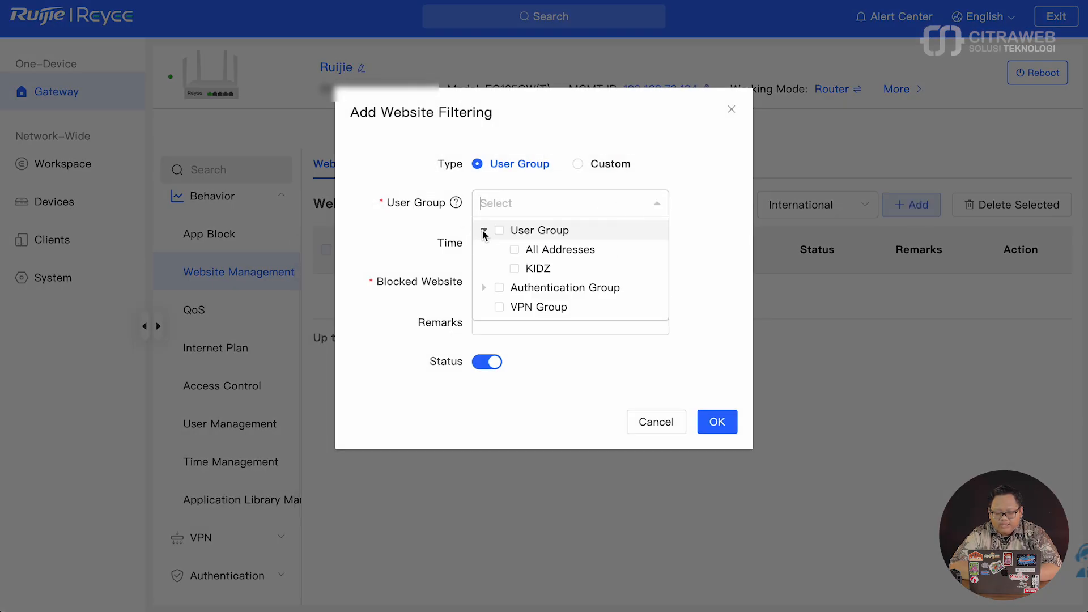
left_click(515, 268)
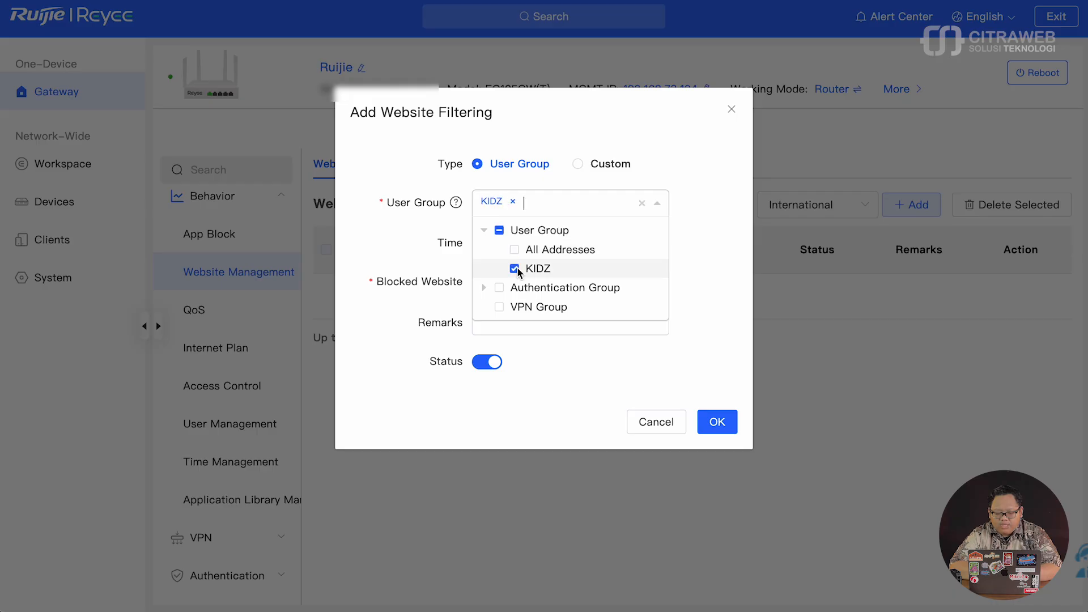
left_click(723, 264)
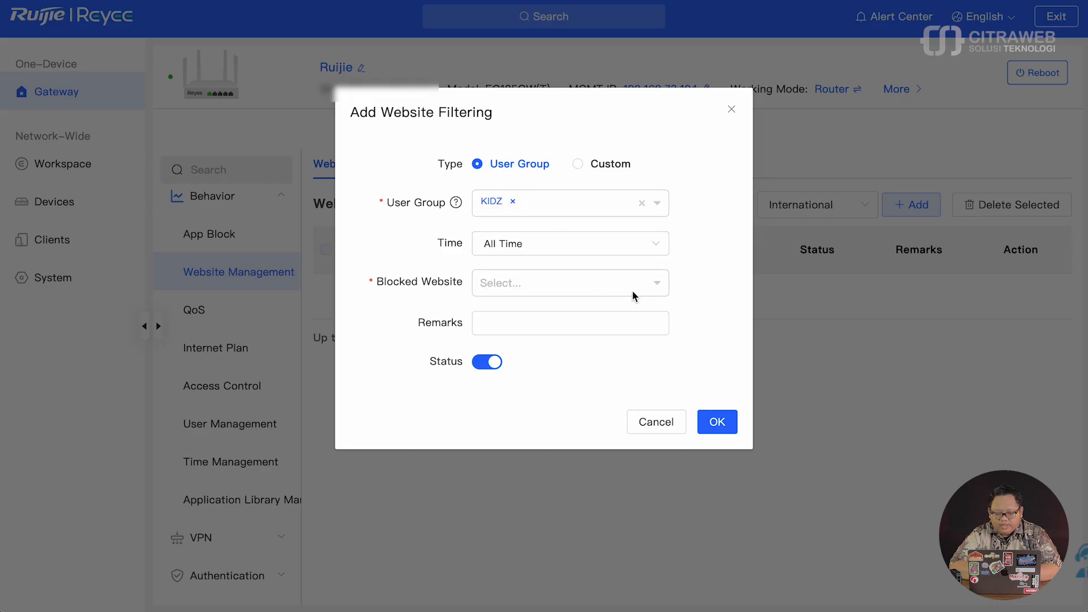
- Block the Finance, Social, Shopping and Entertainment website categories
left_click(657, 283)
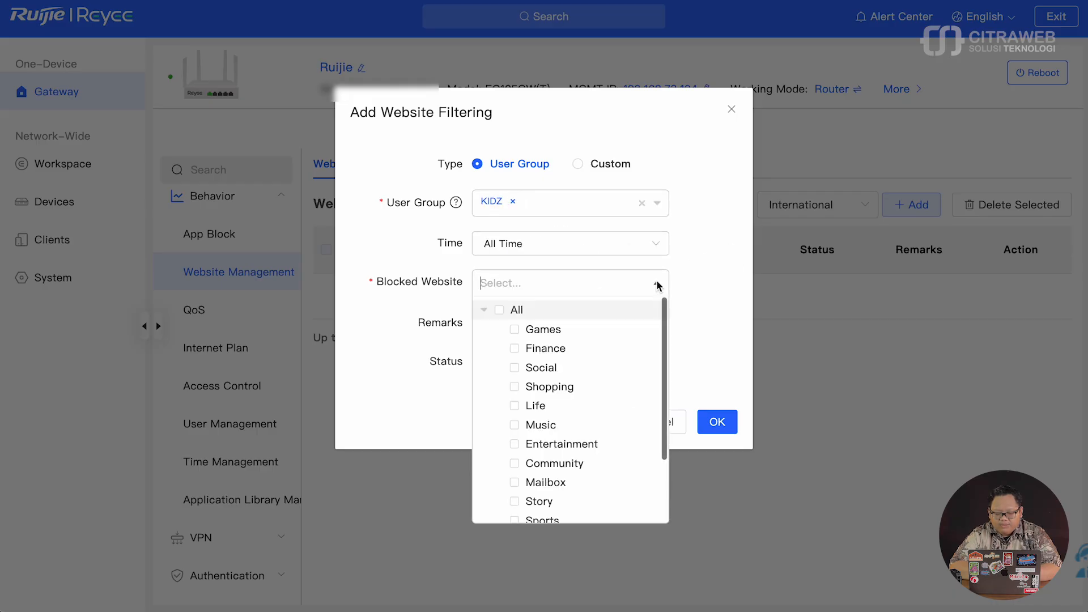
left_click(517, 349)
left_click(516, 365)
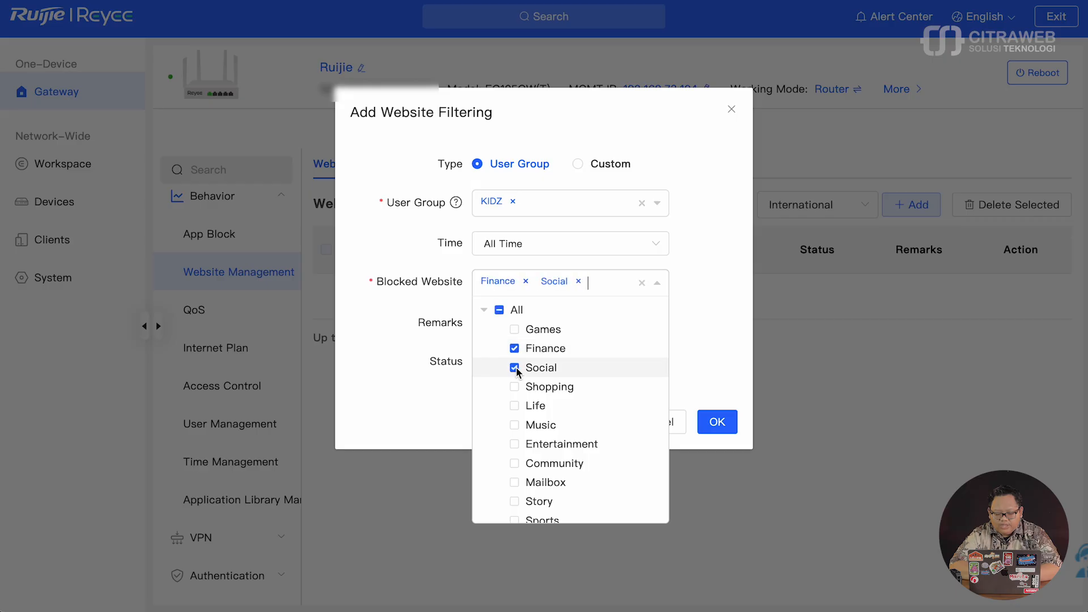
left_click(515, 387)
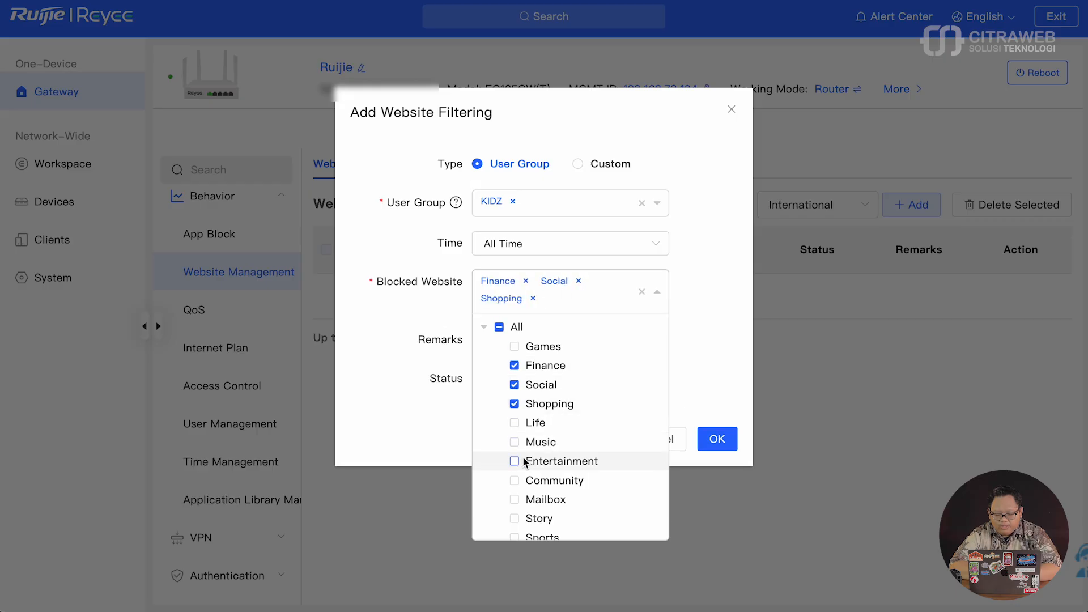
scroll(522, 456, "down", 2)
scroll(523, 457, "up", 1)
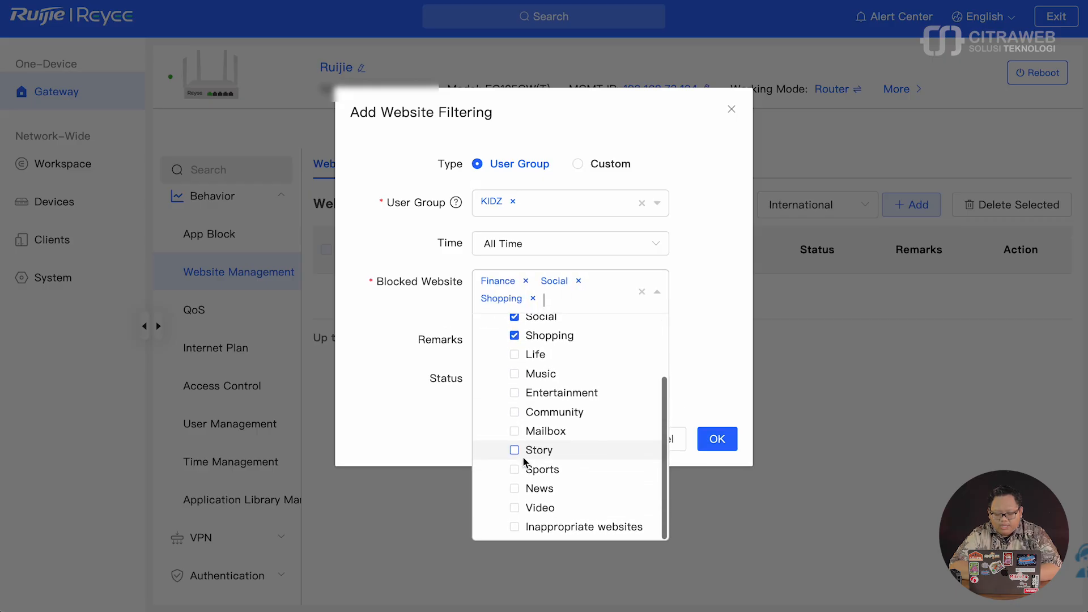
left_click(515, 393)
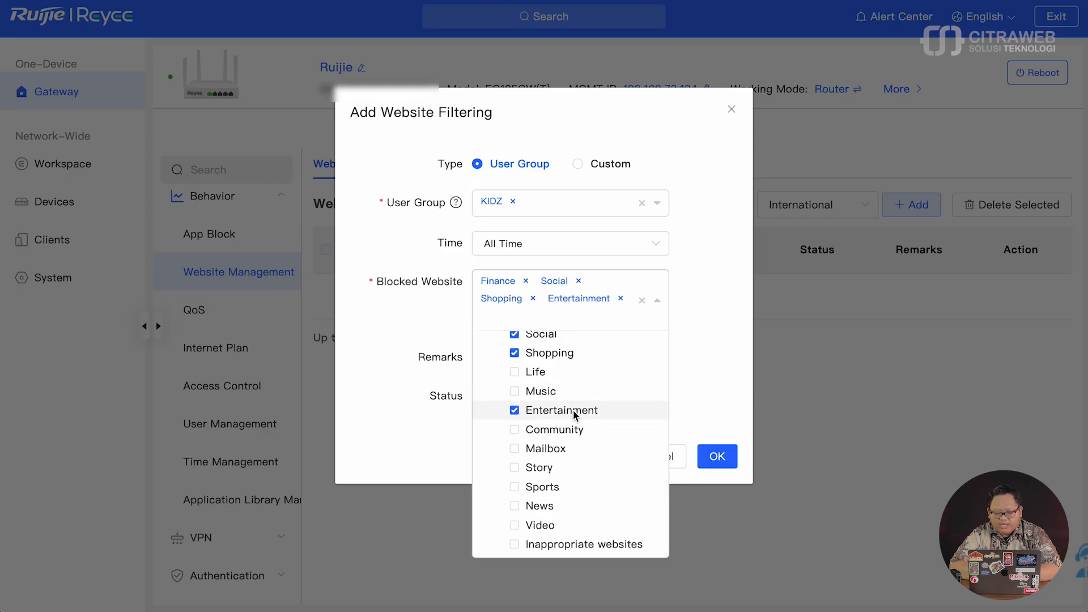
scroll(573, 410, "up", 3)
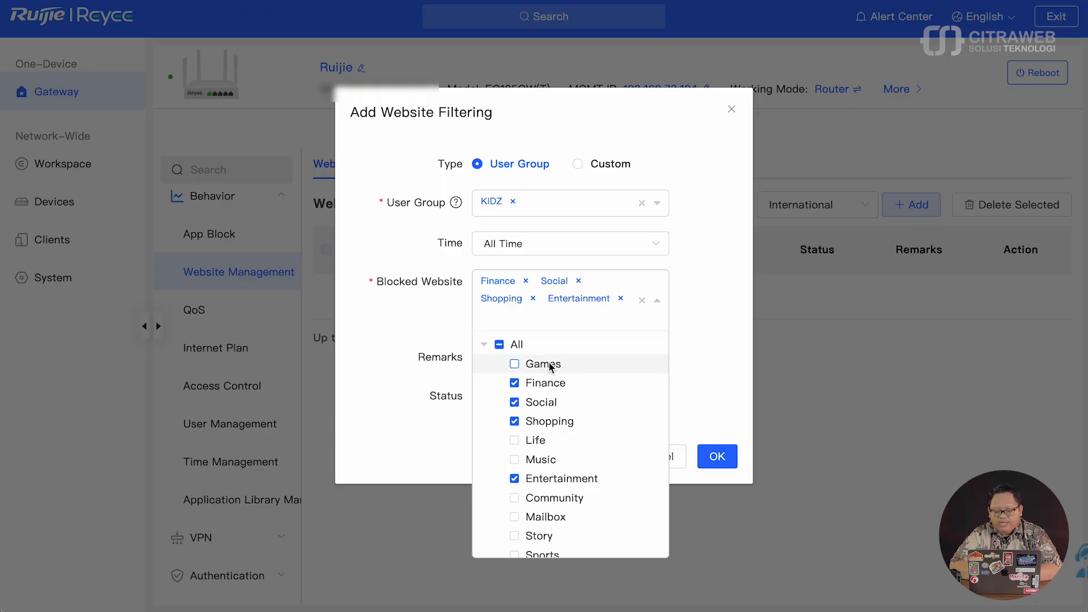
scroll(549, 367, "down", 2)
left_click(706, 346)
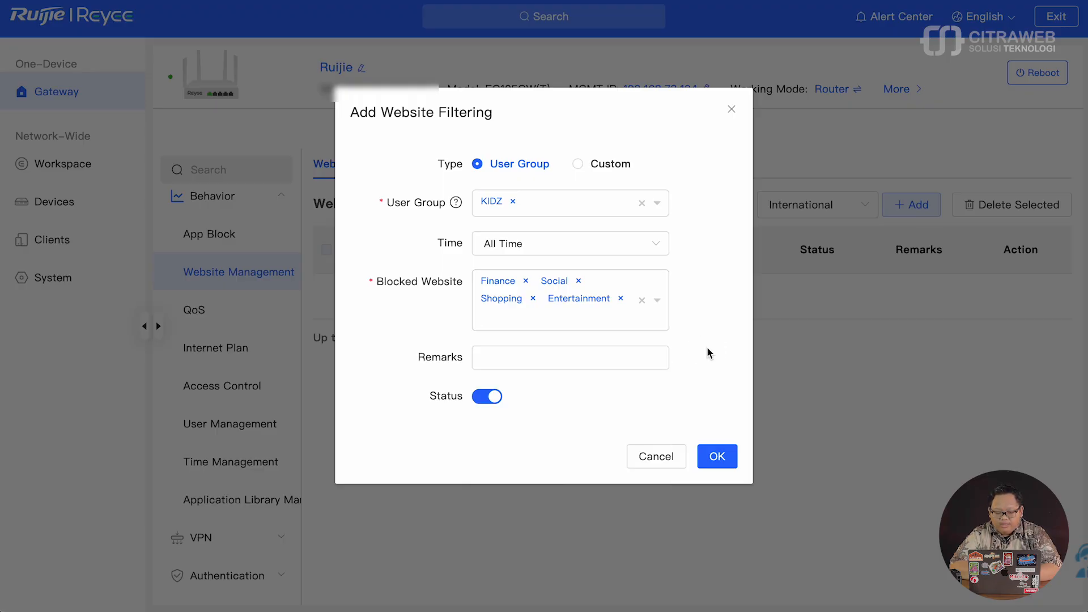
- Enter 'KIDZ' as the remark and save the filtering rule
left_click(530, 361)
type("KIDZ")
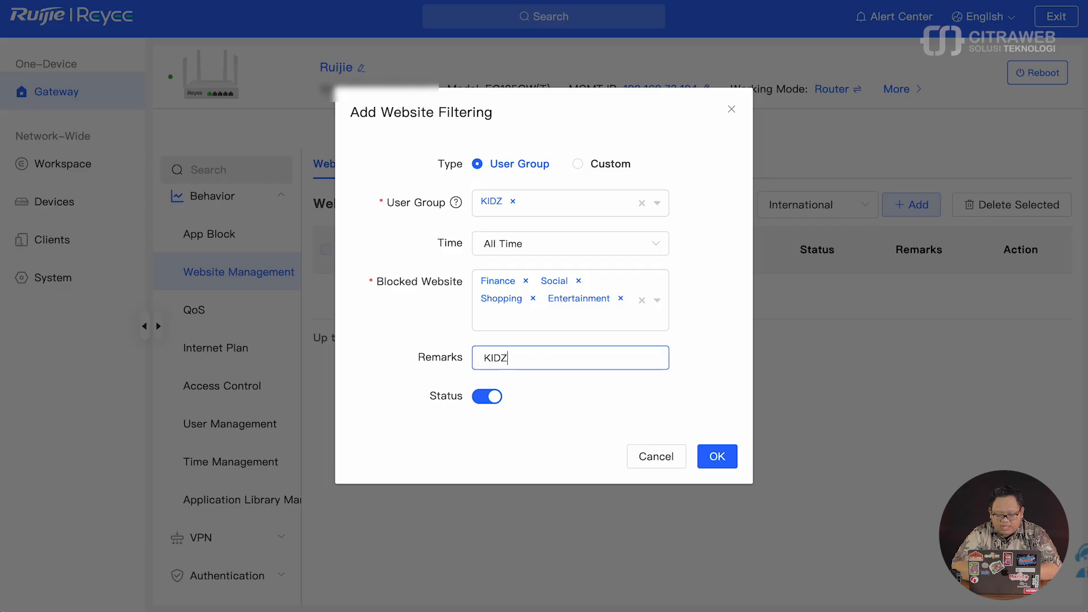
left_click(717, 460)
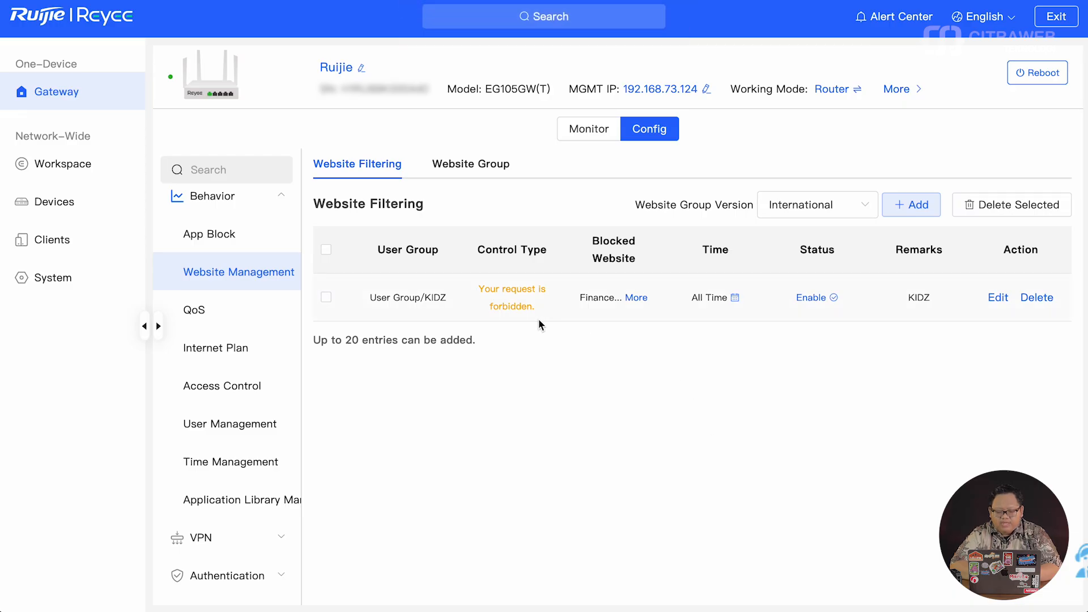
left_click(239, 233)
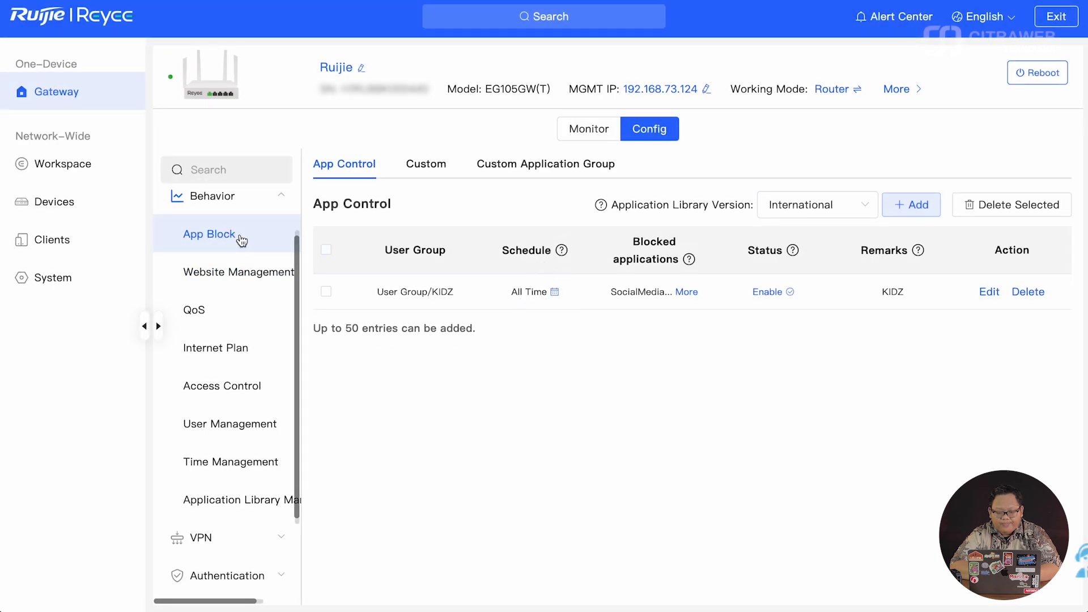
left_click(236, 271)
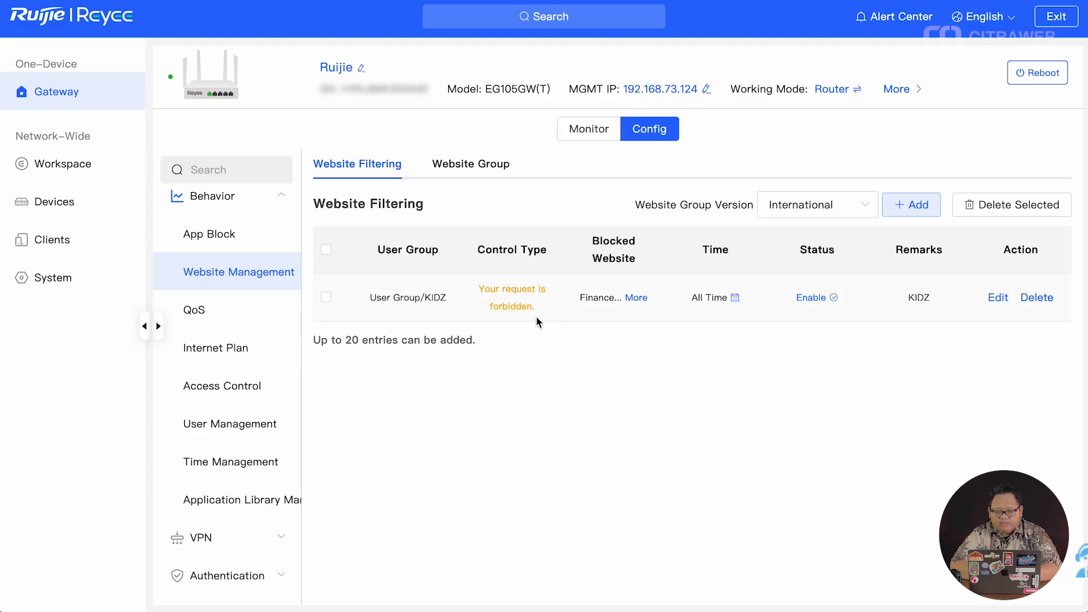
- Inspect the Entertainment website group's member domains, closing without changes
left_click(482, 166)
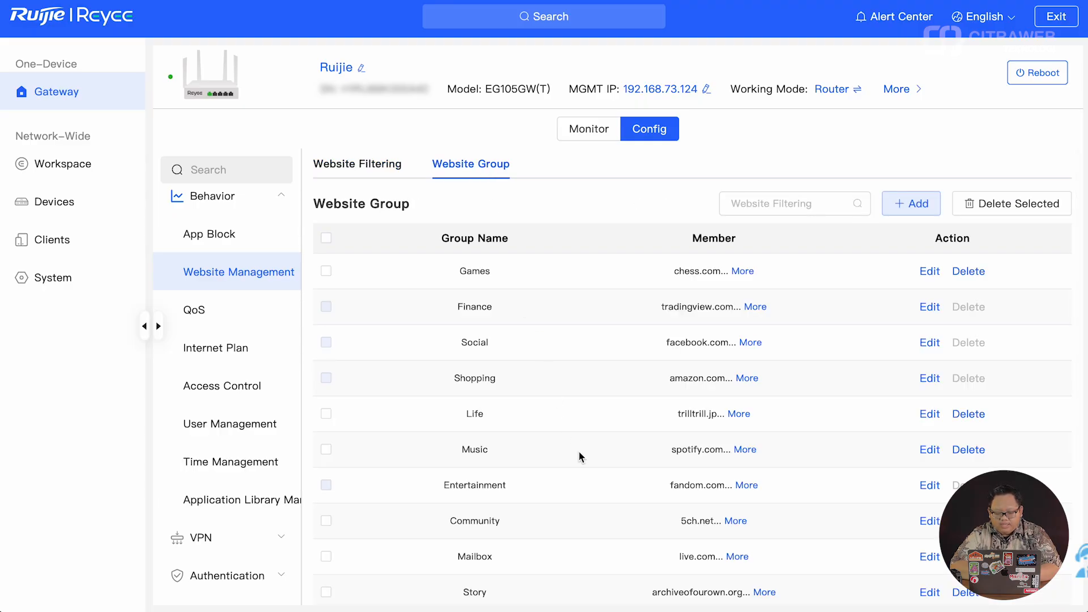
scroll(579, 451, "down", 1)
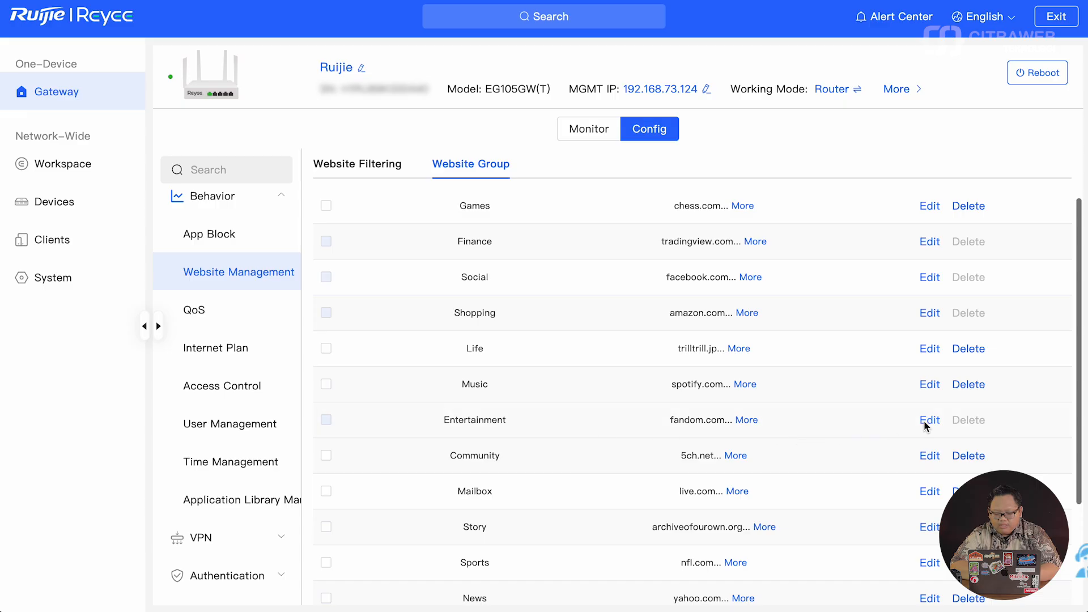
left_click(754, 425)
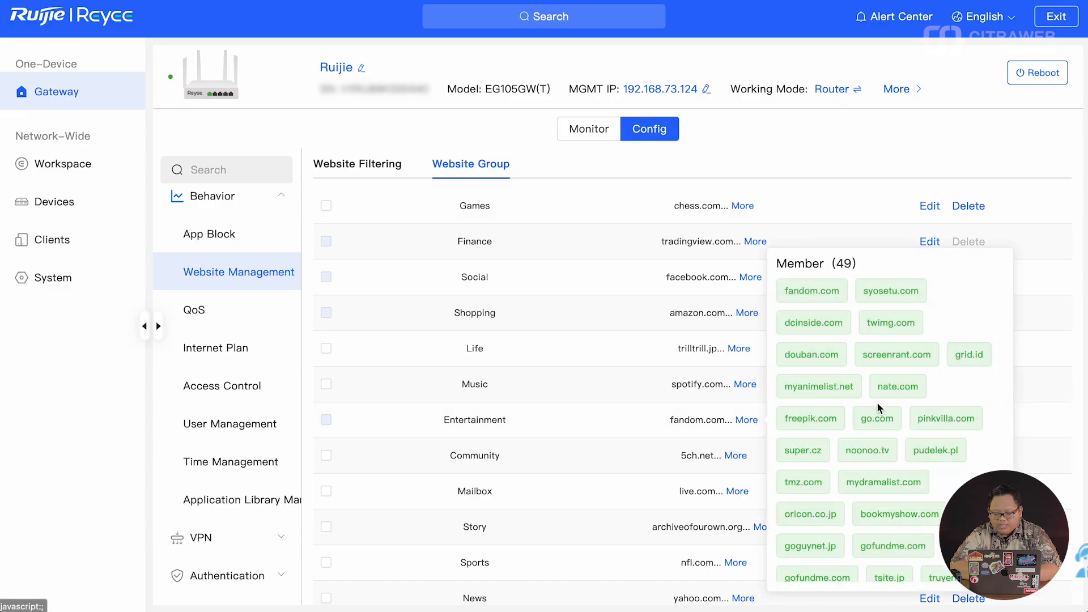
scroll(876, 403, "down", 5)
scroll(877, 403, "down", 4)
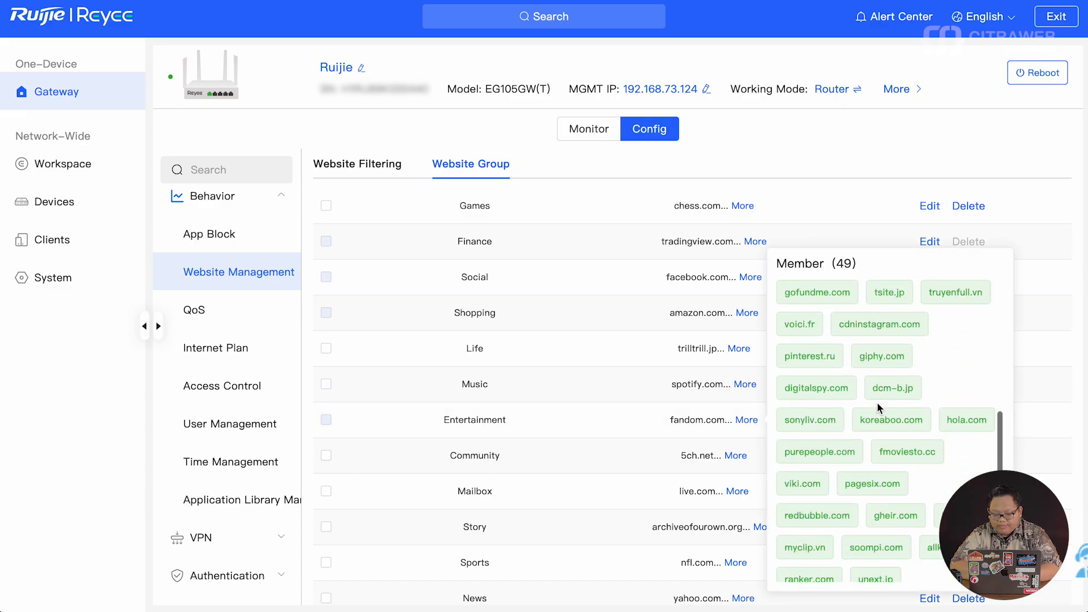
scroll(877, 403, "up", 1)
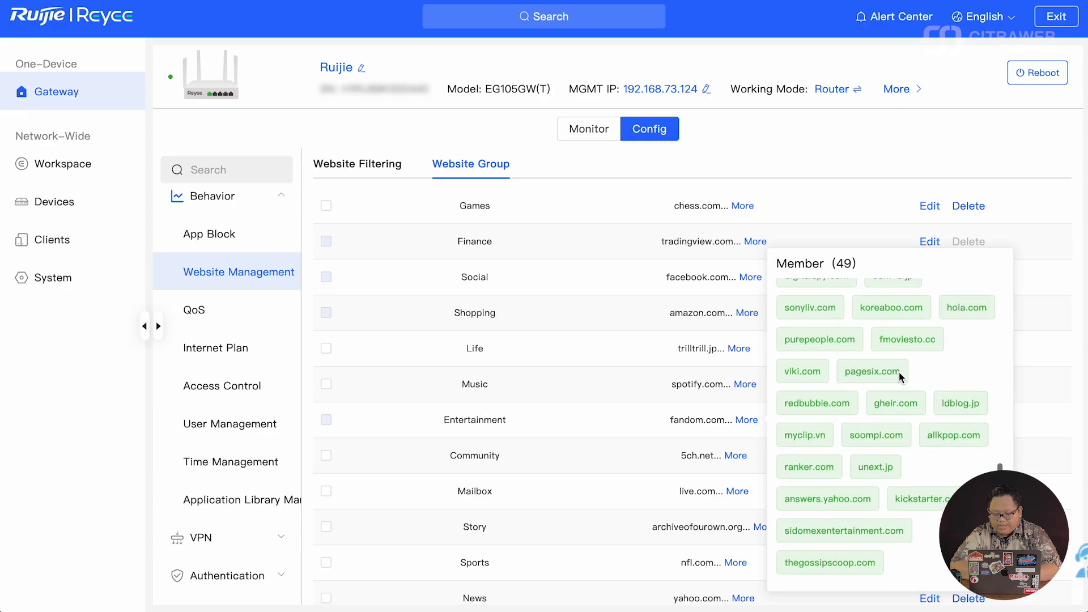
left_click(893, 138)
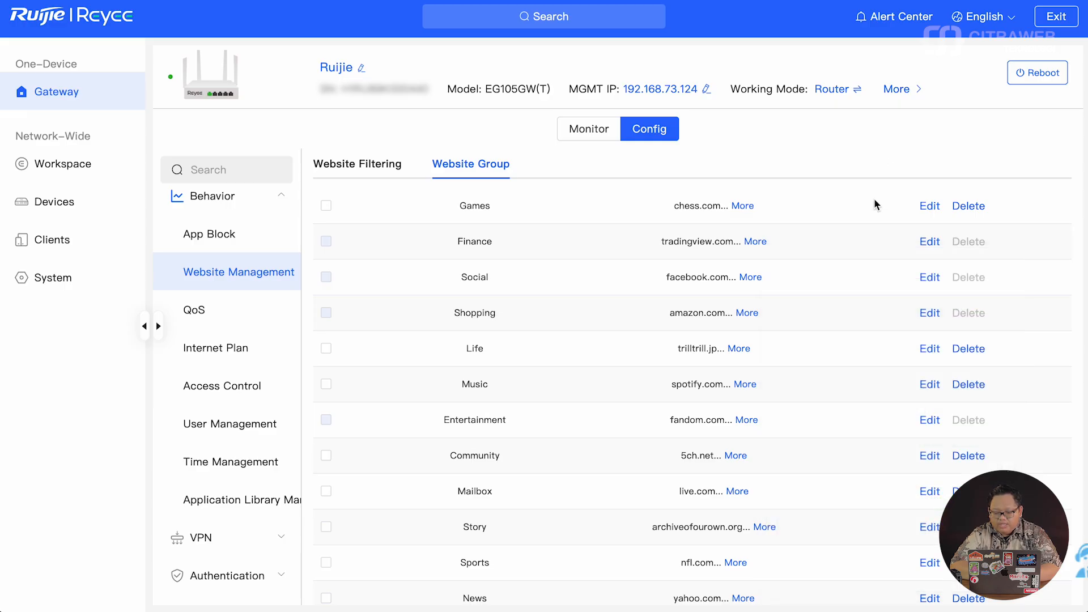
left_click(930, 419)
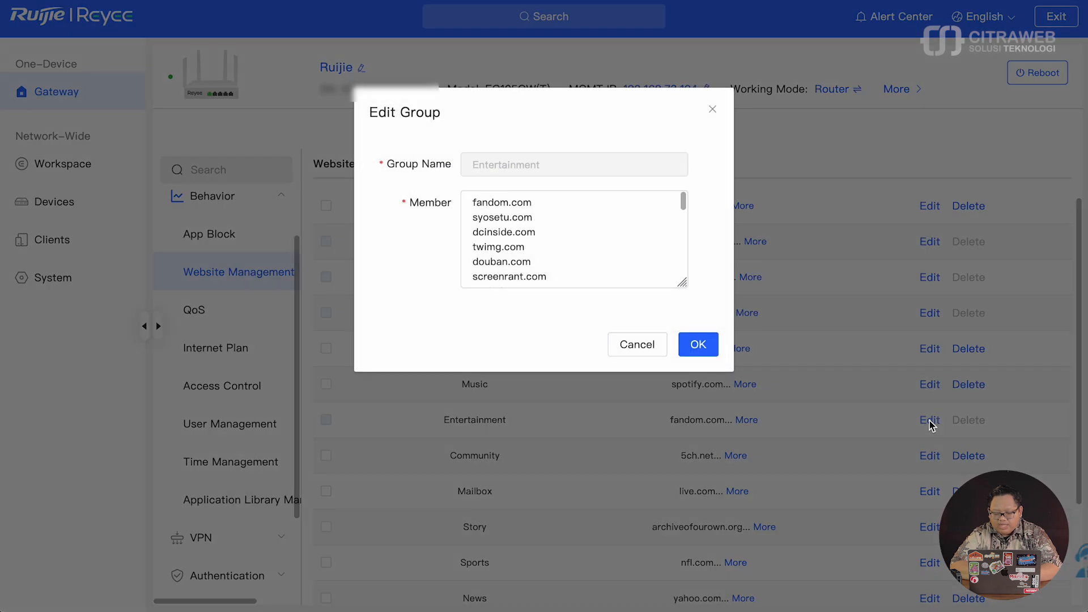
left_click(590, 273)
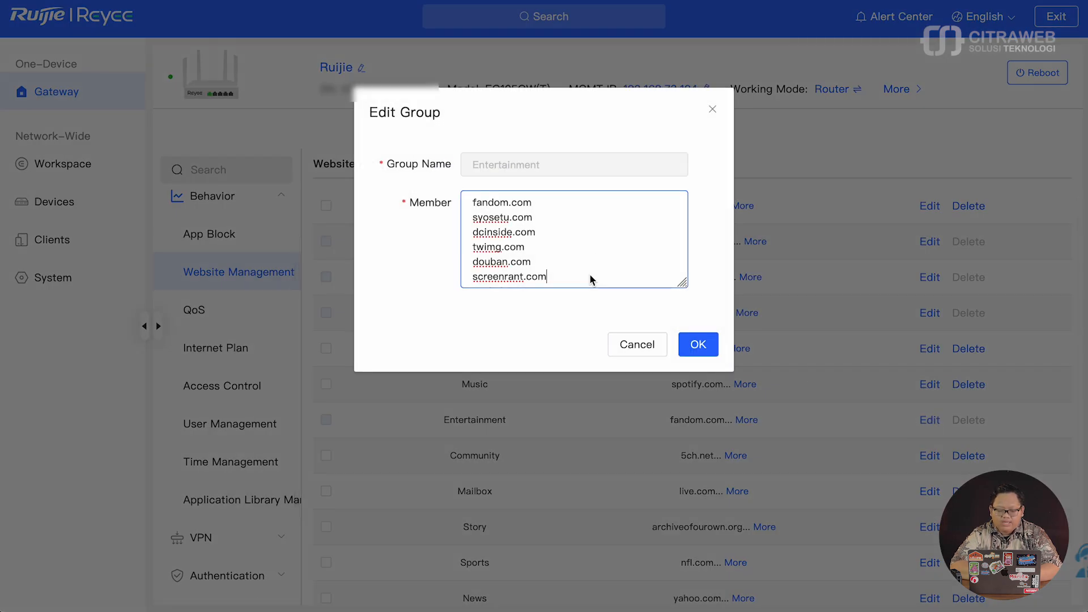
left_click(632, 347)
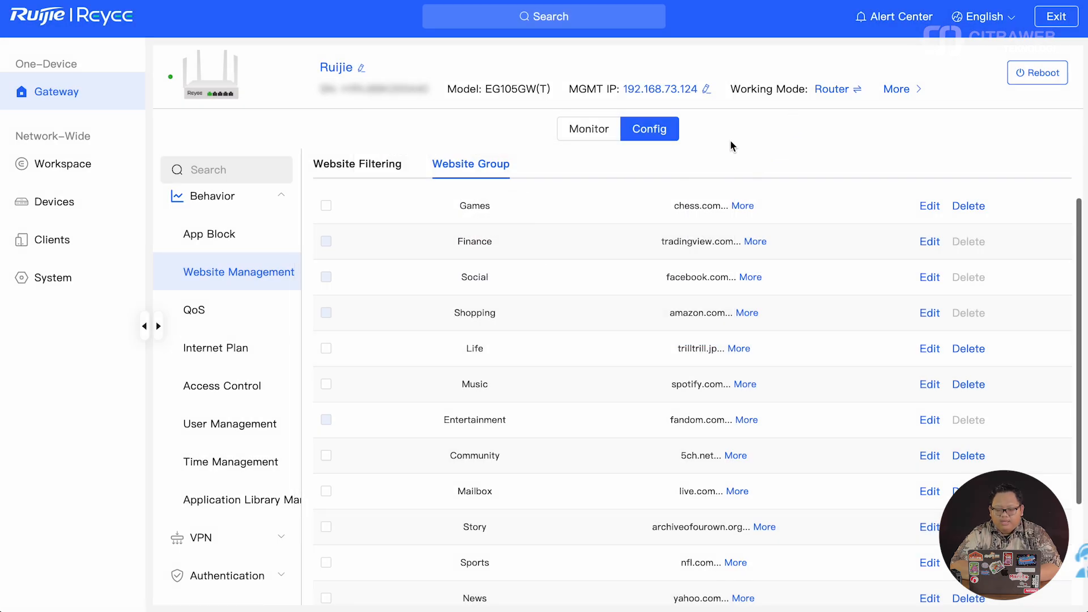
- Switch from Website Filtering back to the App Block rules page
left_click(362, 170)
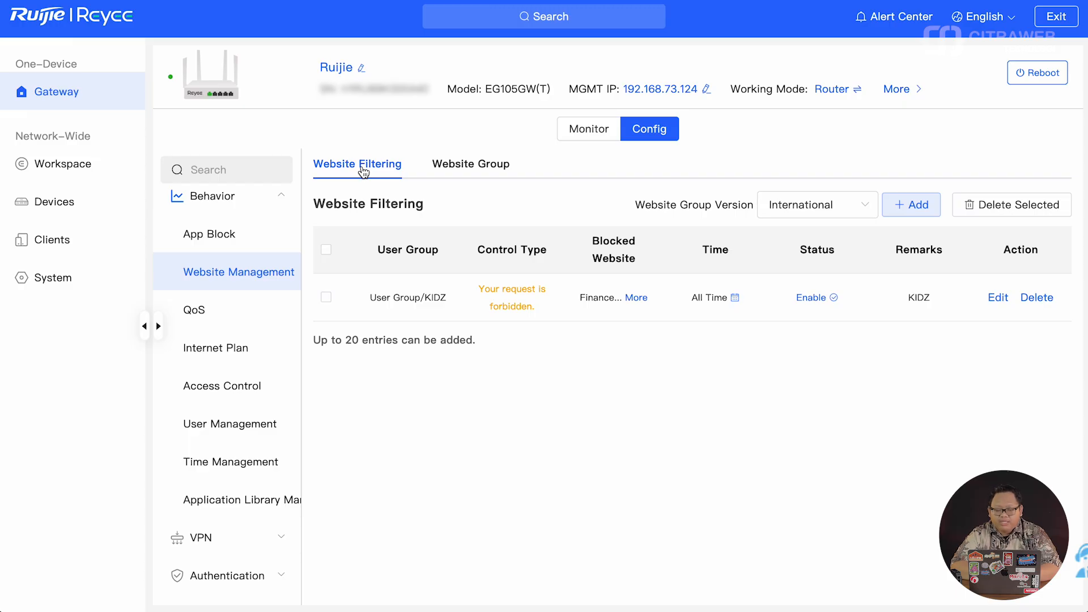
left_click(249, 236)
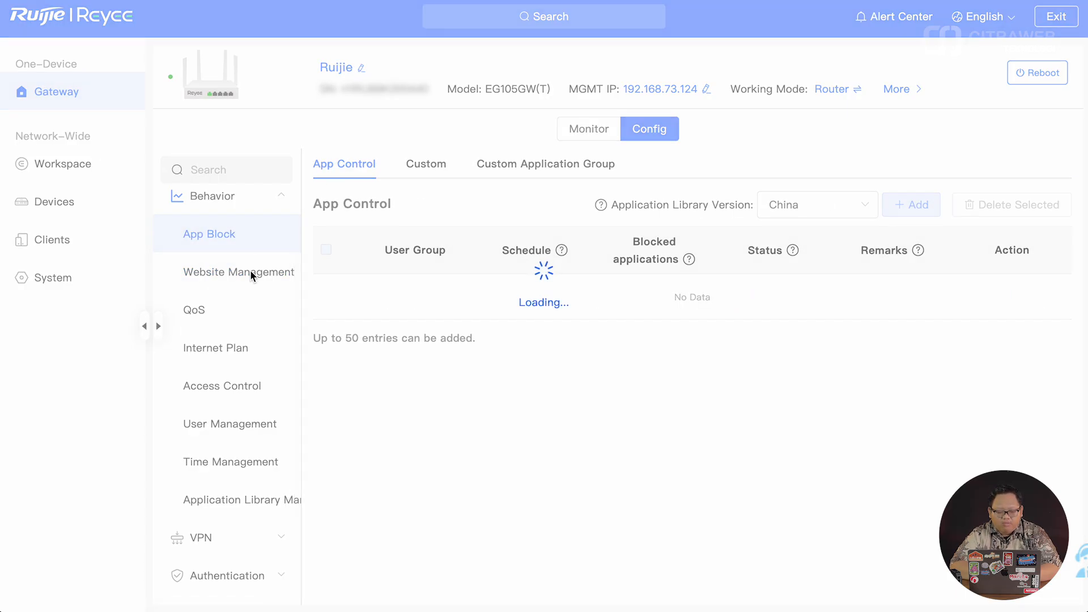